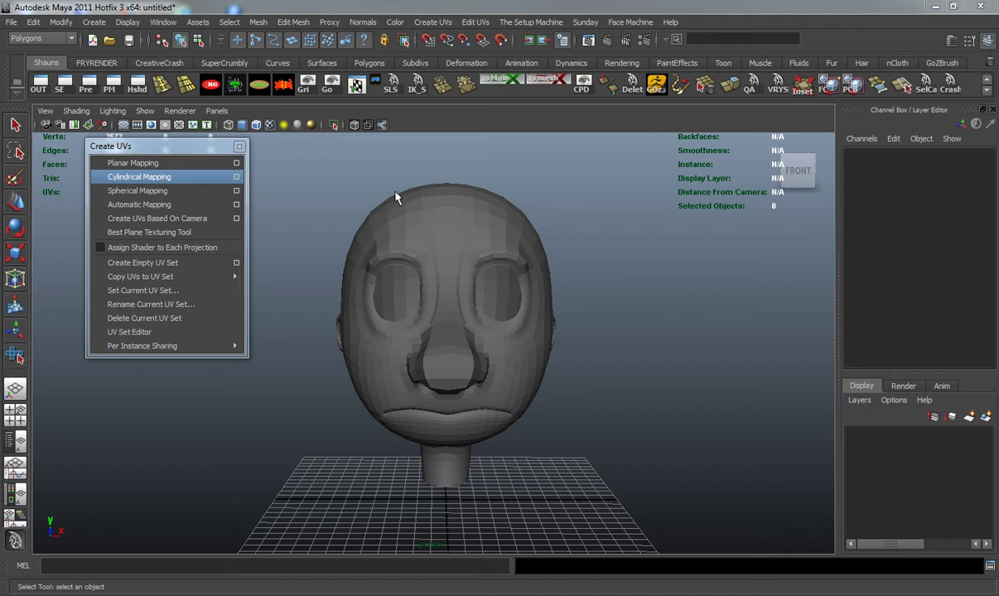
# Close the floating Create UVs window and detach it again as a floating window beside the head
pyautogui.click(239, 146)
pyautogui.click(433, 21)
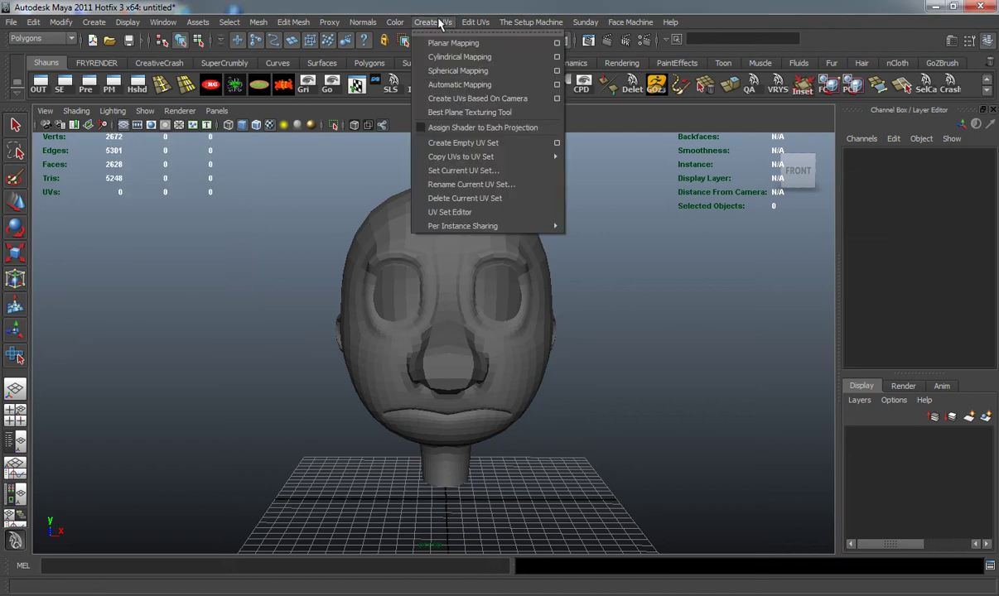
pyautogui.click(419, 30)
pyautogui.moveTo(475, 20); pyautogui.dragTo(141, 154)
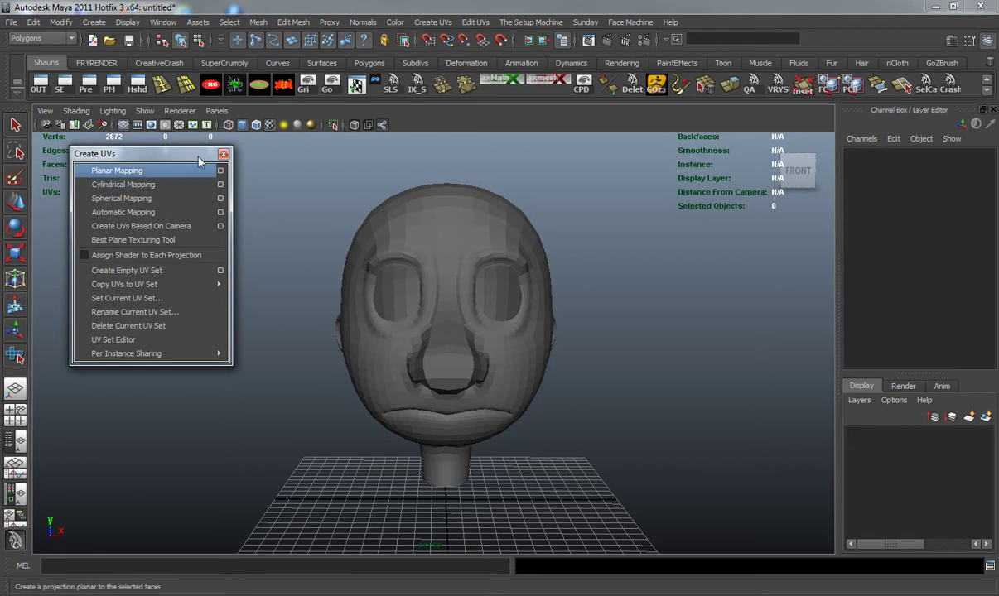
# Draw a square polygon plane on the ground grid below the head
pyautogui.click(355, 63)
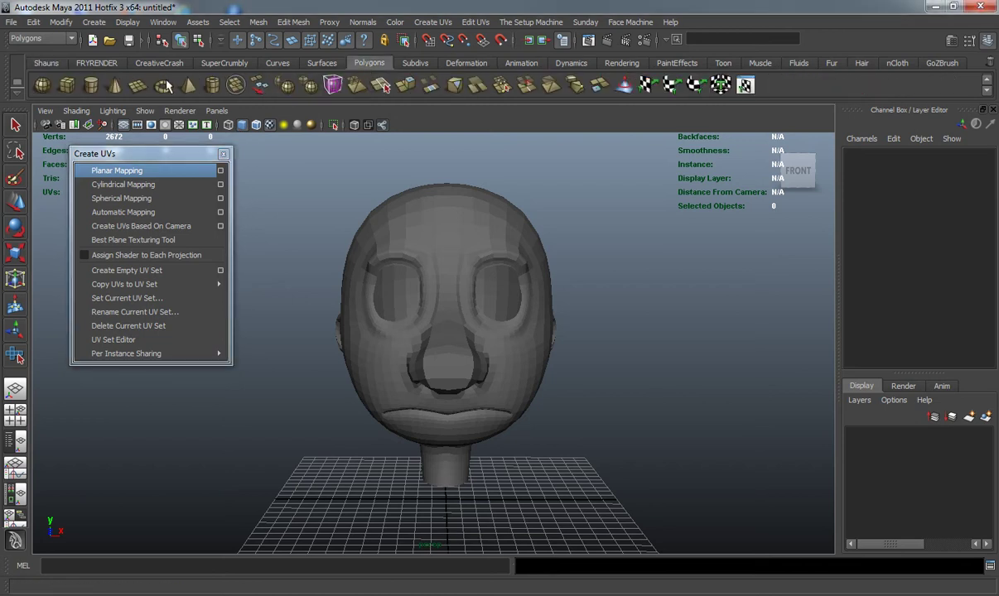
pyautogui.click(138, 86)
pyautogui.keyDown('alt'); pyautogui.moveTo(401, 362); pyautogui.dragTo(402, 417); pyautogui.keyUp('alt')
pyautogui.keyDown('alt'); pyautogui.moveTo(404, 434); pyautogui.dragTo(397, 369, button='middle'); pyautogui.keyUp('alt')
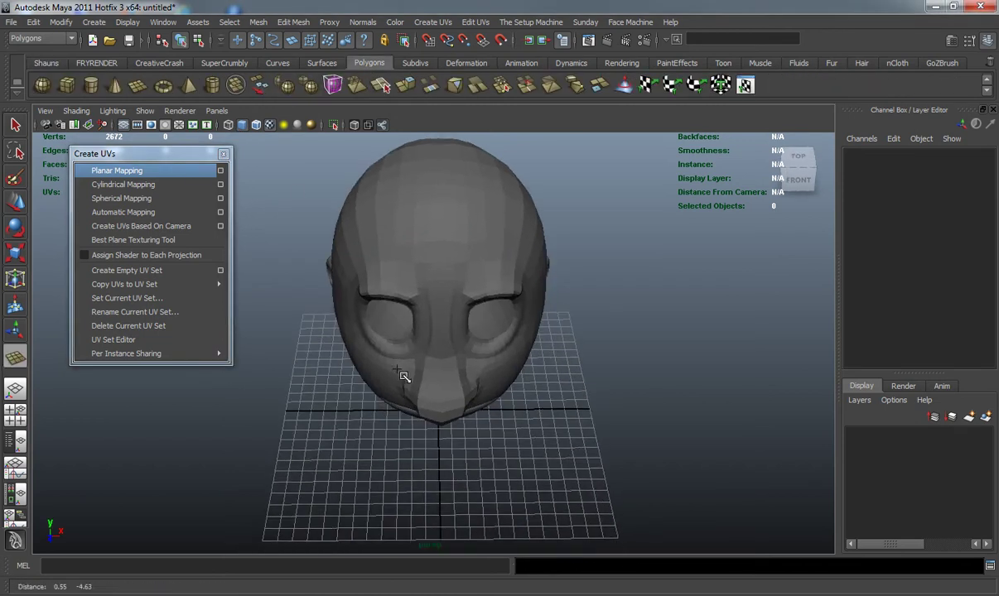
pyautogui.moveTo(361, 393); pyautogui.dragTo(623, 588)
# Move the plane forward in front of the head, to about 15.16 in Z
pyautogui.scroll(-2, 505, 430)
pyautogui.keyDown('alt'); pyautogui.moveTo(523, 405); pyautogui.dragTo(519, 323, button='middle'); pyautogui.keyUp('alt')
pyautogui.press('w')
pyautogui.moveTo(552, 369); pyautogui.dragTo(523, 370)
pyautogui.keyDown('alt'); pyautogui.moveTo(520, 370); pyautogui.dragTo(572, 383); pyautogui.keyUp('alt')
pyautogui.moveTo(519, 402); pyautogui.dragTo(597, 441)
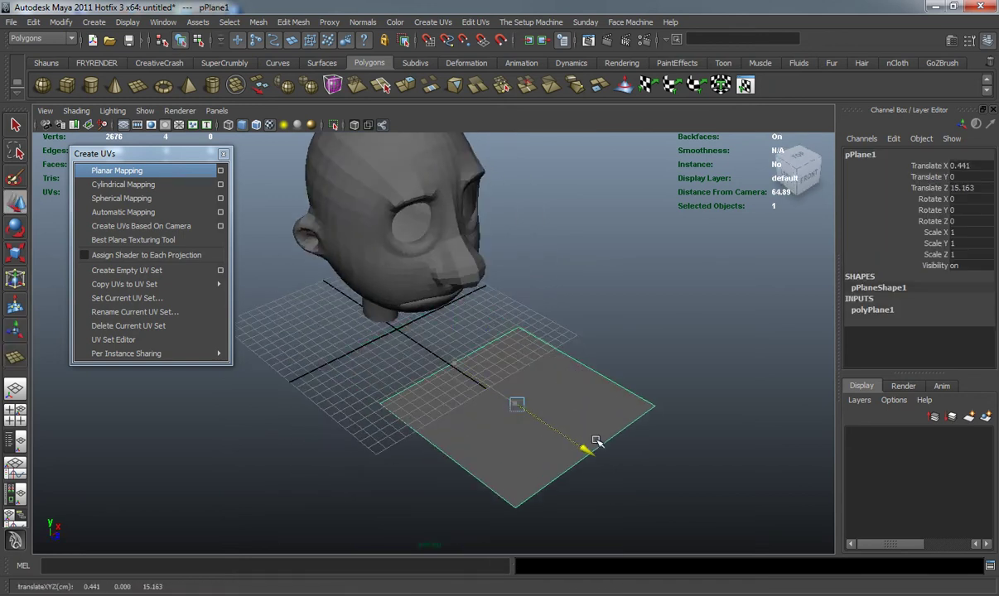
# Stand the plane upright by setting its Rotate X to 90
pyautogui.press('e')
pyautogui.moveTo(553, 352); pyautogui.dragTo(571, 317)
pyautogui.hotkey('ctrl', 'z')
pyautogui.click(952, 199)
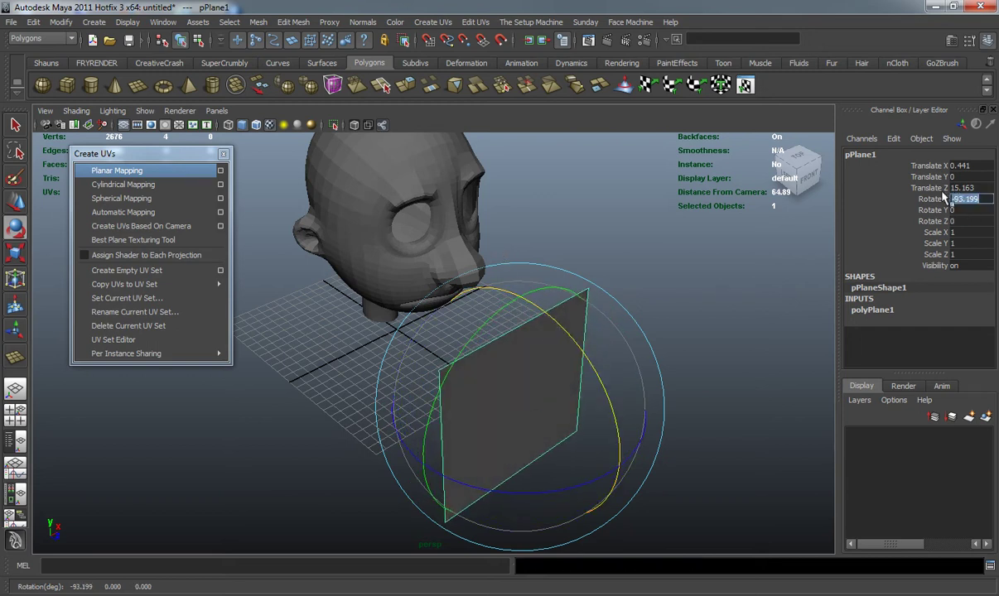
pyautogui.write('90')
pyautogui.press('Return')
# Raise the upright plane in front of the face to about 12.84 in Y
pyautogui.keyDown('alt'); pyautogui.moveTo(472, 217); pyautogui.dragTo(420, 208); pyautogui.keyUp('alt')
pyautogui.press('w')
pyautogui.keyDown('alt'); pyautogui.moveTo(420, 208); pyautogui.dragTo(428, 267, button='right'); pyautogui.keyUp('alt')
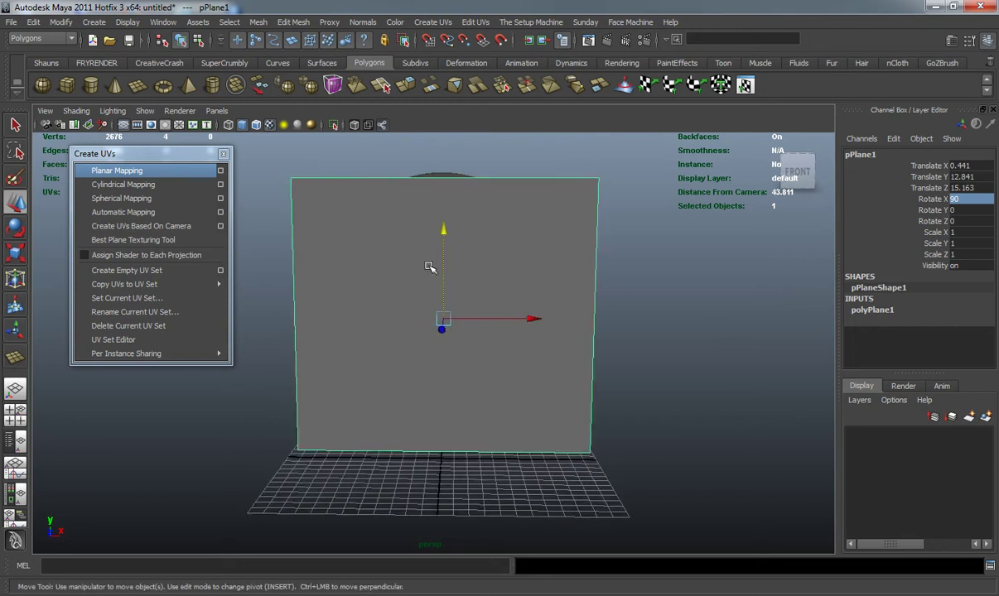
pyautogui.keyDown('alt'); pyautogui.moveTo(411, 249); pyautogui.dragTo(403, 258); pyautogui.keyUp('alt')
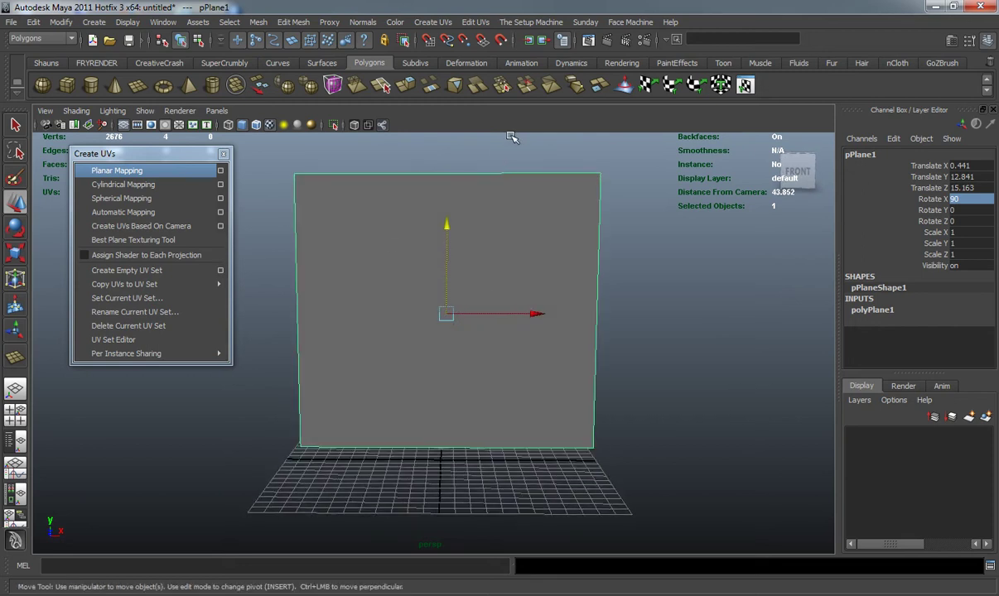
pyautogui.keyDown('alt'); pyautogui.moveTo(500, 297); pyautogui.dragTo(441, 307); pyautogui.keyUp('alt')
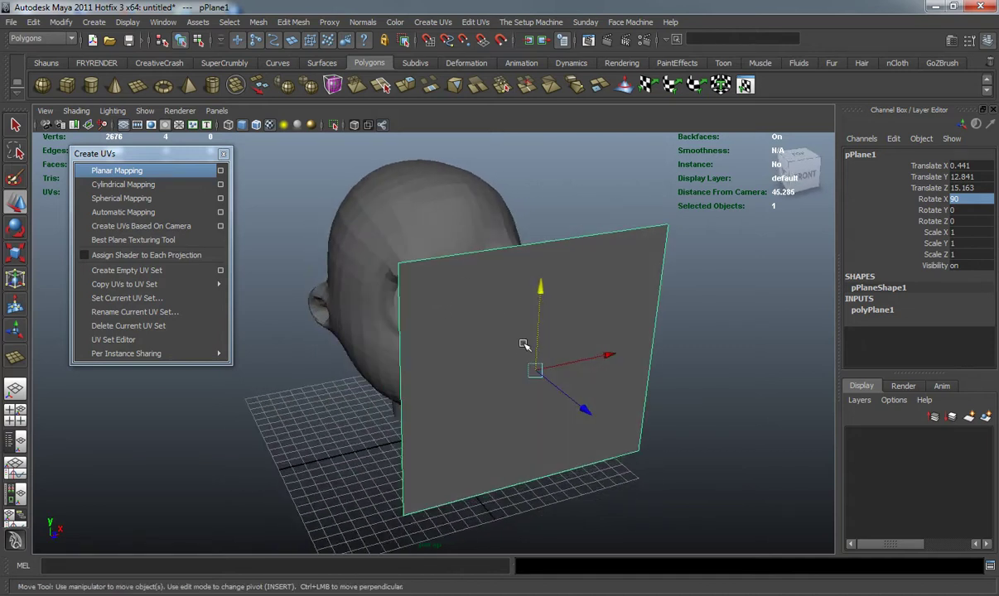
# Duplicate the front plane, turn the copy about -94 degrees around Y, and place it beside the head at about -13.85 in X
pyautogui.hotkey('ctrl', 'd')
pyautogui.moveTo(584, 407); pyautogui.dragTo(479, 319)
pyautogui.press('e')
pyautogui.moveTo(542, 326); pyautogui.dragTo(344, 341)
pyautogui.press('w')
pyautogui.moveTo(526, 285); pyautogui.dragTo(330, 302)
# Duplicate the side plane, rotate the copy to lie nearly flat, and raise it above the head to about 25.34 in Y
pyautogui.keyDown('alt'); pyautogui.moveTo(423, 335); pyautogui.dragTo(515, 372); pyautogui.keyUp('alt')
pyautogui.click(344, 400)
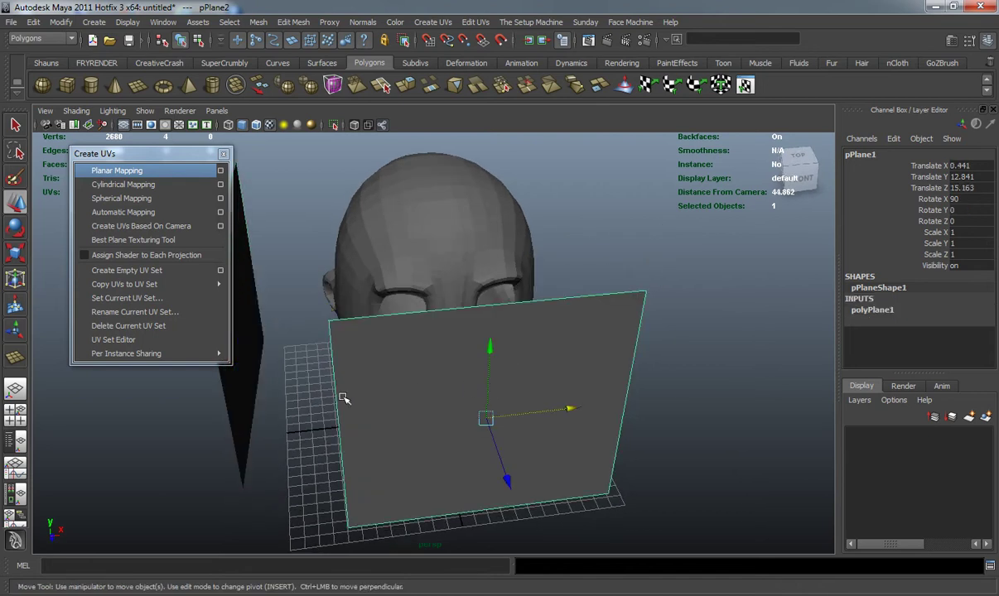
pyautogui.click(249, 398)
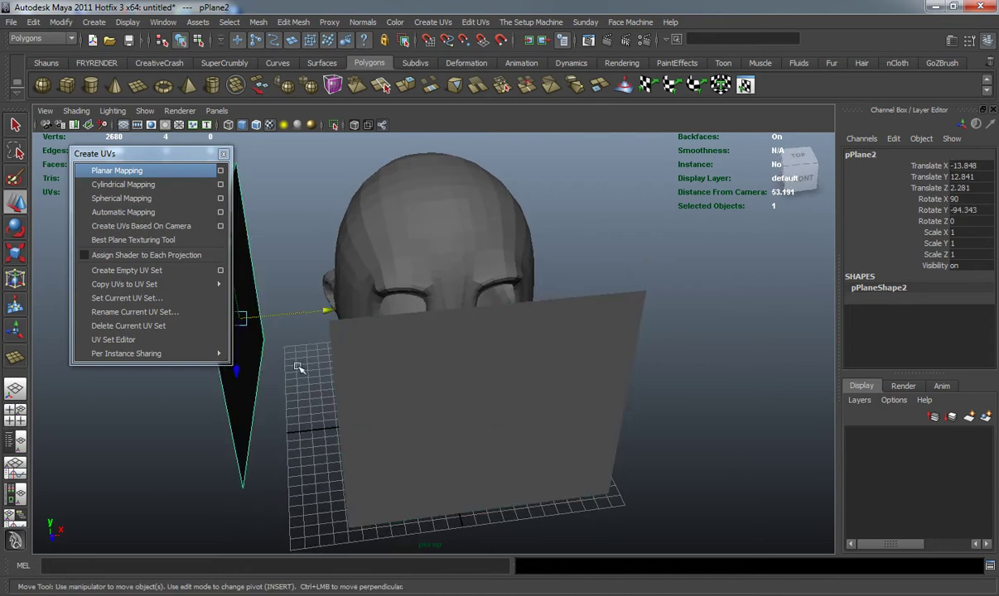
pyautogui.hotkey('ctrl', 'd')
pyautogui.moveTo(325, 310); pyautogui.dragTo(495, 297)
pyautogui.press('e')
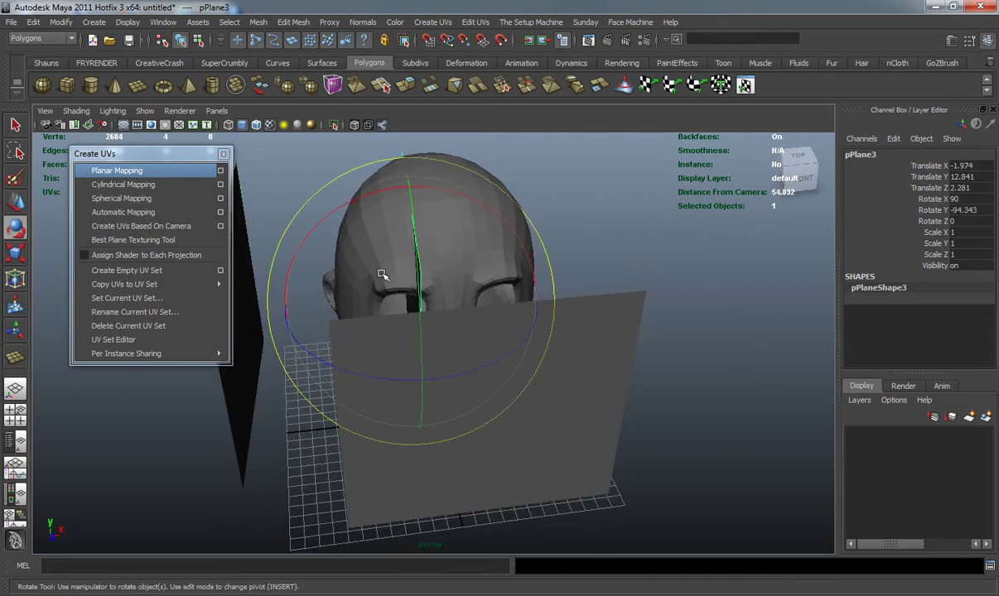
pyautogui.moveTo(324, 233); pyautogui.dragTo(502, 205)
pyautogui.press('w')
pyautogui.moveTo(404, 234); pyautogui.dragTo(402, 71)
pyautogui.scroll(-5, 453, 241)
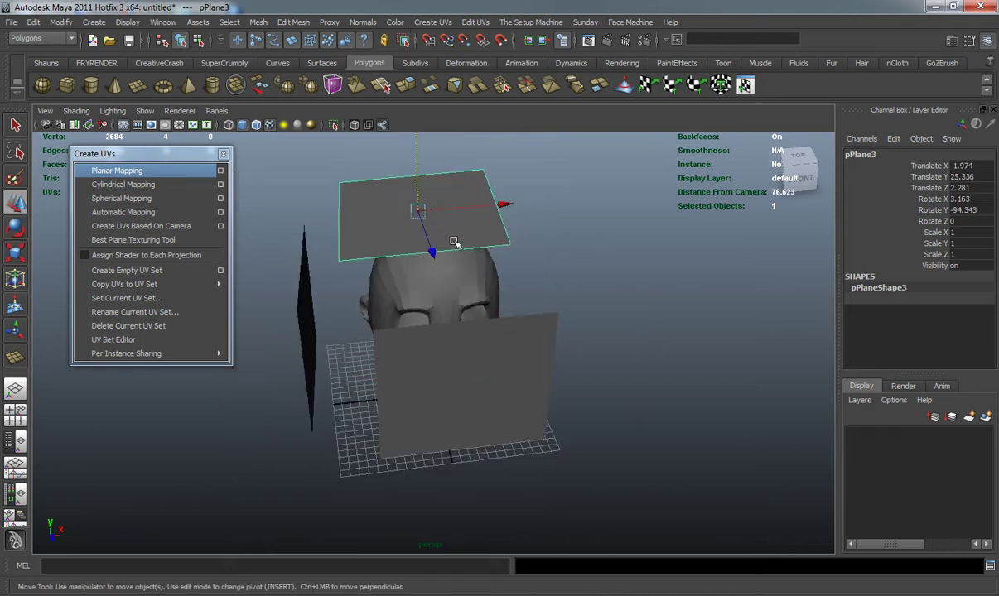
# Center the upper plane over the head at about -0.21 in X and view the three planes around the head
pyautogui.keyDown('alt'); pyautogui.moveTo(453, 241); pyautogui.dragTo(408, 215); pyautogui.keyUp('alt')
pyautogui.keyDown('alt'); pyautogui.moveTo(408, 214); pyautogui.dragTo(451, 284, button='middle'); pyautogui.keyUp('alt')
pyautogui.moveTo(512, 274); pyautogui.dragTo(546, 280)
pyautogui.keyDown('alt'); pyautogui.moveTo(498, 309); pyautogui.dragTo(622, 303); pyautogui.keyUp('alt')
pyautogui.click(624, 303)
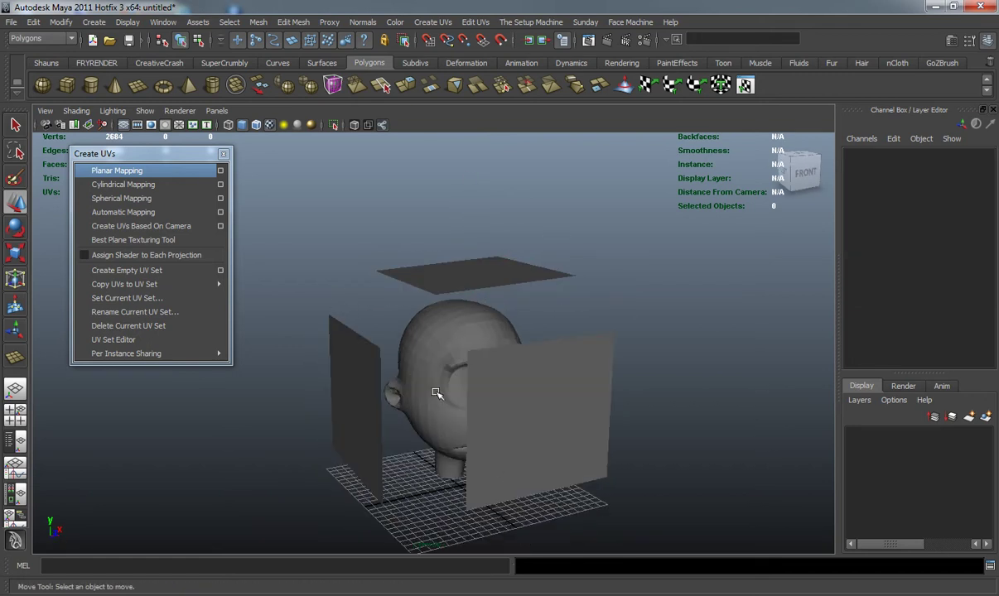
pyautogui.keyDown('alt'); pyautogui.moveTo(440, 398); pyautogui.dragTo(480, 364); pyautogui.keyUp('alt')
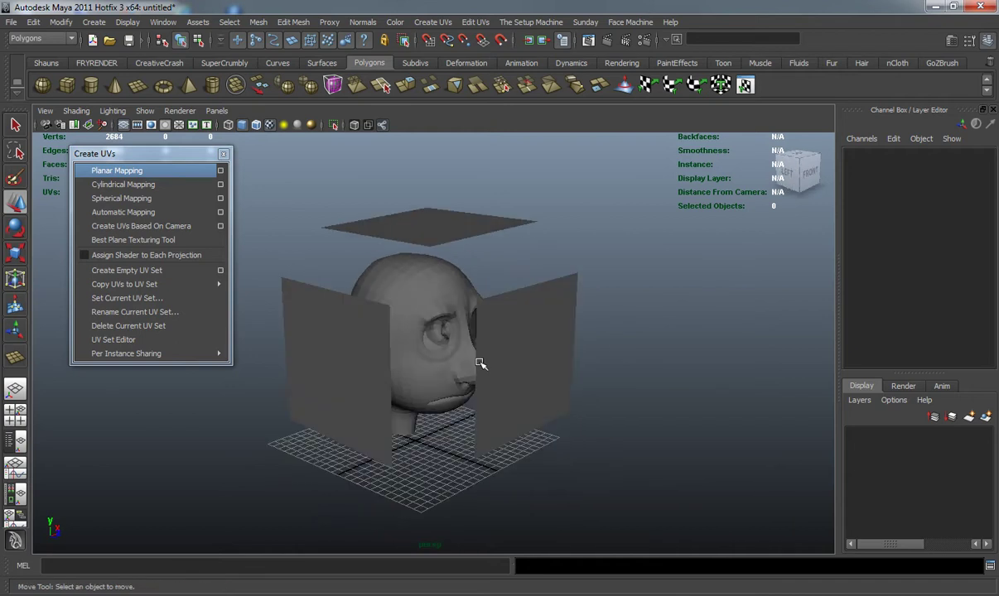
pyautogui.keyDown('alt'); pyautogui.moveTo(443, 316); pyautogui.dragTo(413, 330); pyautogui.keyUp('alt')
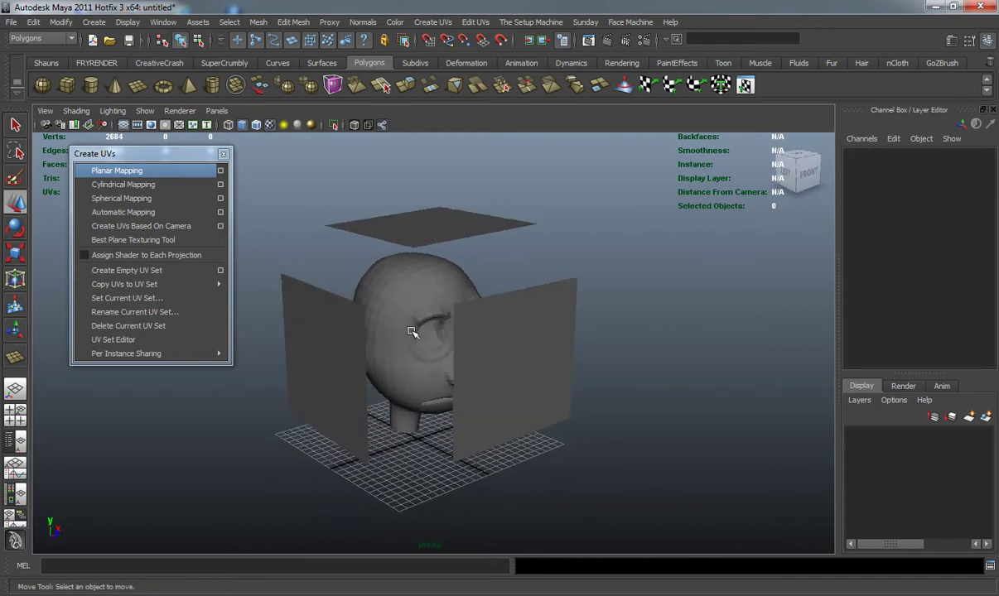
# Delete the three planes surrounding the head
pyautogui.click(337, 357)
pyautogui.keyDown('shift'); pyautogui.click(514, 341); pyautogui.keyUp('shift')
pyautogui.keyDown('shift'); pyautogui.click(460, 224); pyautogui.keyUp('shift')
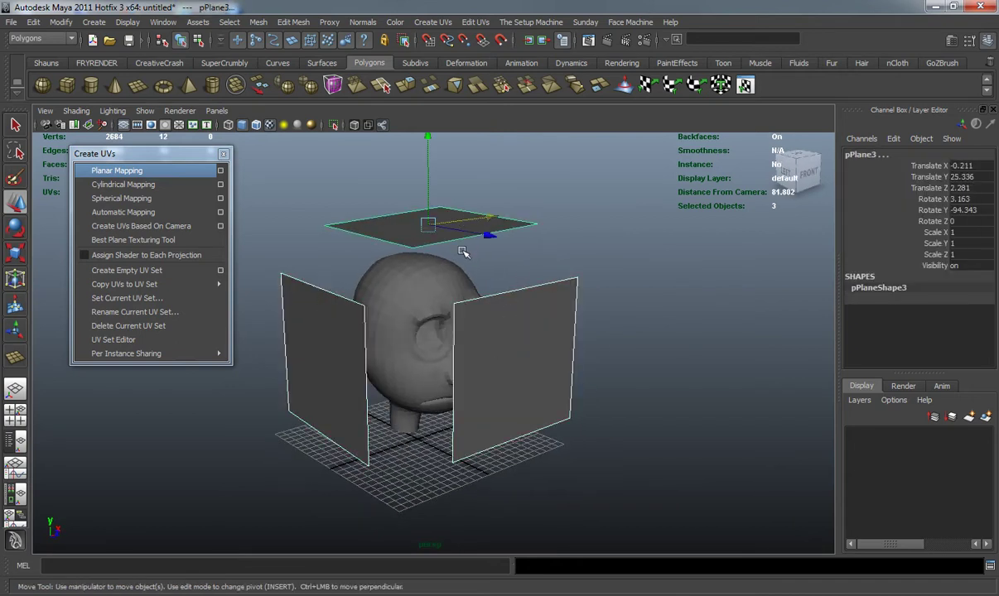
pyautogui.press('Delete')
# Review the Planar Mapping options for the head mesh and apply a planar mapping projected from the Z axis
pyautogui.click(451, 288)
pyautogui.scroll(3, 442, 335)
pyautogui.keyDown('alt'); pyautogui.moveTo(442, 336); pyautogui.dragTo(402, 343); pyautogui.keyUp('alt')
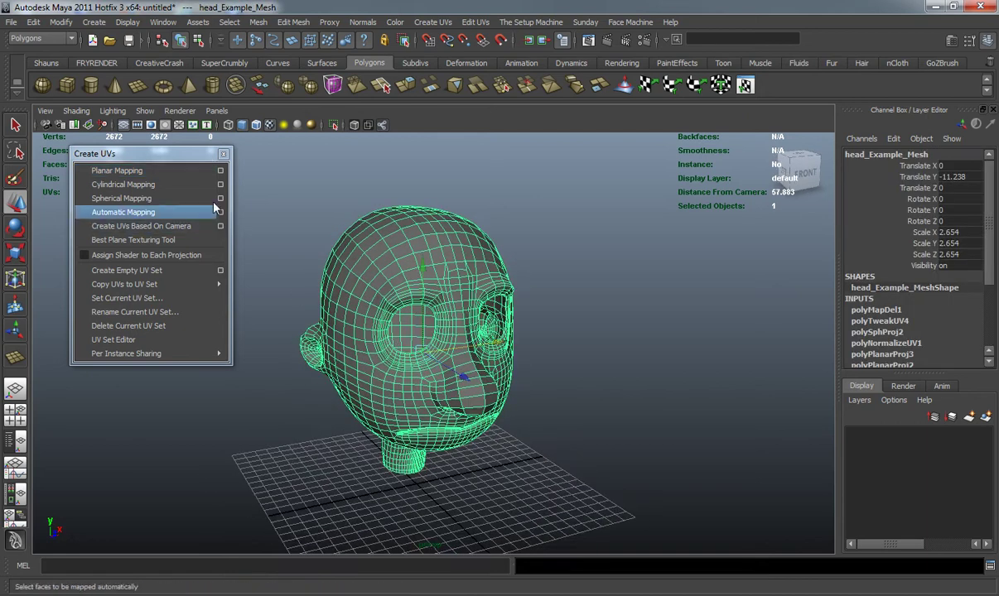
pyautogui.click(220, 172)
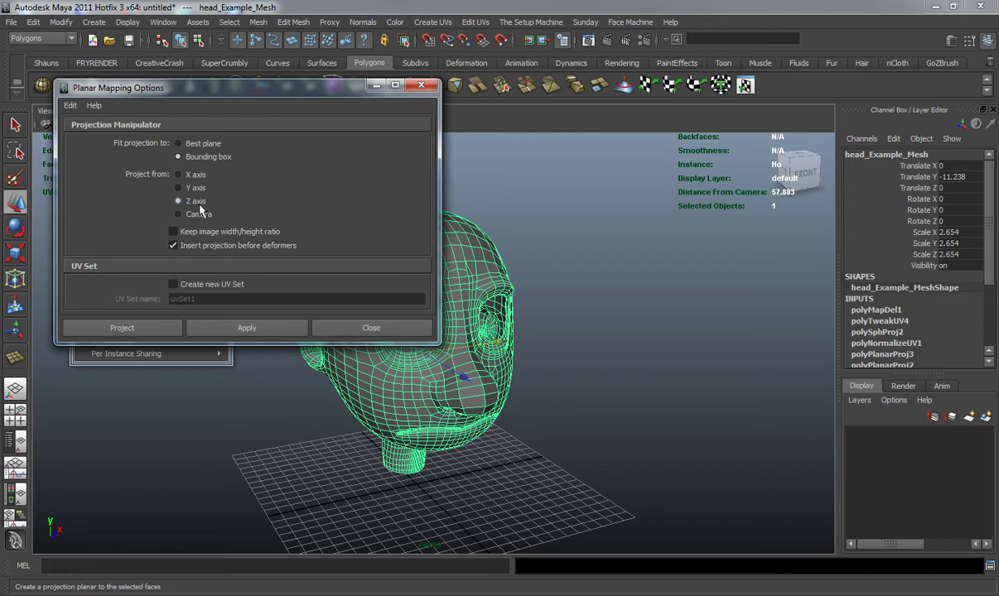
pyautogui.click(394, 328)
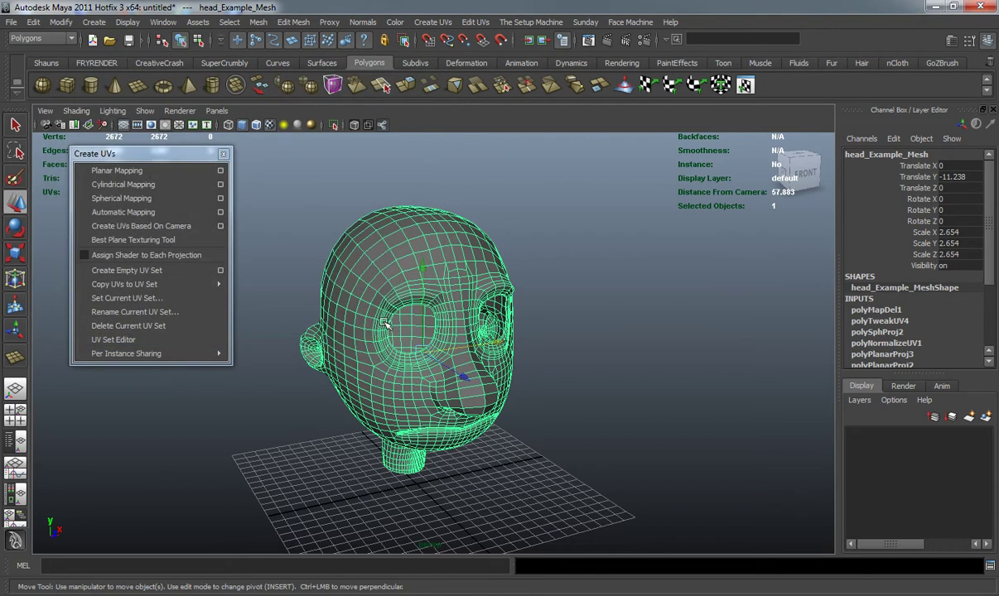
pyautogui.click(147, 173)
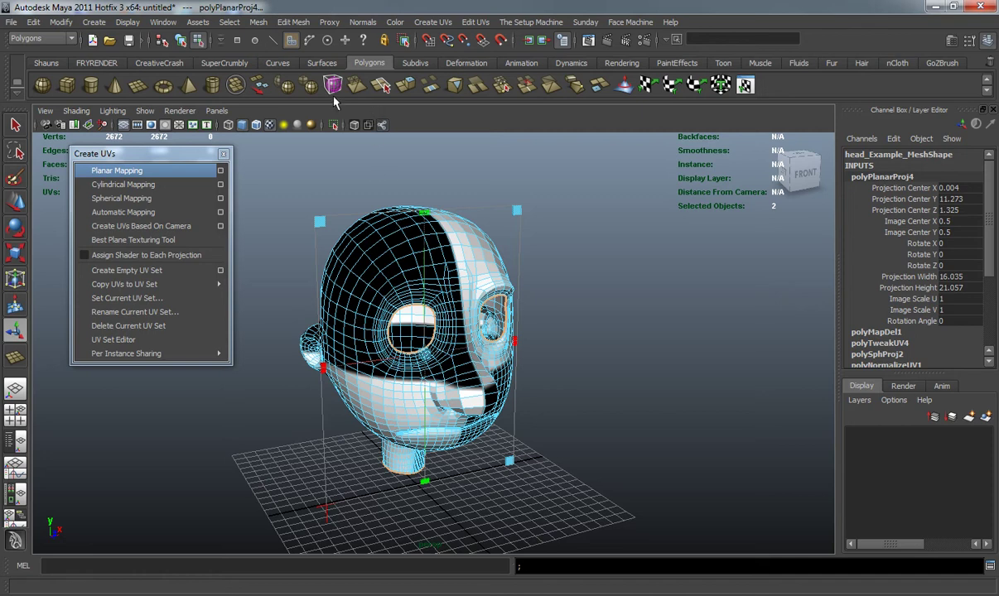
# Open the UV Texture Editor and examine the head's planar-projected UV layout
pyautogui.click(46, 63)
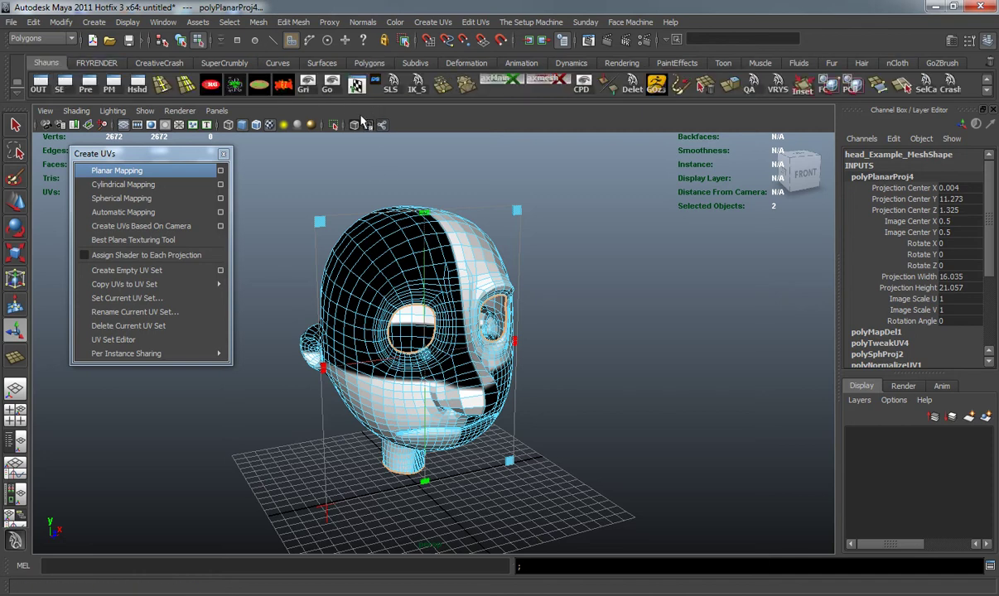
pyautogui.click(473, 22)
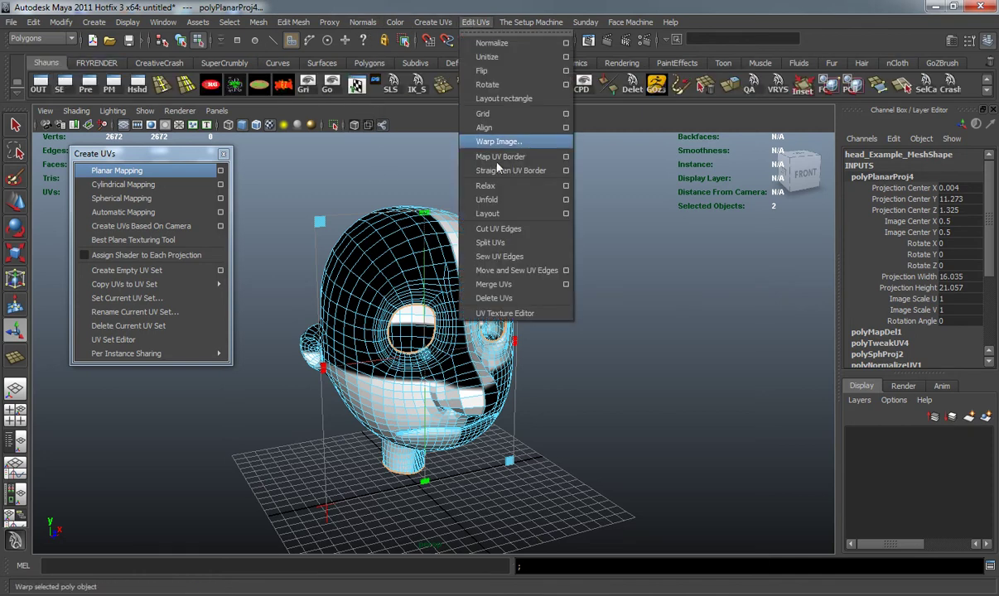
pyautogui.click(511, 313)
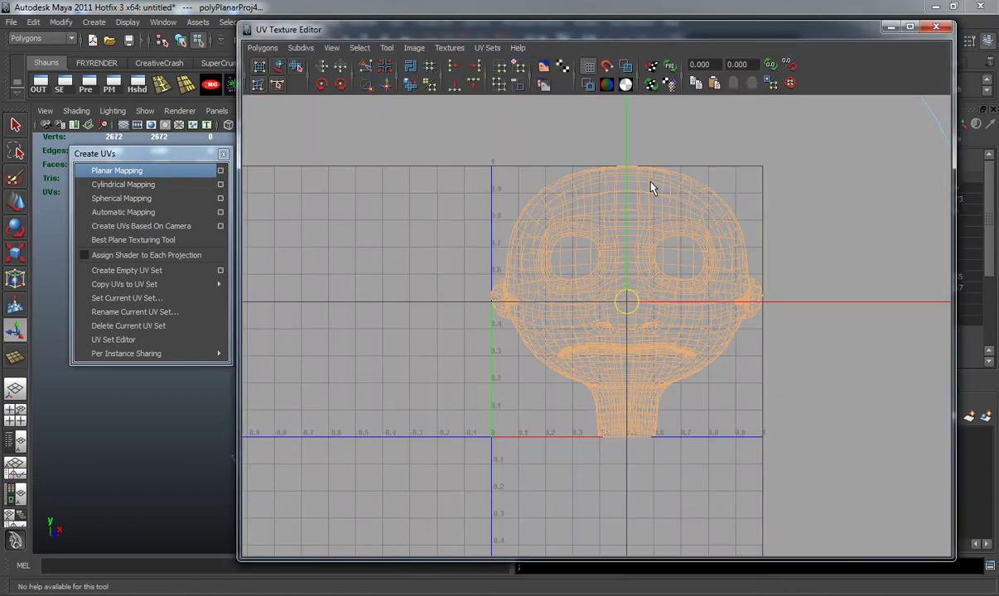
pyautogui.moveTo(646, 34); pyautogui.dragTo(544, 24)
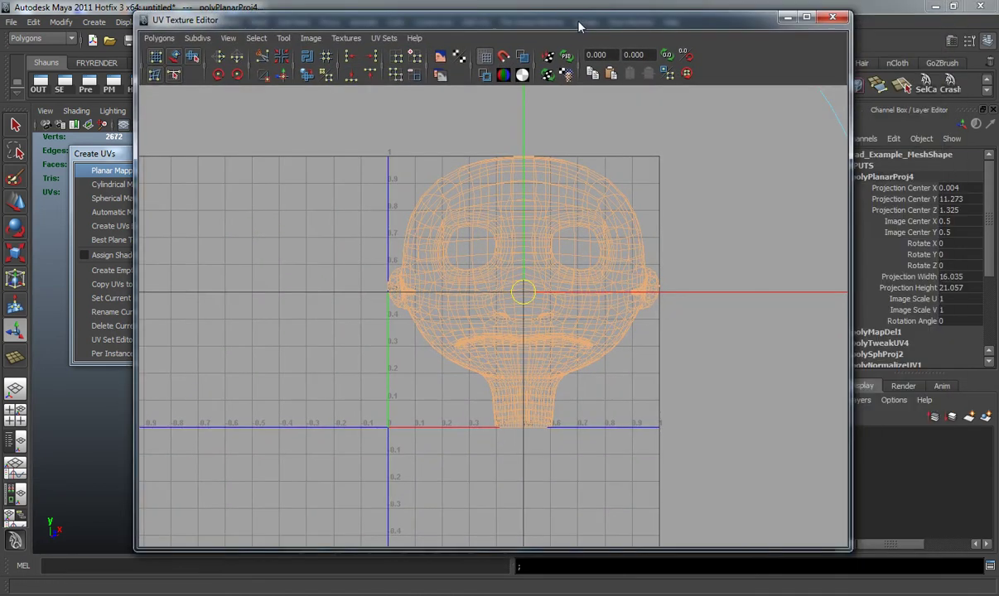
pyautogui.click(341, 264)
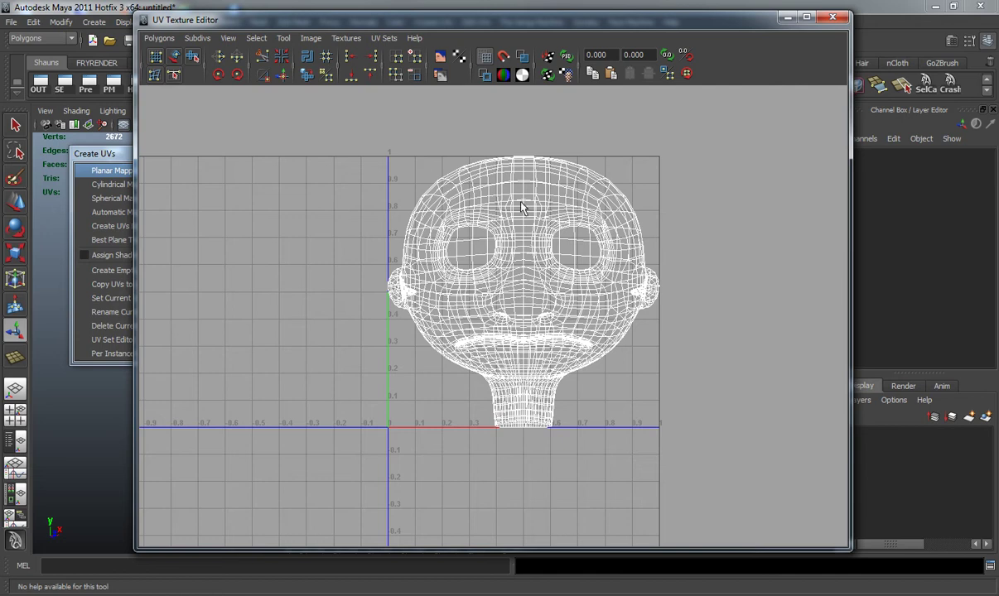
# Minimize the UV Texture Editor and switch the head back to object selection mode
pyautogui.click(783, 19)
pyautogui.keyDown('alt'); pyautogui.moveTo(518, 300); pyautogui.dragTo(475, 296); pyautogui.keyUp('alt')
pyautogui.moveTo(436, 273); pyautogui.dragTo(464, 260, button='right')
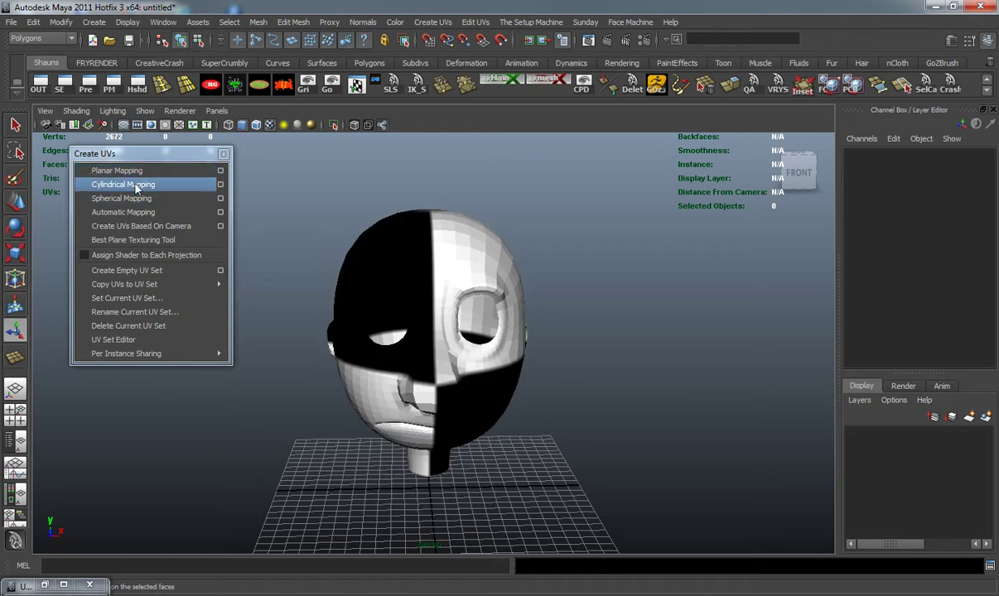
# Create a polygon cylinder large enough to enclose the head
pyautogui.click(369, 63)
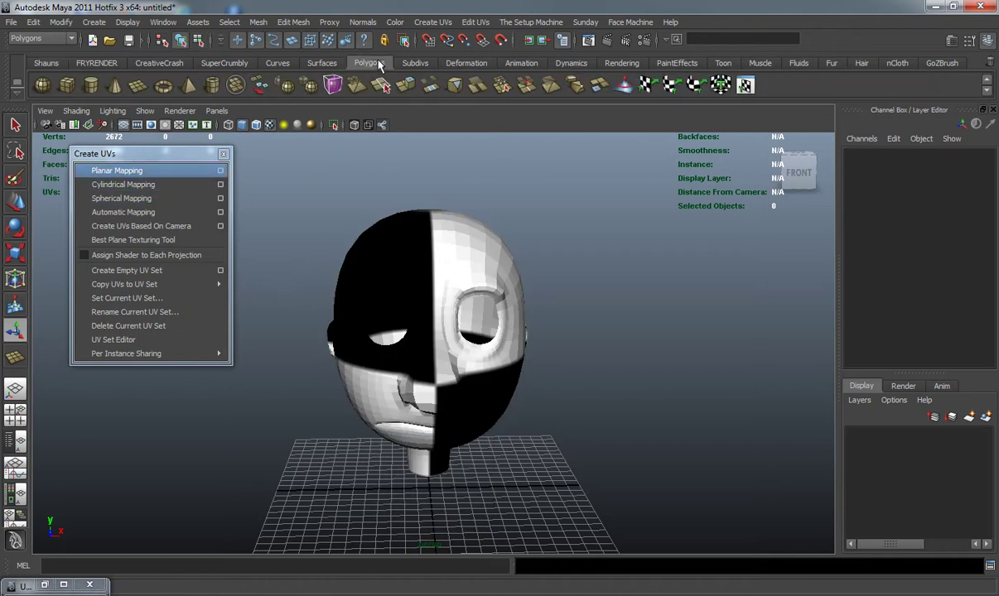
pyautogui.keyDown('alt'); pyautogui.moveTo(426, 307); pyautogui.dragTo(415, 388); pyautogui.keyUp('alt')
pyautogui.moveTo(434, 319); pyautogui.dragTo(579, 397)
# Remove the upper and lower cap faces of the cylinder to leave an open tube
pyautogui.scroll(-5, 473, 370)
pyautogui.keyDown('alt'); pyautogui.moveTo(474, 371); pyautogui.dragTo(436, 260); pyautogui.keyUp('alt')
pyautogui.keyDown('alt'); pyautogui.moveTo(394, 341); pyautogui.dragTo(423, 296); pyautogui.keyUp('alt')
pyautogui.moveTo(423, 296); pyautogui.dragTo(421, 324, button='right')
pyautogui.moveTo(313, 254); pyautogui.dragTo(708, 272)
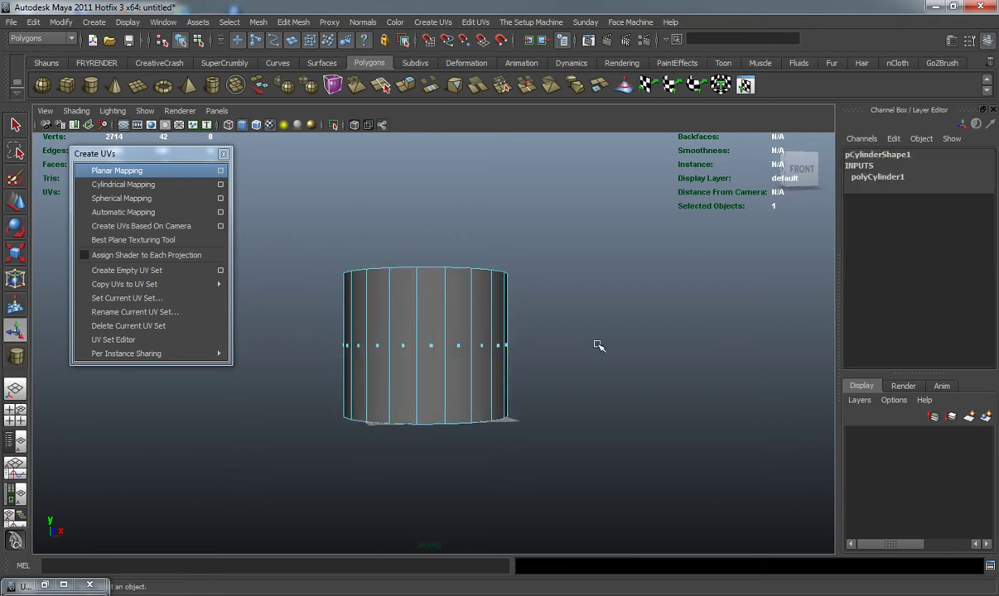
pyautogui.keyDown('alt'); pyautogui.moveTo(432, 360); pyautogui.dragTo(435, 350); pyautogui.keyUp('alt')
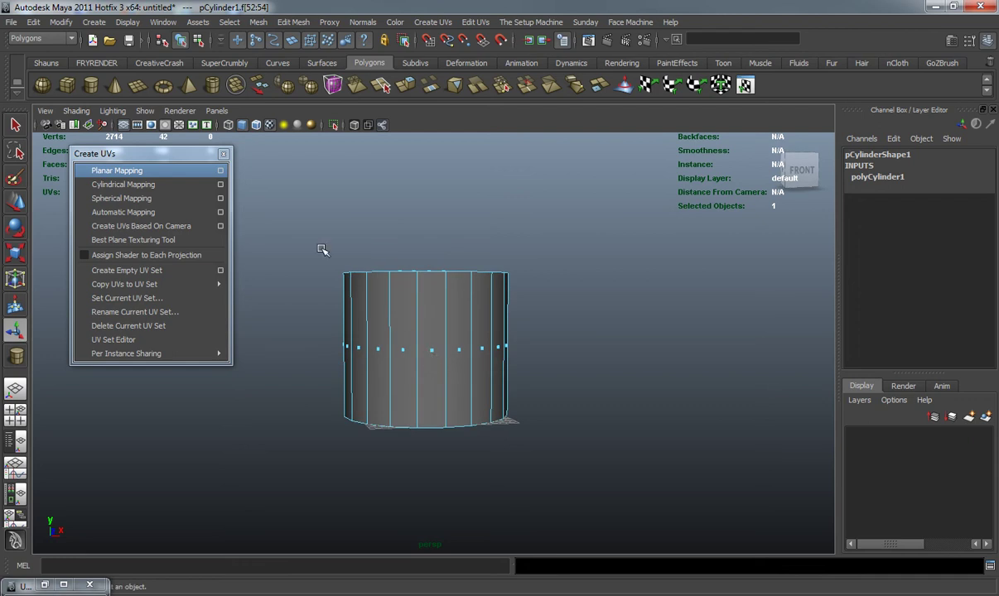
pyautogui.moveTo(290, 401); pyautogui.dragTo(716, 490)
# Return the open cylinder to object mode and shift it in X and Z so it surrounds the head
pyautogui.keyDown('alt'); pyautogui.moveTo(341, 281); pyautogui.dragTo(390, 374); pyautogui.keyUp('alt')
pyautogui.scroll(5, 366, 356)
pyautogui.moveTo(365, 357); pyautogui.dragTo(404, 336, button='right')
pyautogui.click(424, 382)
pyautogui.press('w')
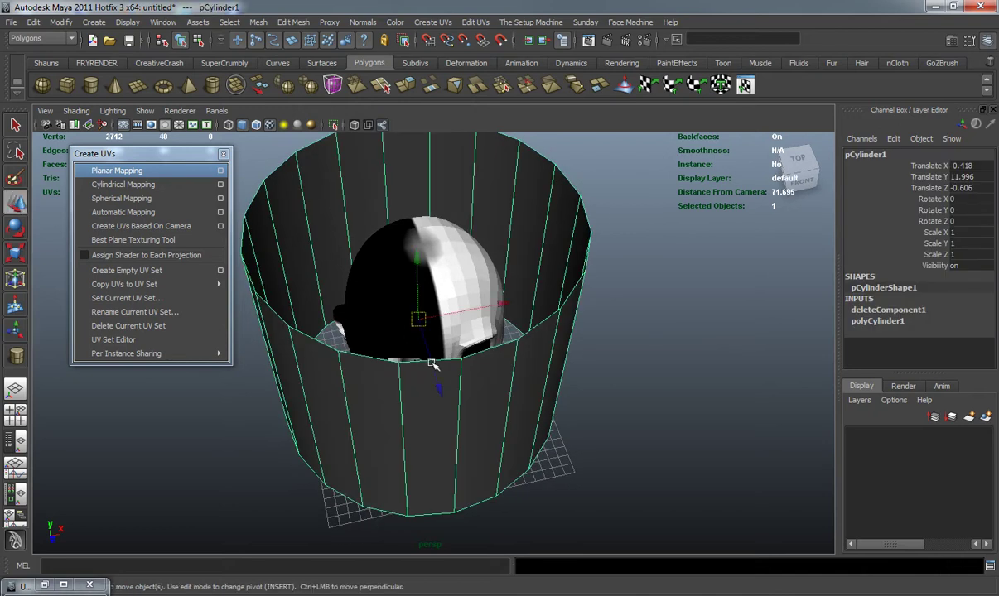
pyautogui.moveTo(502, 304)
pyautogui.mouseDown()
pyautogui.moveTo(521, 299)
pyautogui.moveTo(513, 303)
pyautogui.mouseUp()
pyautogui.moveTo(448, 385); pyautogui.dragTo(426, 336)
pyautogui.click(611, 374)
pyautogui.keyDown('alt'); pyautogui.moveTo(535, 380); pyautogui.dragTo(457, 279); pyautogui.keyUp('alt')
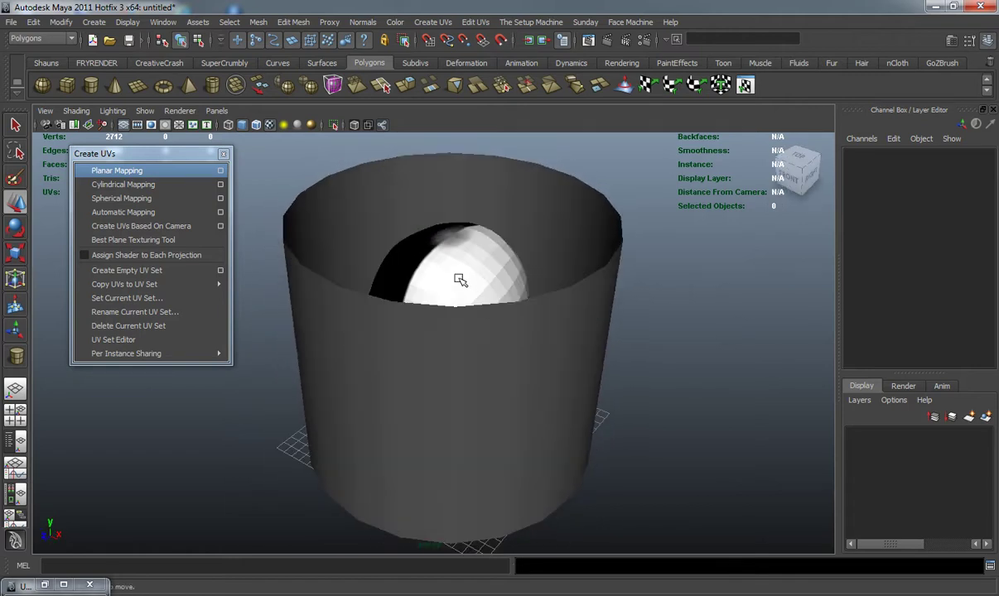
# Delete the cylinder surrounding the head
pyautogui.click(457, 279)
pyautogui.click(371, 316)
pyautogui.press('Delete')
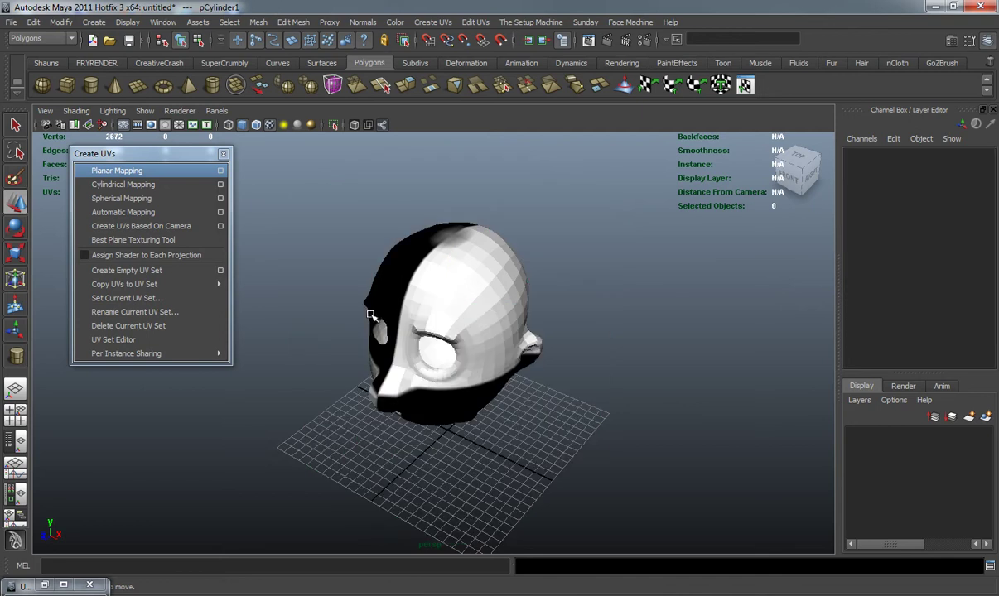
# Apply a cylindrical mapping to the head mesh and view its projection manipulator from the side
pyautogui.click(428, 300)
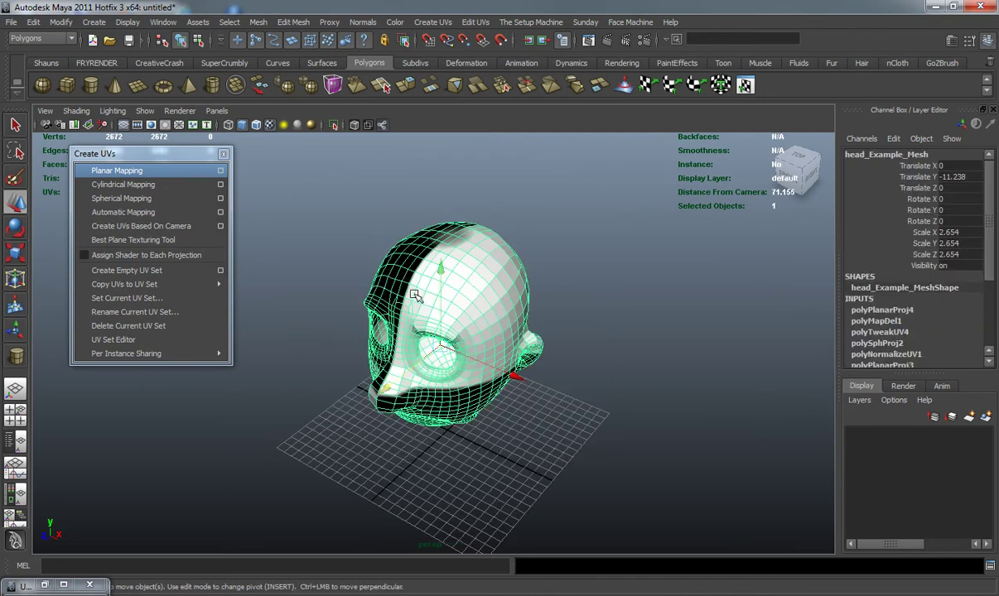
pyautogui.click(169, 184)
pyautogui.keyDown('alt'); pyautogui.moveTo(334, 265); pyautogui.dragTo(435, 328); pyautogui.keyUp('alt')
pyautogui.keyDown('alt'); pyautogui.moveTo(434, 328); pyautogui.dragTo(509, 334, button='right'); pyautogui.keyUp('alt')
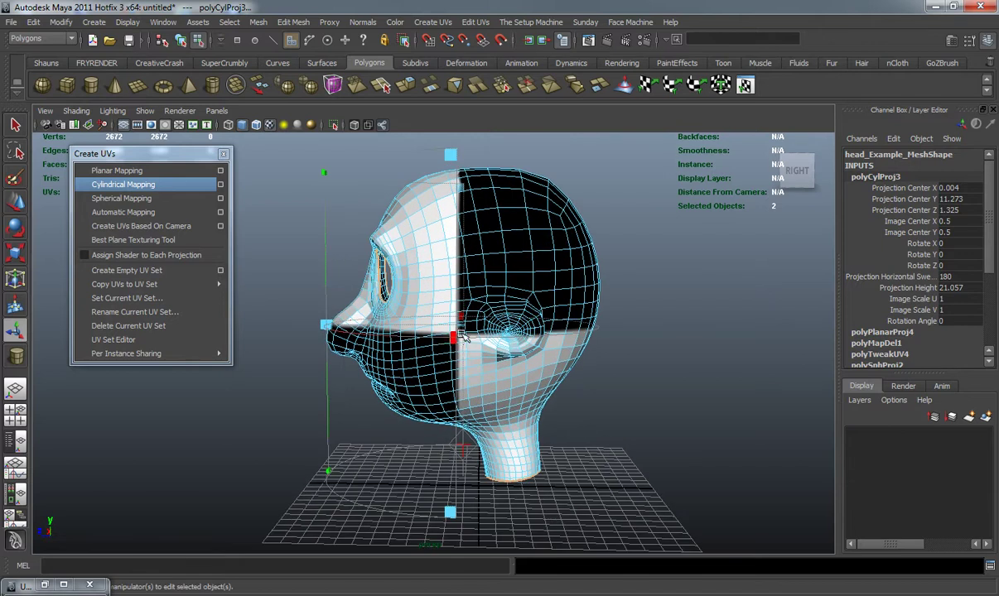
# Extend the cylindrical projection around the whole head, with a 360 horizontal sweep and a projection height of about 21.8
pyautogui.keyDown('alt'); pyautogui.moveTo(451, 338); pyautogui.dragTo(480, 378); pyautogui.keyUp('alt')
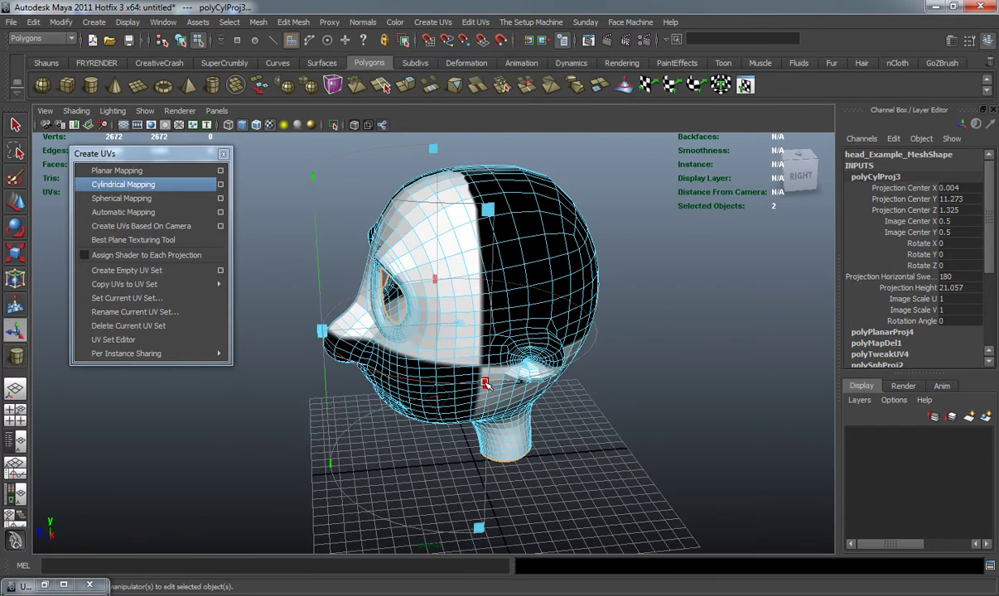
pyautogui.moveTo(484, 383); pyautogui.dragTo(539, 296)
pyautogui.keyDown('alt'); pyautogui.moveTo(484, 278); pyautogui.dragTo(292, 252); pyautogui.keyUp('alt')
pyautogui.moveTo(329, 207); pyautogui.dragTo(330, 180, button='middle')
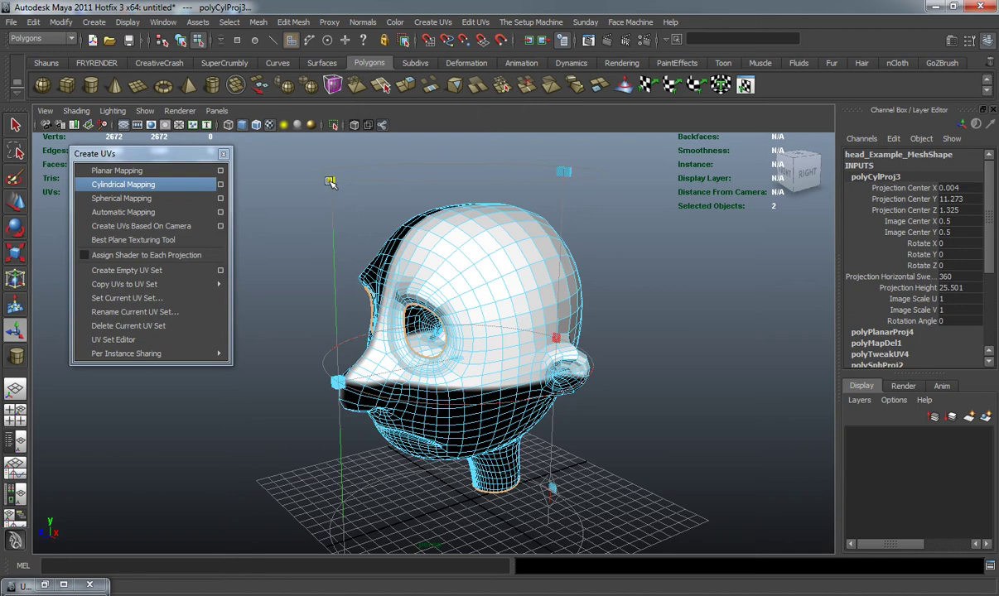
pyautogui.keyDown('alt'); pyautogui.moveTo(386, 466); pyautogui.dragTo(412, 351, button='middle'); pyautogui.keyUp('alt')
pyautogui.moveTo(367, 450); pyautogui.dragTo(374, 422)
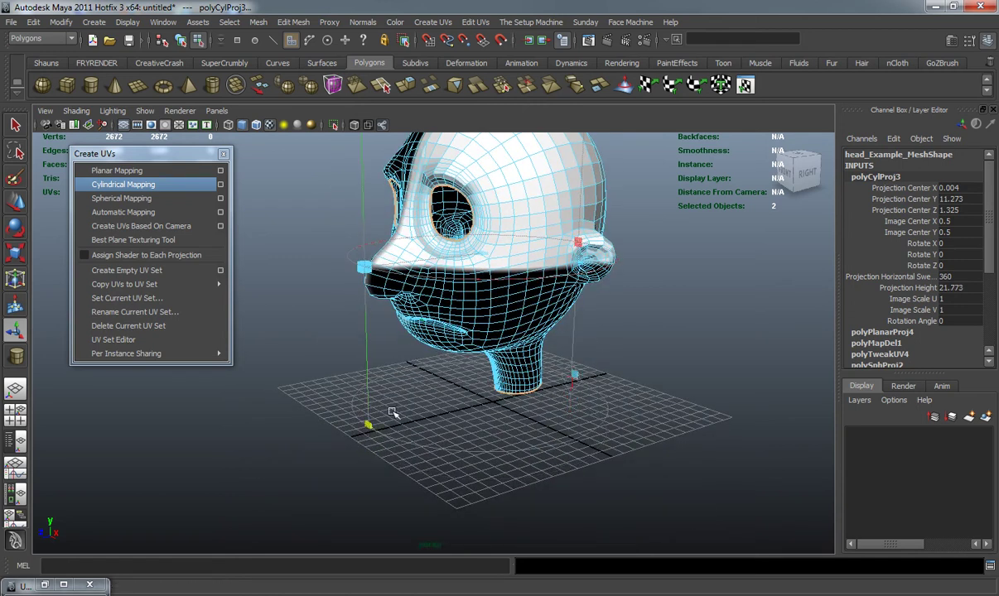
pyautogui.keyDown('alt'); pyautogui.moveTo(402, 332); pyautogui.dragTo(395, 414, button='middle'); pyautogui.keyUp('alt')
pyautogui.keyDown('alt'); pyautogui.moveTo(394, 414); pyautogui.dragTo(318, 278); pyautogui.keyUp('alt')
# In the UV Texture Editor, move the stray UVs beyond the shell's upper corner back above the head's layout
pyautogui.click(43, 584)
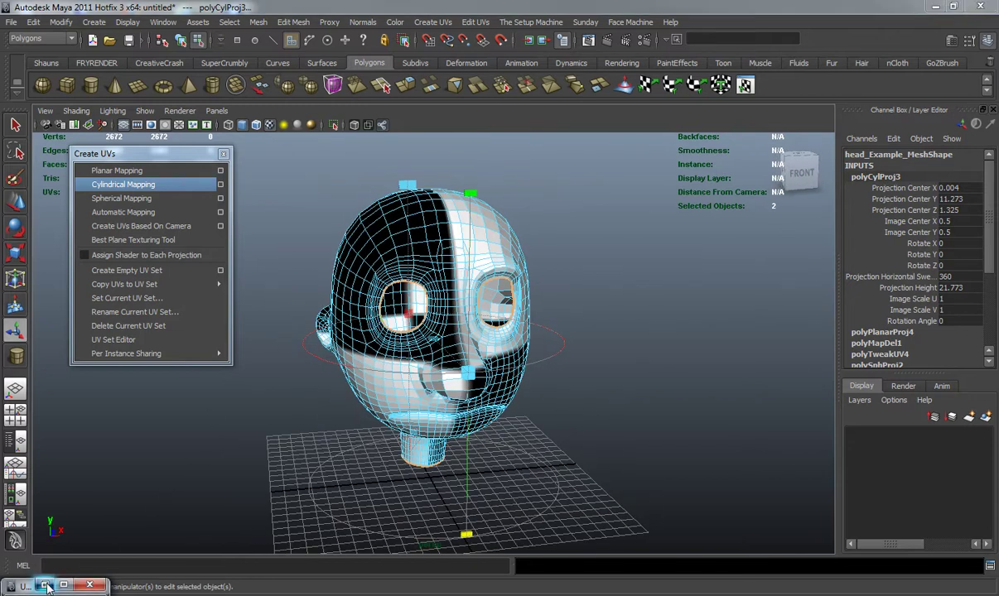
pyautogui.moveTo(489, 237); pyautogui.dragTo(542, 239, button='right')
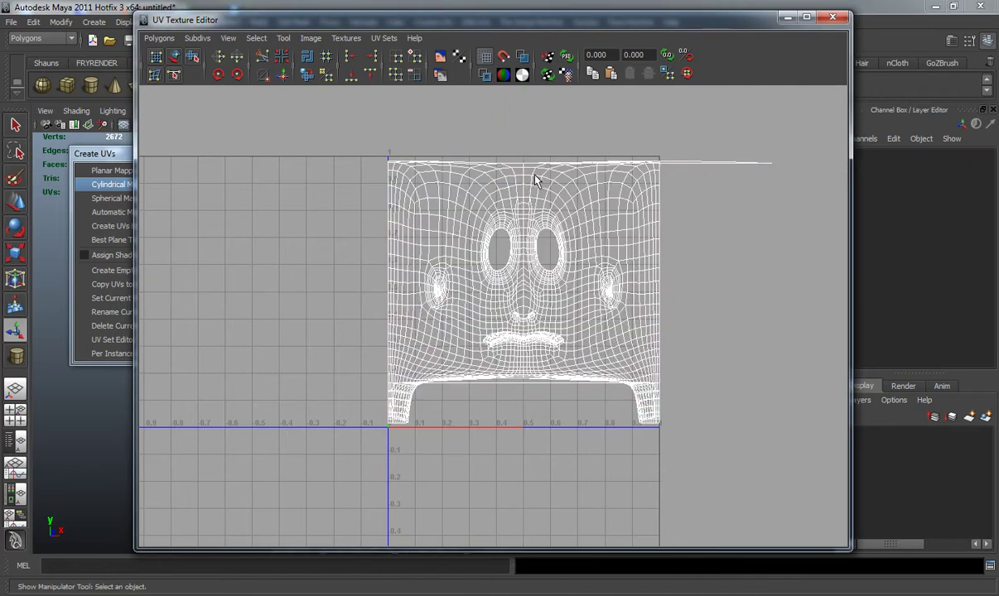
pyautogui.moveTo(728, 131); pyautogui.dragTo(800, 188)
pyautogui.press('w')
pyautogui.moveTo(771, 163); pyautogui.dragTo(615, 133)
pyautogui.moveTo(698, 136); pyautogui.dragTo(732, 194)
pyautogui.hotkey('ctrl', 'z')
pyautogui.moveTo(701, 151); pyautogui.dragTo(629, 145)
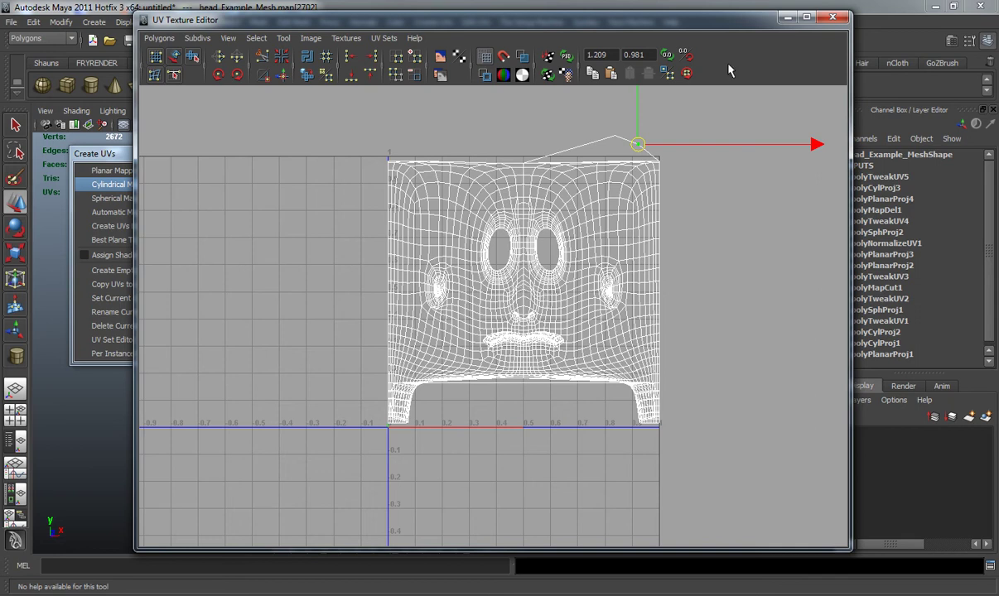
pyautogui.click(785, 19)
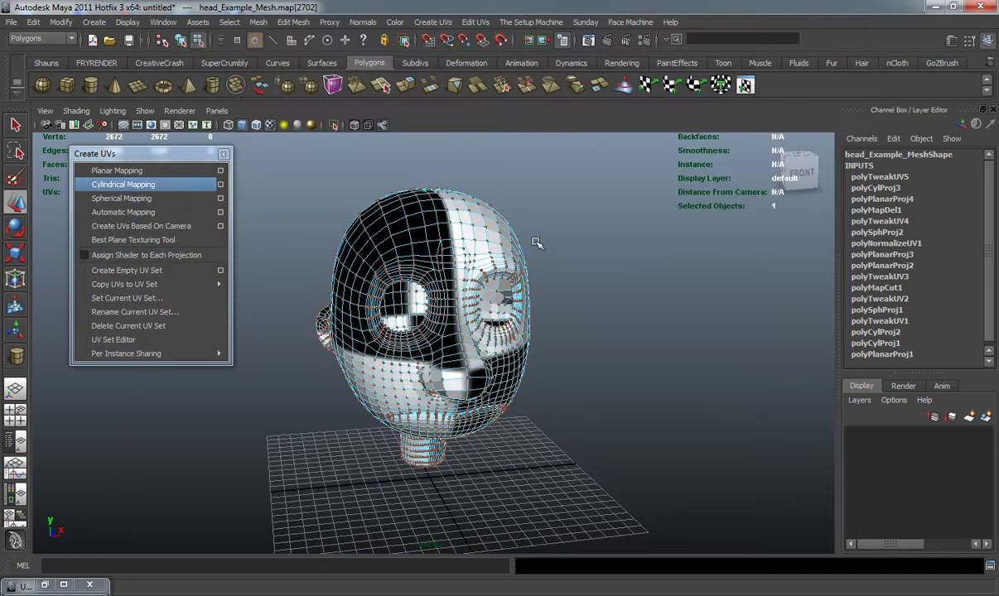
# Return the head to object mode and deselect it
pyautogui.moveTo(414, 281); pyautogui.dragTo(560, 226, button='right')
pyautogui.click(559, 226)
pyautogui.keyDown('alt'); pyautogui.moveTo(560, 226); pyautogui.dragTo(595, 260); pyautogui.keyUp('alt')
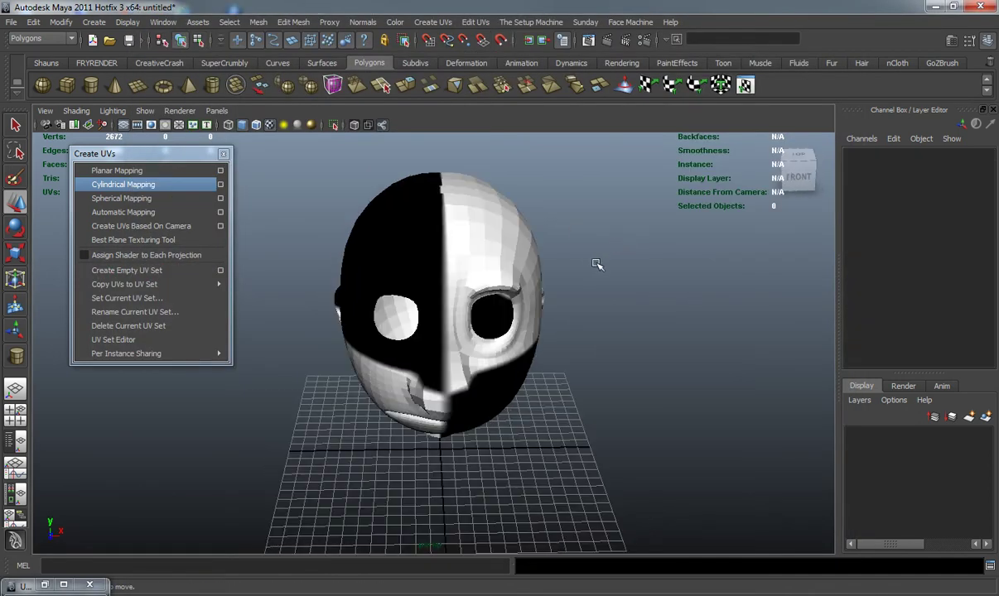
# Create a polygon sphere near the grid's centre and raise it to about 9.56 in Y so it encloses the head
pyautogui.click(42, 84)
pyautogui.keyDown('alt'); pyautogui.moveTo(418, 365); pyautogui.dragTo(611, 383); pyautogui.keyUp('alt')
pyautogui.press('w')
pyautogui.keyDown('alt'); pyautogui.moveTo(519, 334); pyautogui.dragTo(542, 318); pyautogui.keyUp('alt')
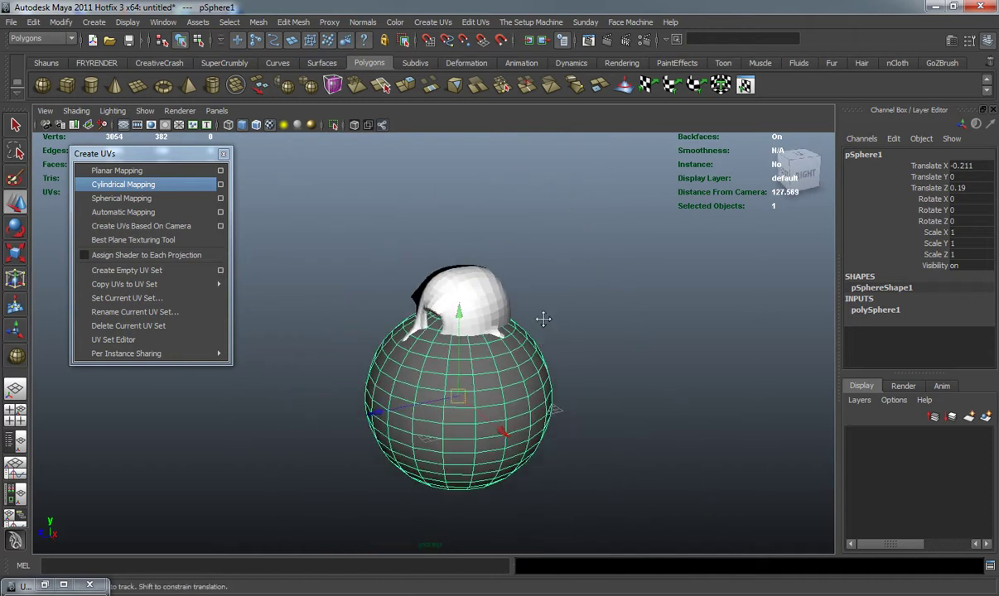
pyautogui.keyDown('alt'); pyautogui.moveTo(542, 319); pyautogui.dragTo(550, 292, button='middle'); pyautogui.keyUp('alt')
pyautogui.scroll(2, 526, 327)
pyautogui.keyDown('alt'); pyautogui.moveTo(519, 337); pyautogui.dragTo(511, 323); pyautogui.keyUp('alt')
pyautogui.moveTo(474, 284); pyautogui.dragTo(558, 243)
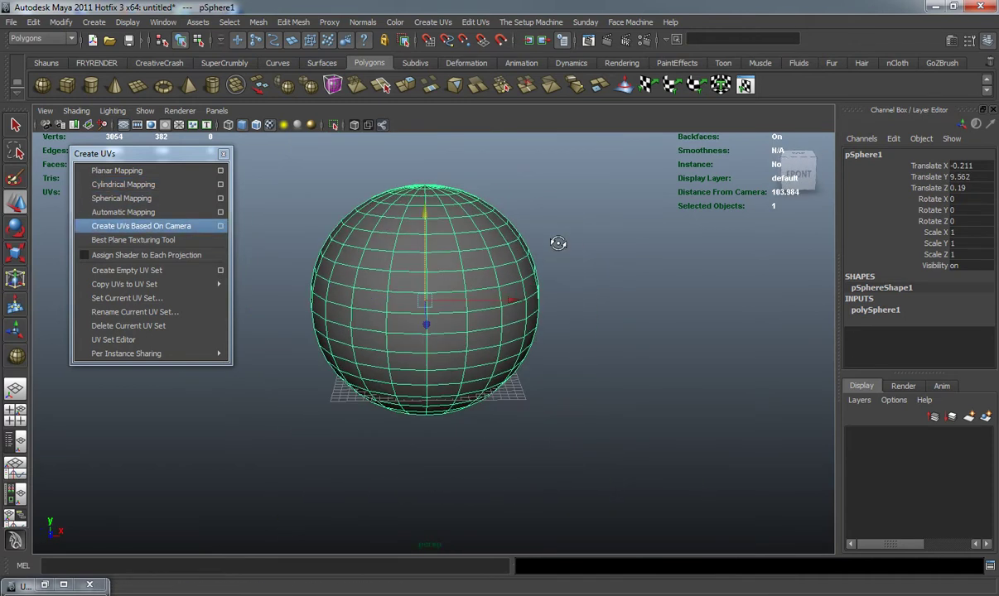
pyautogui.keyDown('alt'); pyautogui.moveTo(407, 309); pyautogui.dragTo(412, 284); pyautogui.keyUp('alt')
pyautogui.keyDown('alt'); pyautogui.moveTo(412, 283); pyautogui.dragTo(532, 281, button='right'); pyautogui.keyUp('alt')
pyautogui.keyDown('alt'); pyautogui.moveTo(451, 265); pyautogui.dragTo(469, 309, button='middle'); pyautogui.keyUp('alt')
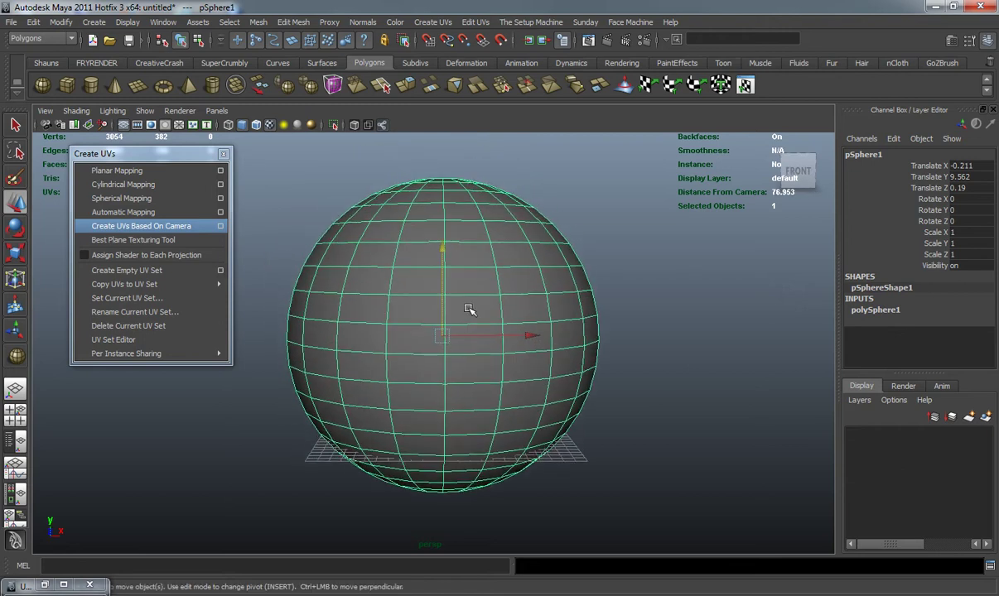
# Select the head mesh inside the sphere and apply a spherical mapping to it
pyautogui.click(607, 274)
pyautogui.keyDown('alt'); pyautogui.moveTo(475, 299); pyautogui.dragTo(374, 352); pyautogui.keyUp('alt')
pyautogui.scroll(10, 374, 348)
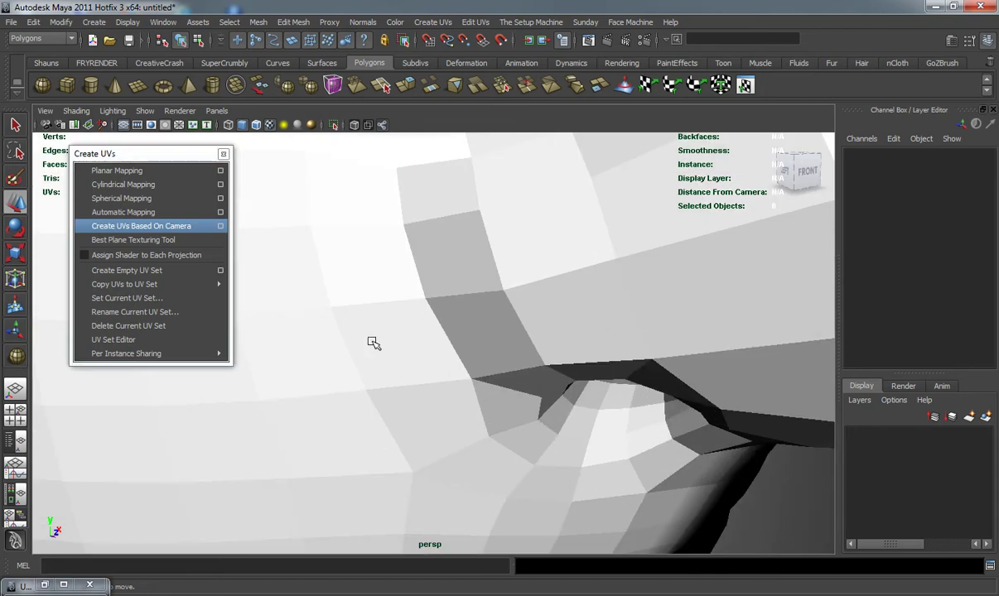
pyautogui.click(377, 341)
pyautogui.press('f')
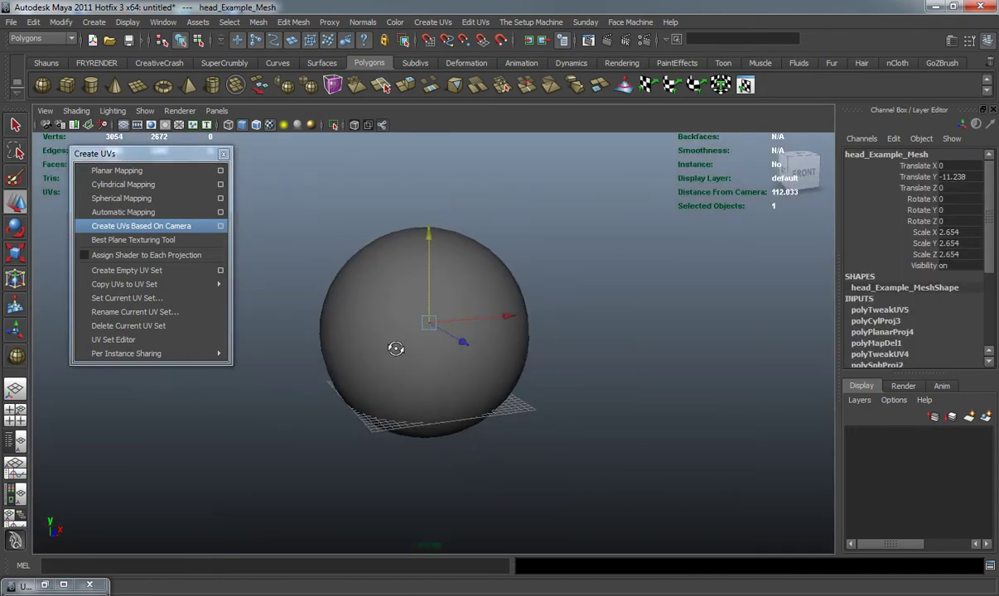
pyautogui.keyDown('alt'); pyautogui.moveTo(396, 349); pyautogui.dragTo(374, 350); pyautogui.keyUp('alt')
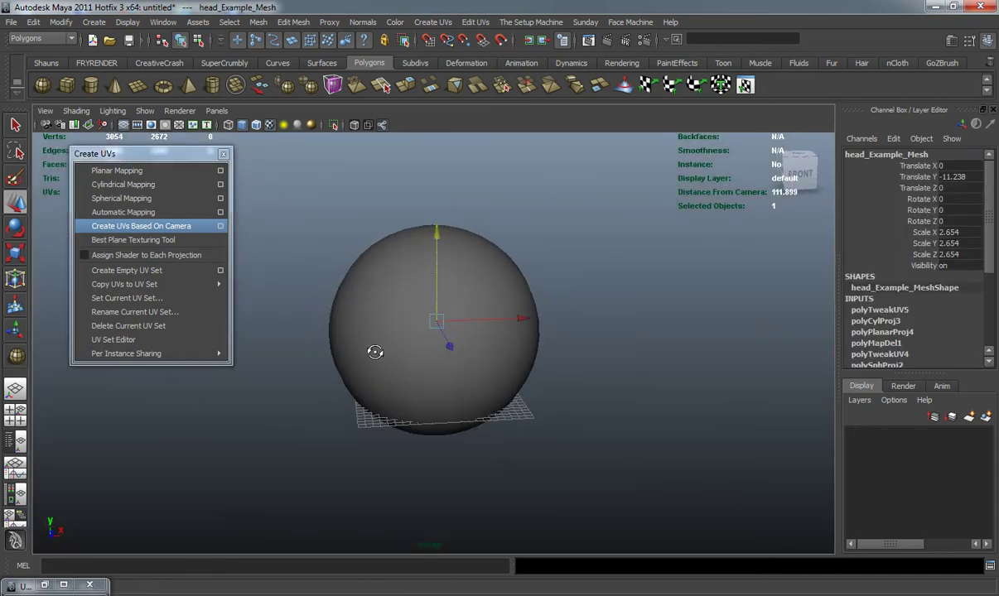
pyautogui.click(144, 201)
# Widen the spherical projection to a 360 horizontal sweep and a 180 vertical sweep
pyautogui.scroll(5, 423, 358)
pyautogui.keyDown('alt'); pyautogui.moveTo(423, 358); pyautogui.dragTo(528, 345); pyautogui.keyUp('alt')
pyautogui.keyDown('alt'); pyautogui.moveTo(528, 346); pyautogui.dragTo(557, 339, button='middle'); pyautogui.keyUp('alt')
pyautogui.moveTo(439, 346); pyautogui.dragTo(321, 307)
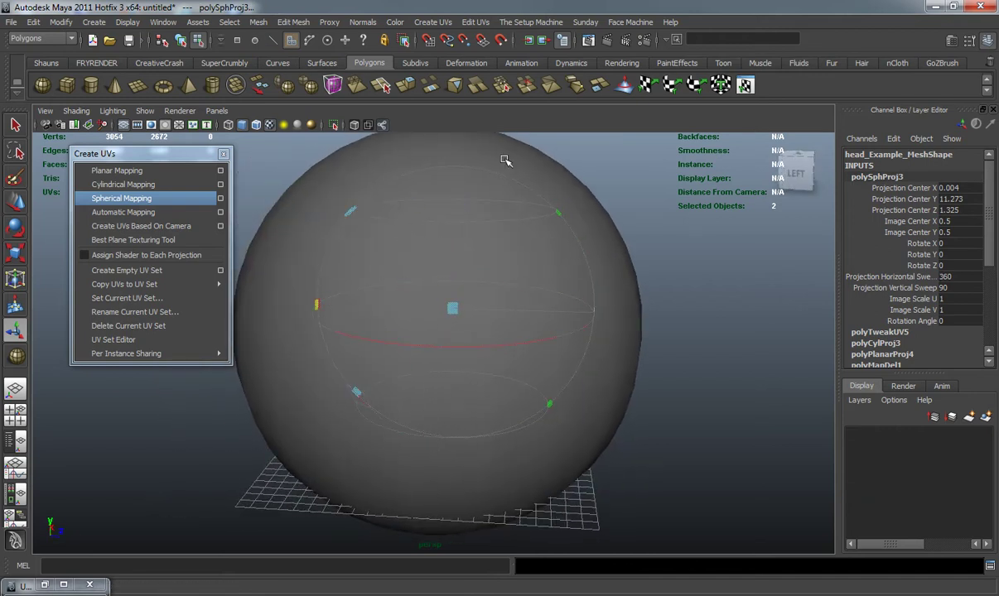
pyautogui.keyDown('alt'); pyautogui.moveTo(552, 272); pyautogui.dragTo(577, 284); pyautogui.keyUp('alt')
pyautogui.moveTo(566, 226); pyautogui.dragTo(434, 195)
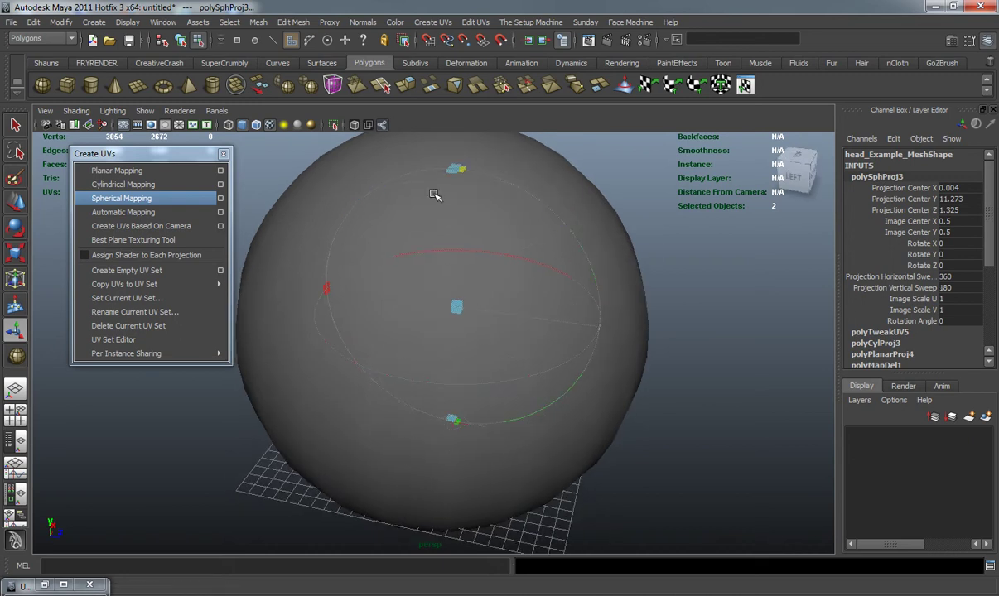
# Delete the sphere enclosing the head and select the head mesh
pyautogui.click(298, 217)
pyautogui.moveTo(343, 240); pyautogui.dragTo(373, 217, button='right')
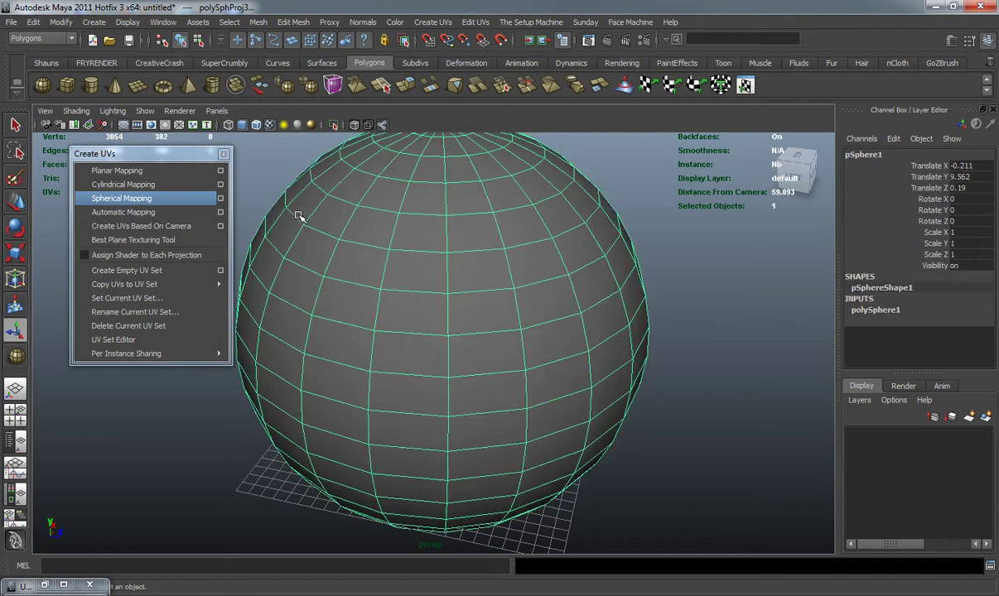
pyautogui.press('Delete')
pyautogui.moveTo(440, 285)
pyautogui.keyDown('alt'); pyautogui.mouseDown()
pyautogui.moveTo(346, 261)
pyautogui.moveTo(449, 270)
pyautogui.mouseUp(); pyautogui.keyUp('alt')
pyautogui.click(450, 270)
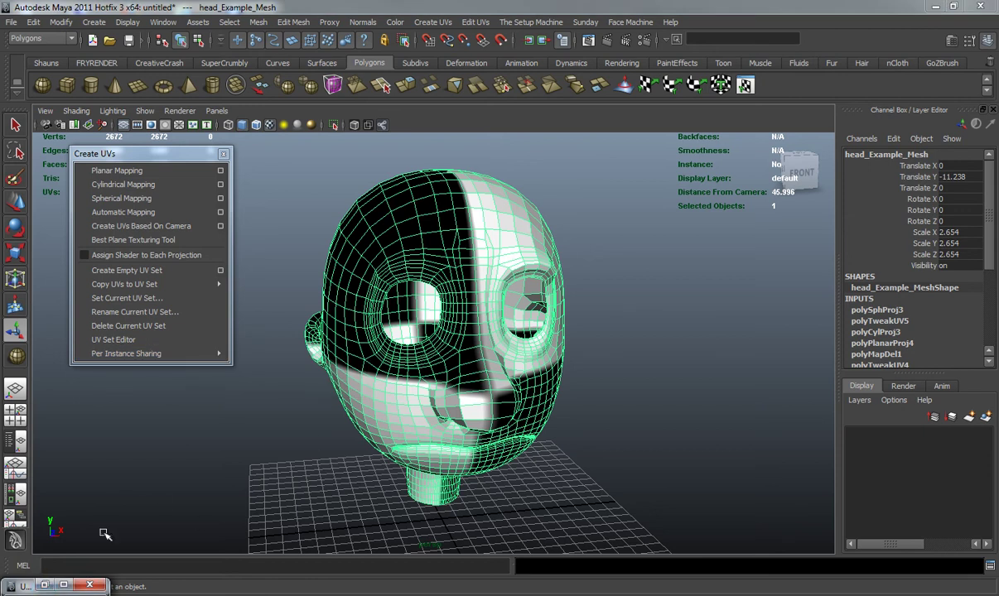
# Examine the head's spherical UV layout around the eyes, nose and lips in the UV Texture Editor
pyautogui.click(45, 584)
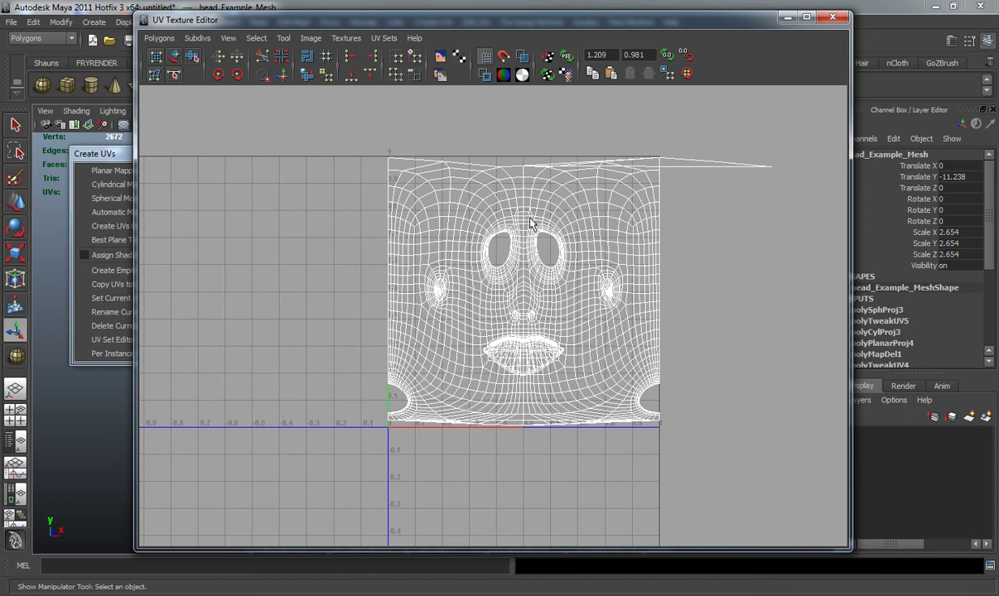
pyautogui.moveTo(530, 218); pyautogui.dragTo(530, 185, button='right')
pyautogui.doubleClick(522, 192)
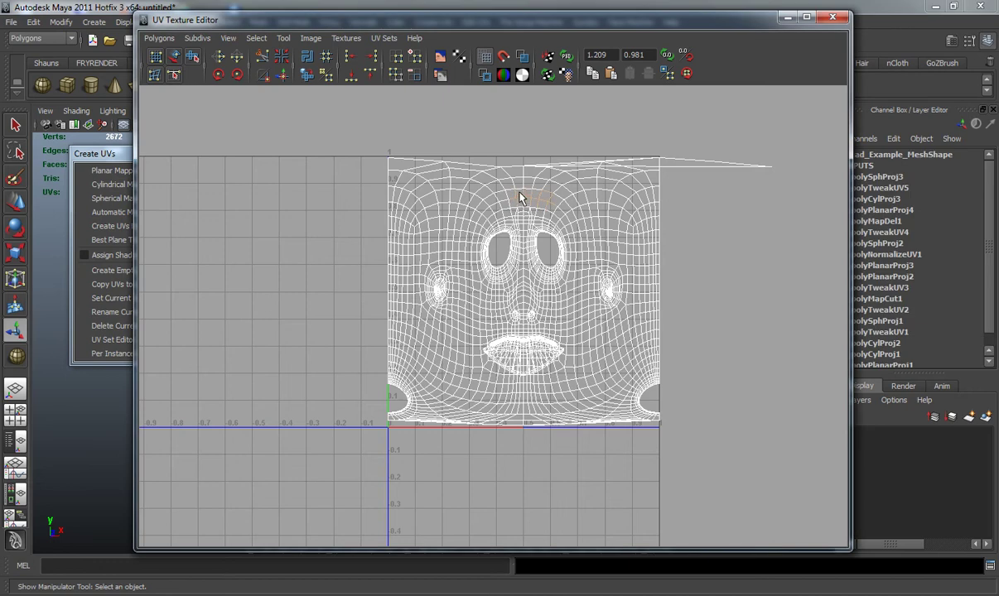
pyautogui.scroll(8, 502, 239)
pyautogui.keyDown('alt'); pyautogui.moveTo(535, 276); pyautogui.dragTo(496, 353, button='middle'); pyautogui.keyUp('alt')
pyautogui.scroll(3, 430, 277)
pyautogui.click(442, 267)
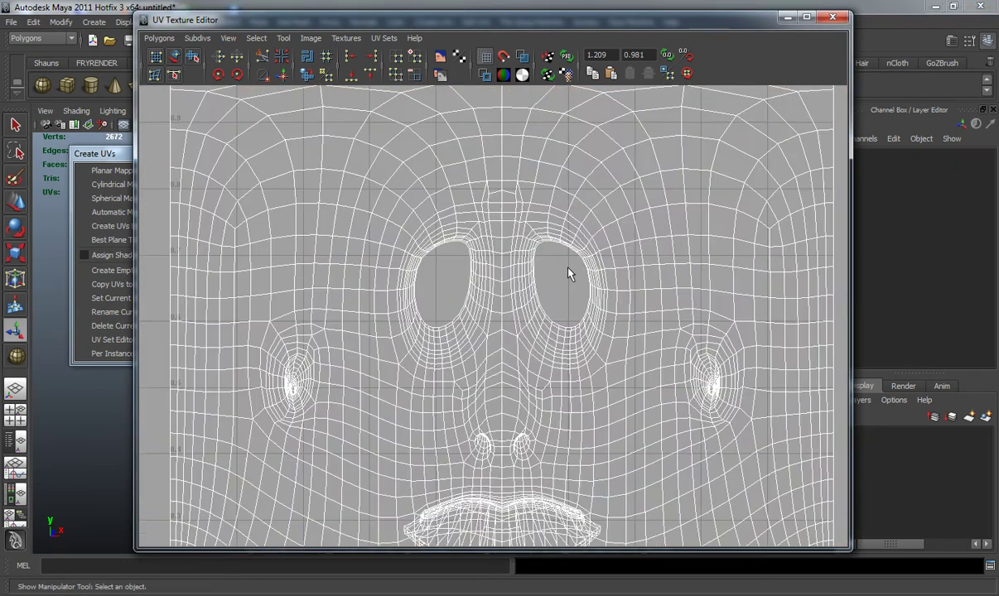
pyautogui.keyDown('alt'); pyautogui.moveTo(634, 389); pyautogui.dragTo(590, 282, button='middle'); pyautogui.keyUp('alt')
pyautogui.scroll(5, 486, 297)
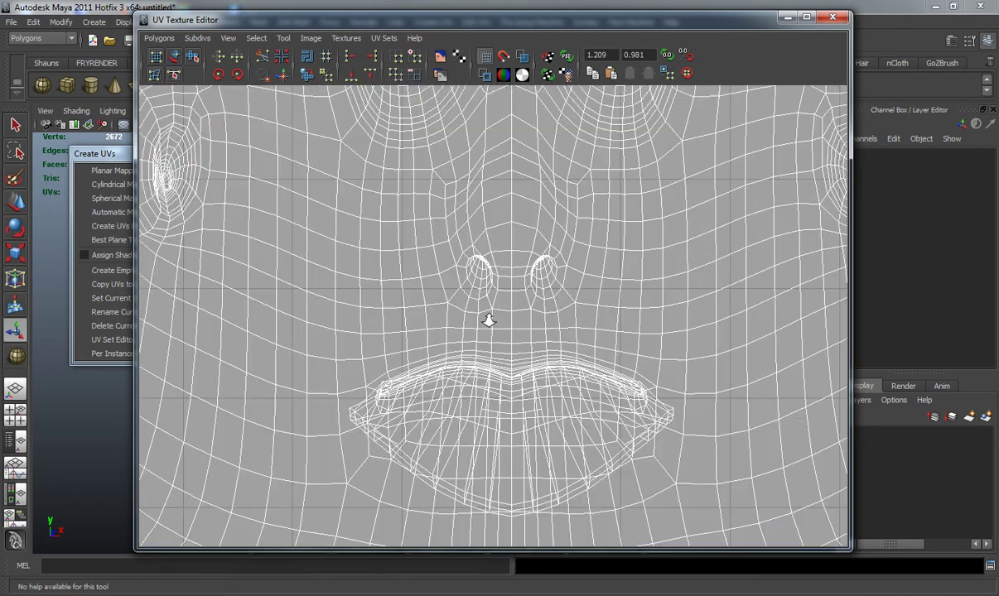
pyautogui.scroll(-2, 494, 400)
pyautogui.keyDown('alt'); pyautogui.moveTo(487, 369); pyautogui.dragTo(493, 264, button='middle'); pyautogui.keyUp('alt')
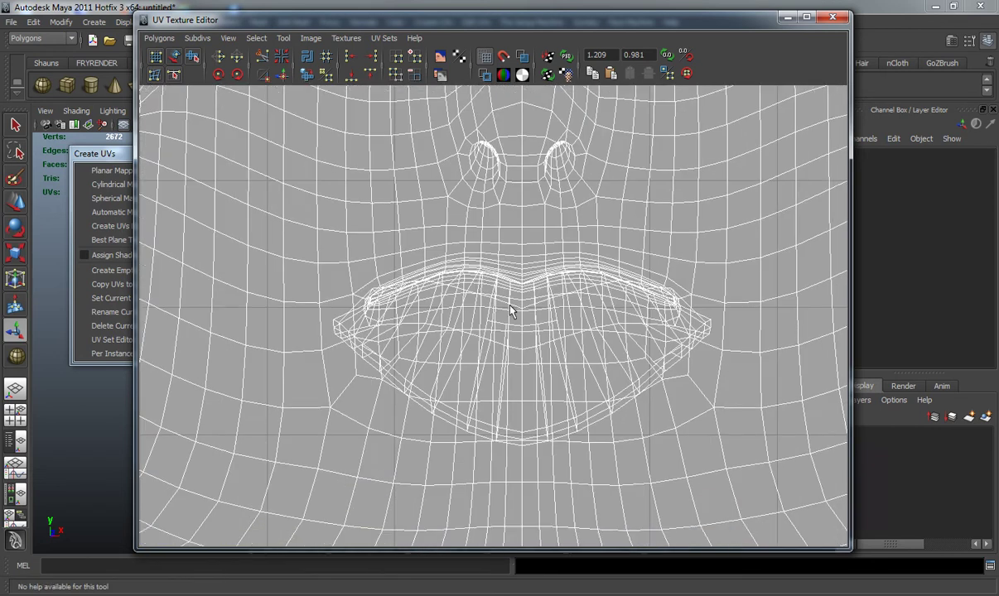
# Select the UVs around the mouth and unfold them with the Smooth UV Tool to separate the overlapping lips
pyautogui.moveTo(378, 262); pyautogui.dragTo(430, 247, button='right')
pyautogui.moveTo(305, 239); pyautogui.dragTo(661, 389)
pyautogui.moveTo(788, 462); pyautogui.dragTo(788, 460)
pyautogui.click(193, 55)
pyautogui.moveTo(301, 459); pyautogui.dragTo(667, 464)
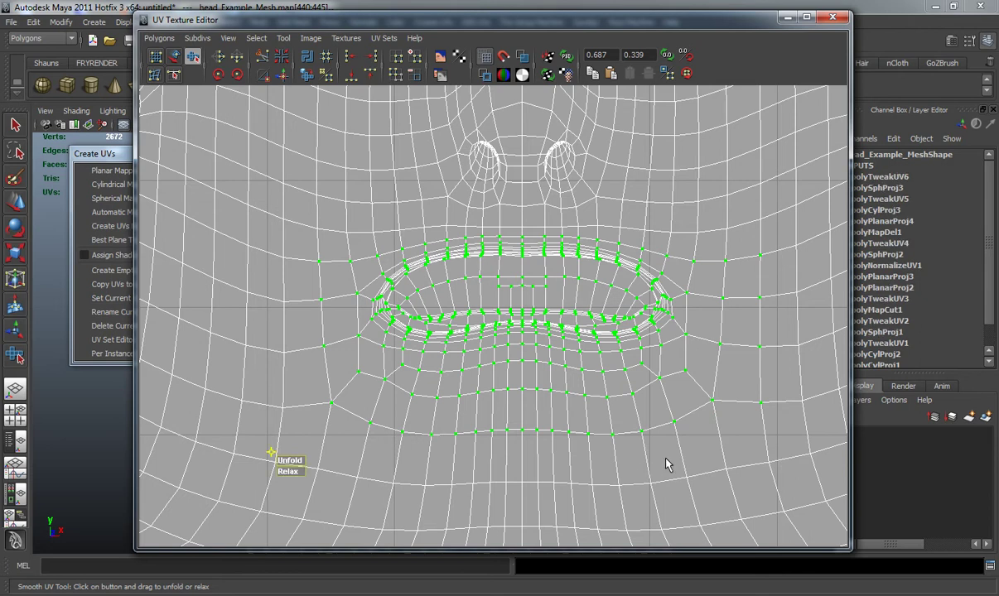
pyautogui.click(592, 406)
# Select all of the head's UVs and scale the layout up uniformly beyond the 0 to 1 UV space
pyautogui.scroll(-8, 587, 400)
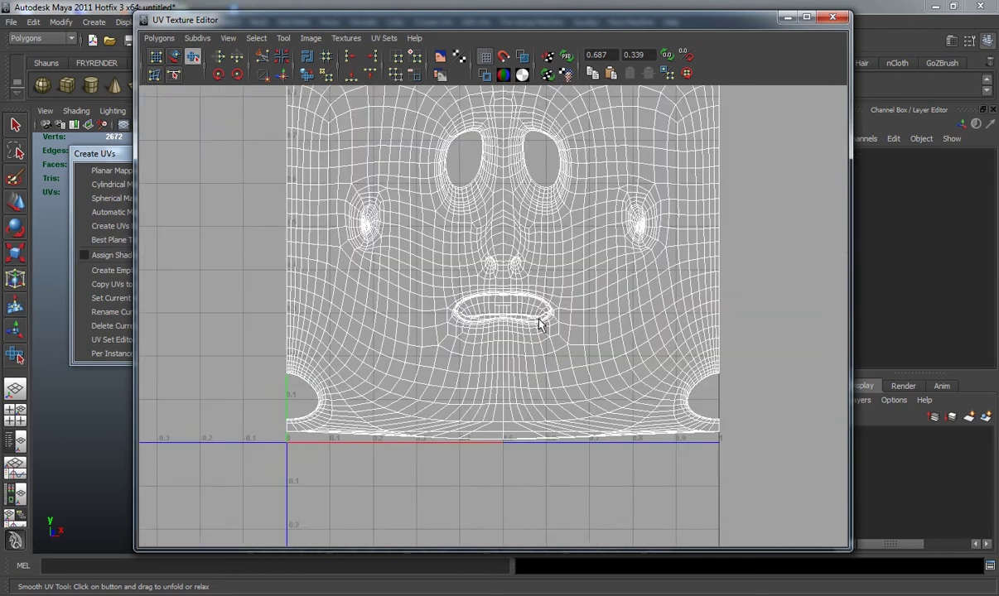
pyautogui.keyDown('alt'); pyautogui.moveTo(539, 323); pyautogui.dragTo(545, 369, button='middle'); pyautogui.keyUp('alt')
pyautogui.click(192, 57)
pyautogui.keyDown('alt'); pyautogui.moveTo(463, 187); pyautogui.dragTo(491, 278, button='middle'); pyautogui.keyUp('alt')
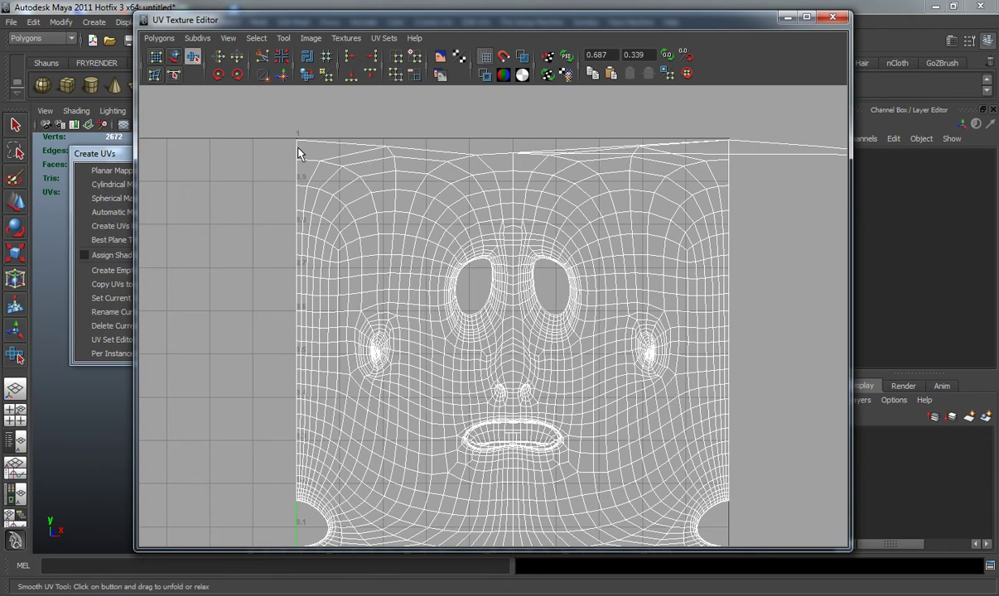
pyautogui.scroll(2, 451, 265)
pyautogui.scroll(-5, 448, 290)
pyautogui.moveTo(437, 281); pyautogui.dragTo(452, 287)
pyautogui.keyDown('ctrl'); pyautogui.moveTo(431, 282); pyautogui.dragTo(483, 265, button='right'); pyautogui.keyUp('ctrl')
pyautogui.scroll(2, 490, 356)
pyautogui.press('w')
pyautogui.scroll(-3, 513, 381)
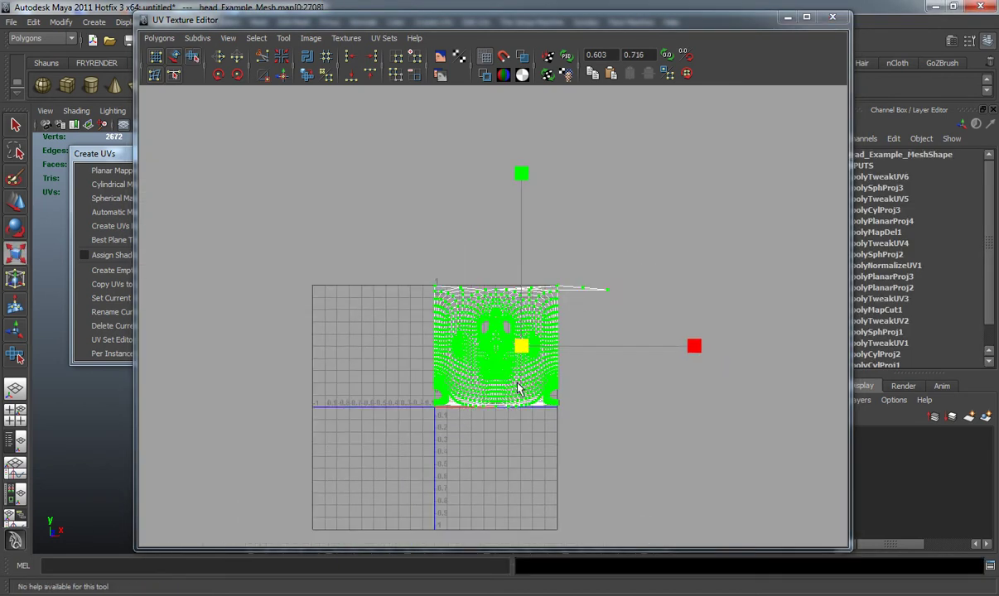
pyautogui.moveTo(525, 345); pyautogui.dragTo(856, 380)
pyautogui.moveTo(525, 345); pyautogui.dragTo(715, 366)
pyautogui.keyDown('alt'); pyautogui.moveTo(717, 372); pyautogui.dragTo(546, 370, button='right'); pyautogui.keyUp('alt')
# Unfold the head's entire UV layout with the Smooth UV Tool and inspect the face area
pyautogui.click(192, 55)
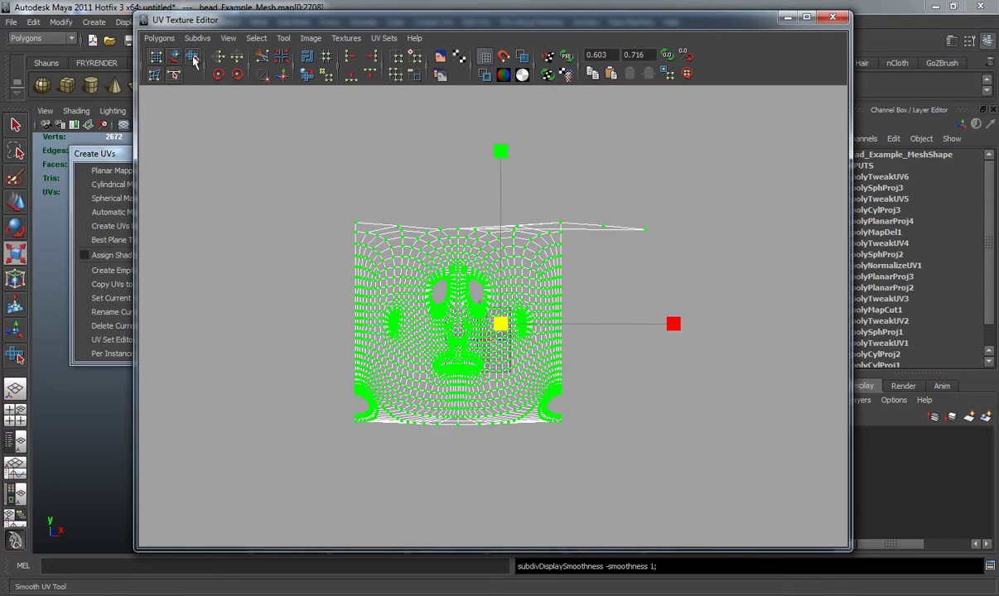
pyautogui.moveTo(339, 427); pyautogui.dragTo(828, 431)
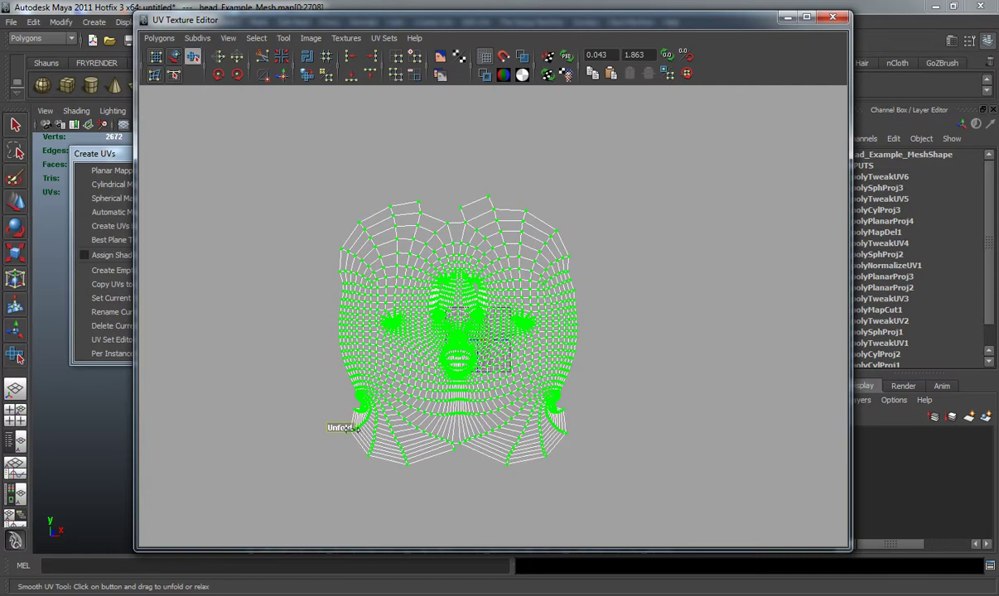
pyautogui.moveTo(336, 427); pyautogui.dragTo(641, 390)
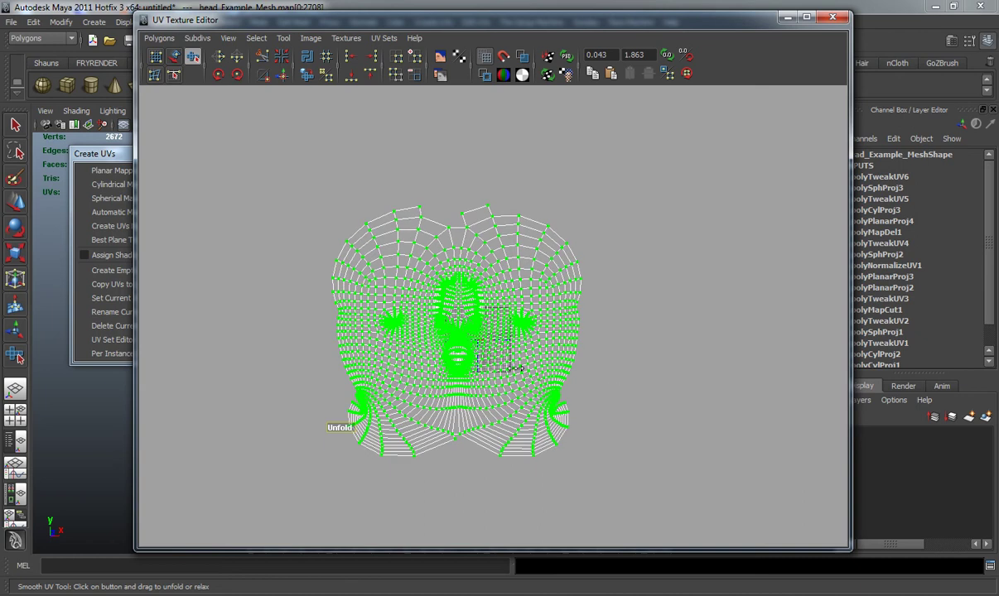
pyautogui.click(492, 350)
pyautogui.scroll(7, 467, 328)
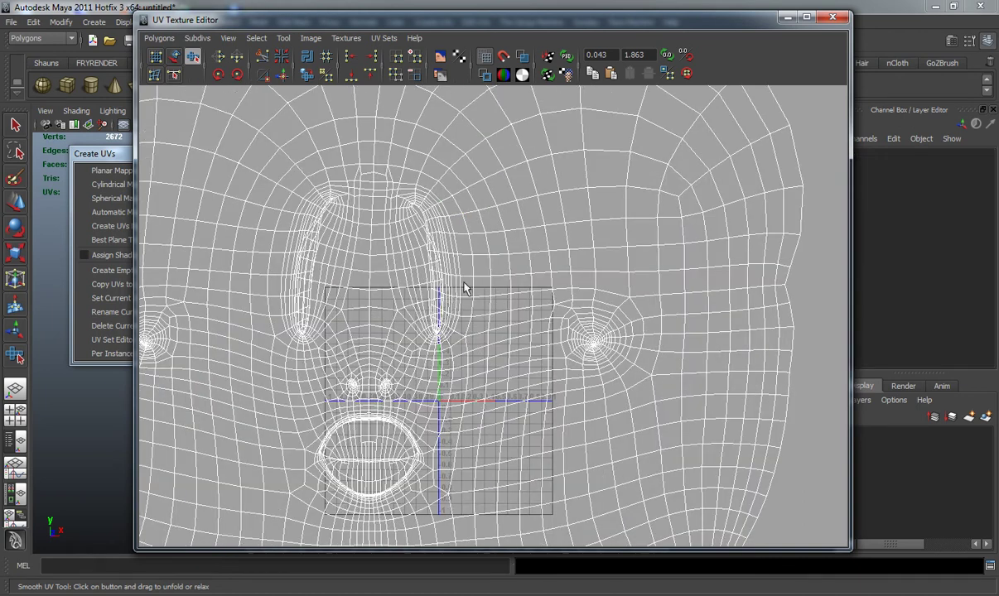
pyautogui.scroll(-3, 455, 292)
pyautogui.scroll(-2, 443, 311)
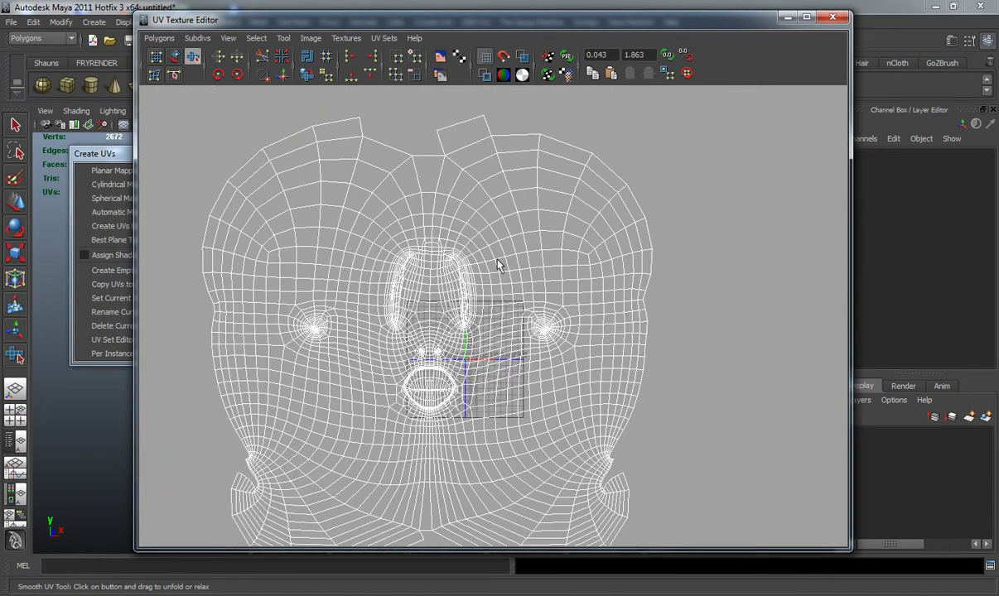
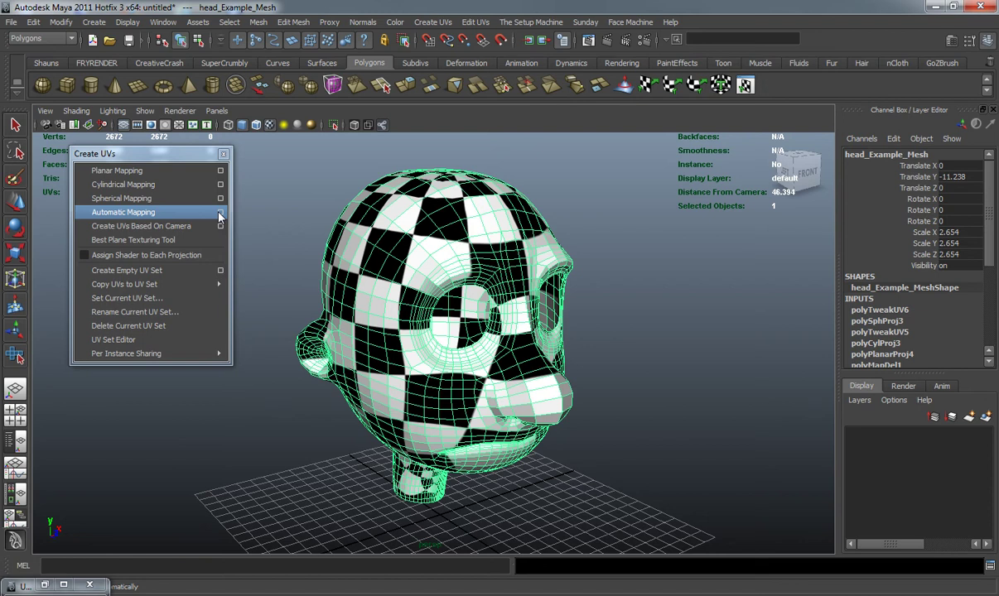
# Apply Automatic Mapping to the head with 12 planes, optimized for fewer pieces
pyautogui.click(220, 215)
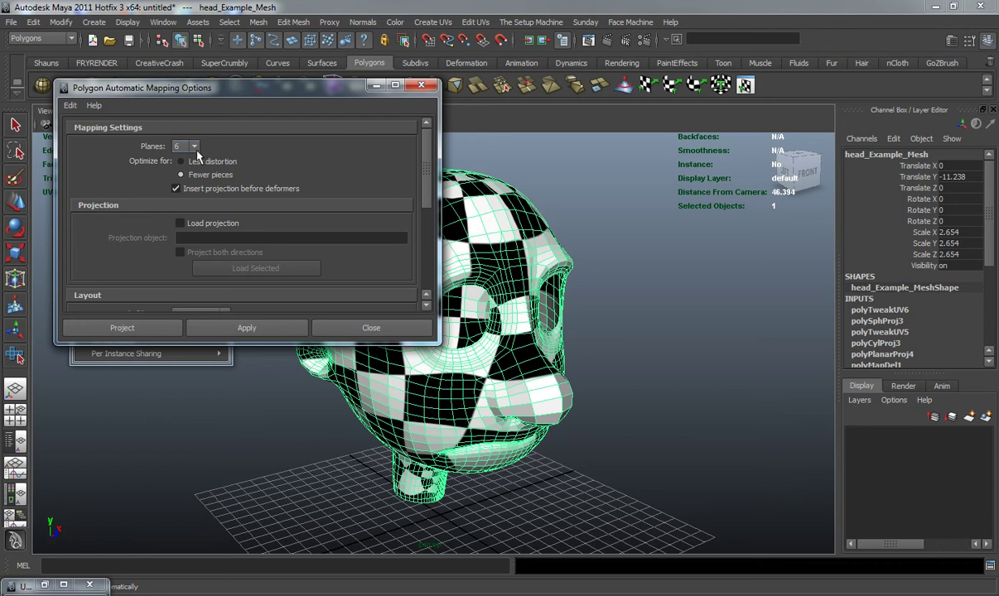
pyautogui.click(195, 149)
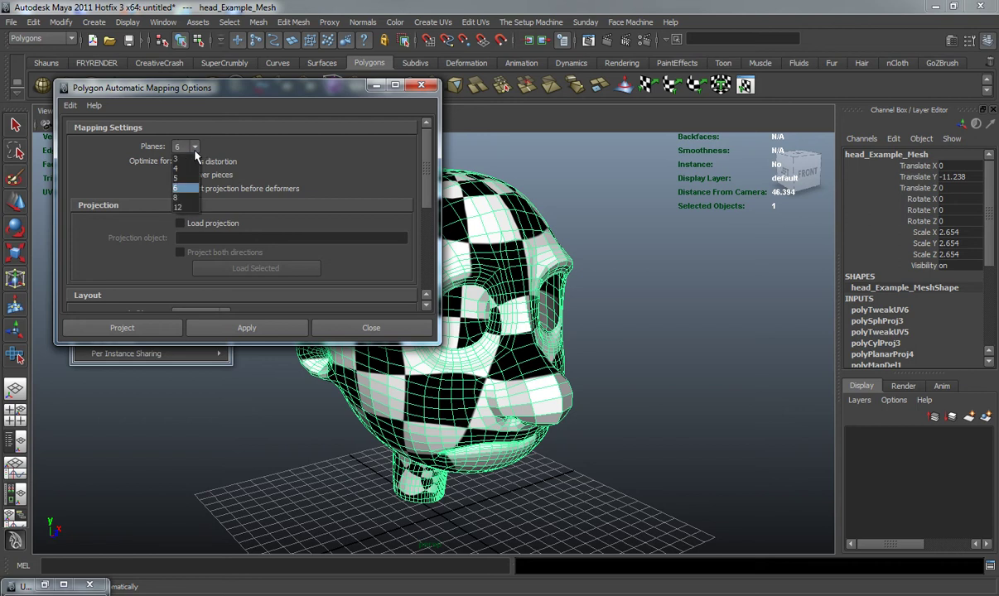
pyautogui.click(193, 208)
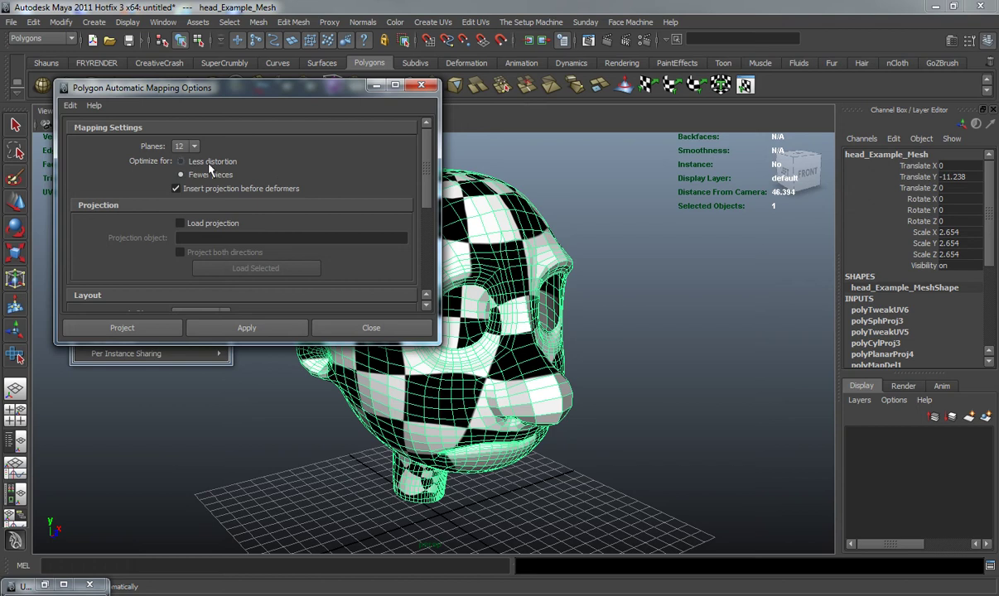
pyautogui.scroll(2, 456, 224)
pyautogui.keyDown('alt'); pyautogui.moveTo(456, 224); pyautogui.dragTo(546, 253, button='middle'); pyautogui.keyUp('alt')
pyautogui.keyDown('alt'); pyautogui.moveTo(546, 253); pyautogui.dragTo(539, 239); pyautogui.keyUp('alt')
pyautogui.rightClick(573, 251)
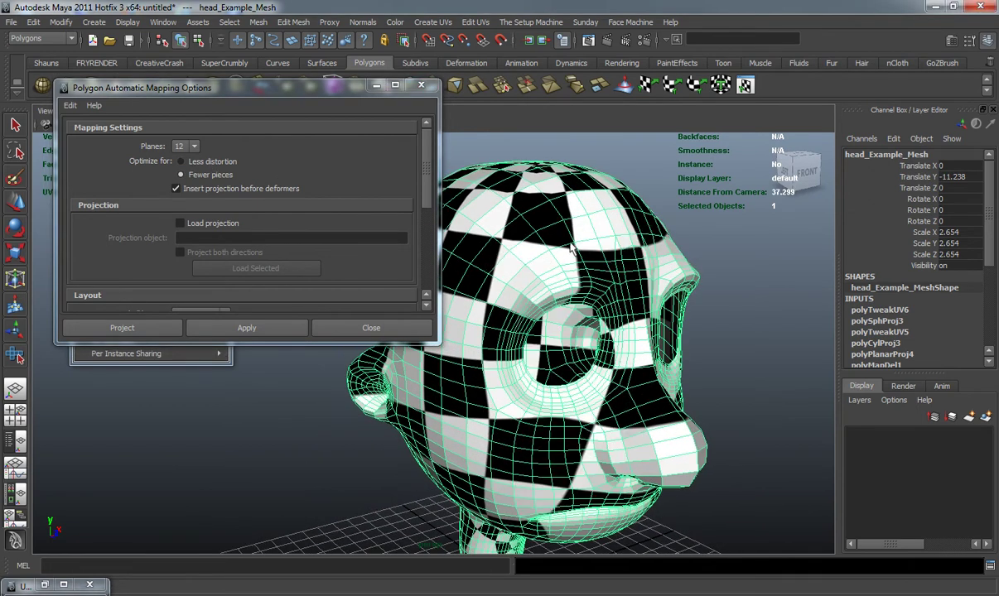
pyautogui.click(262, 328)
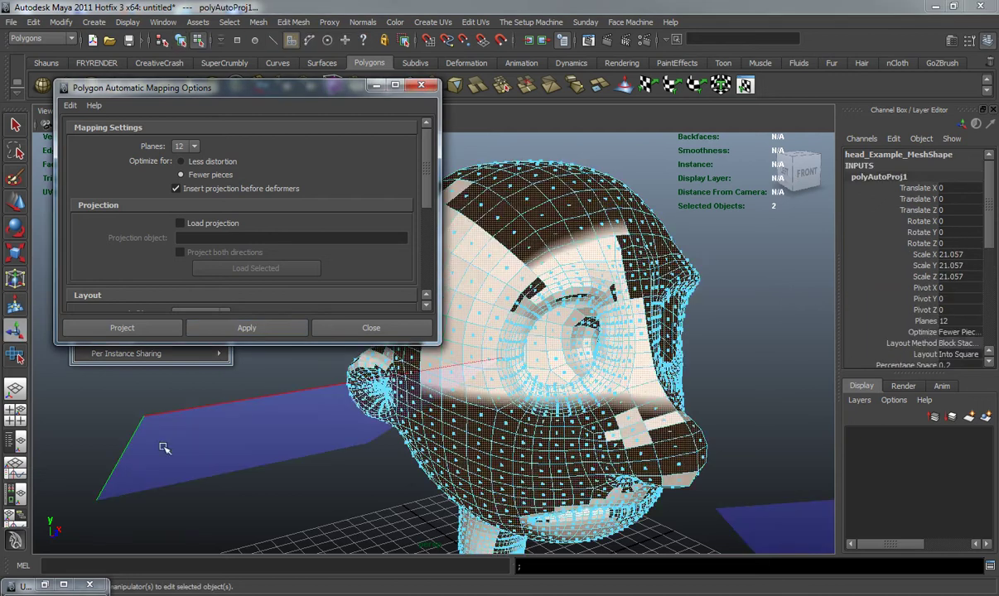
# Examine the head's automatic UV layout and its separate shells in the UV Texture Editor
pyautogui.click(46, 586)
pyautogui.scroll(5, 472, 378)
pyautogui.keyDown('alt'); pyautogui.moveTo(478, 380); pyautogui.dragTo(475, 292, button='middle'); pyautogui.keyUp('alt')
pyautogui.scroll(3, 479, 294)
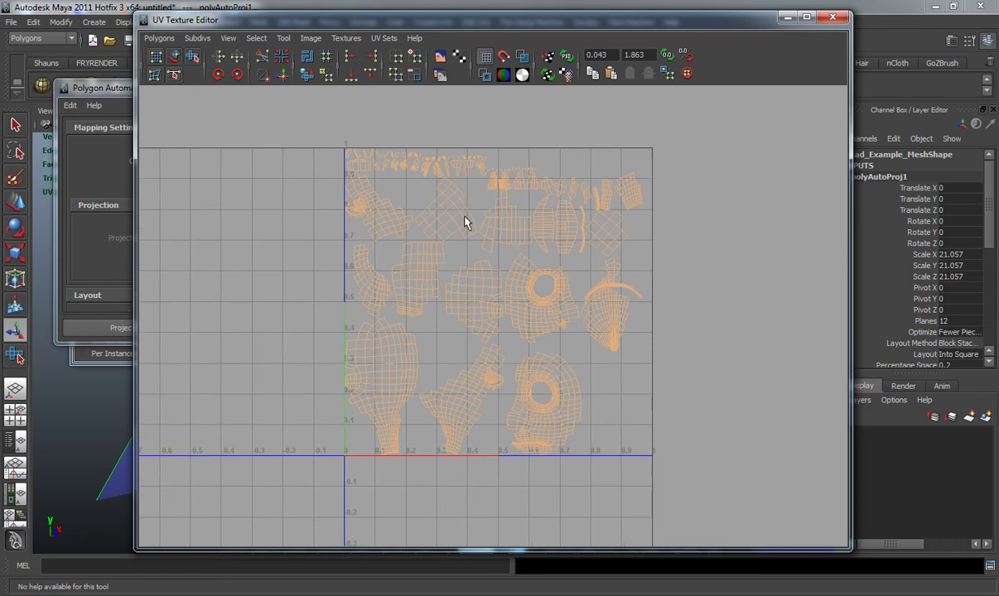
pyautogui.click(319, 279)
pyautogui.scroll(4, 374, 277)
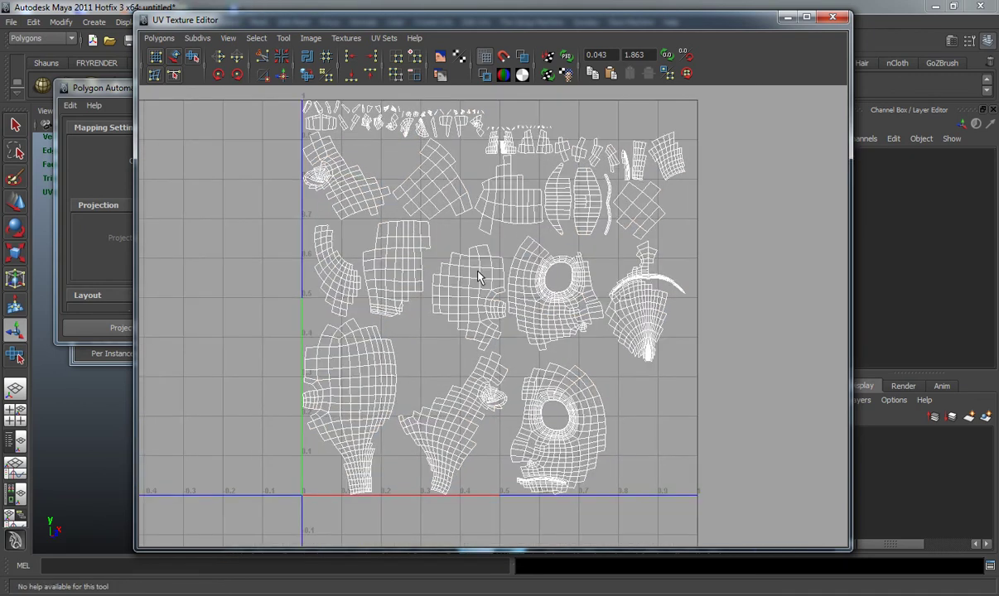
pyautogui.keyDown('alt'); pyautogui.moveTo(471, 264); pyautogui.dragTo(472, 276, button='middle'); pyautogui.keyUp('alt')
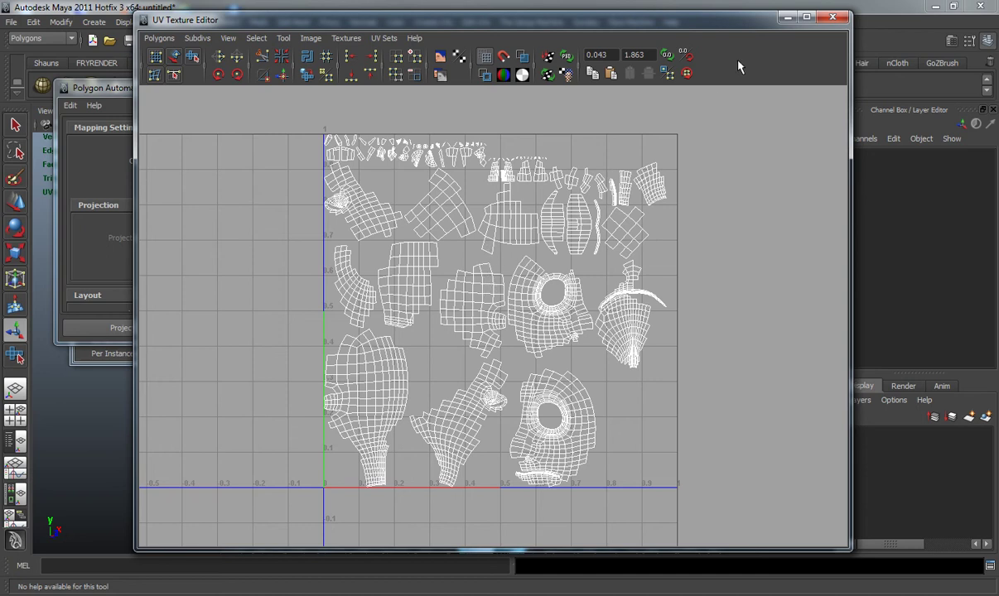
pyautogui.click(787, 18)
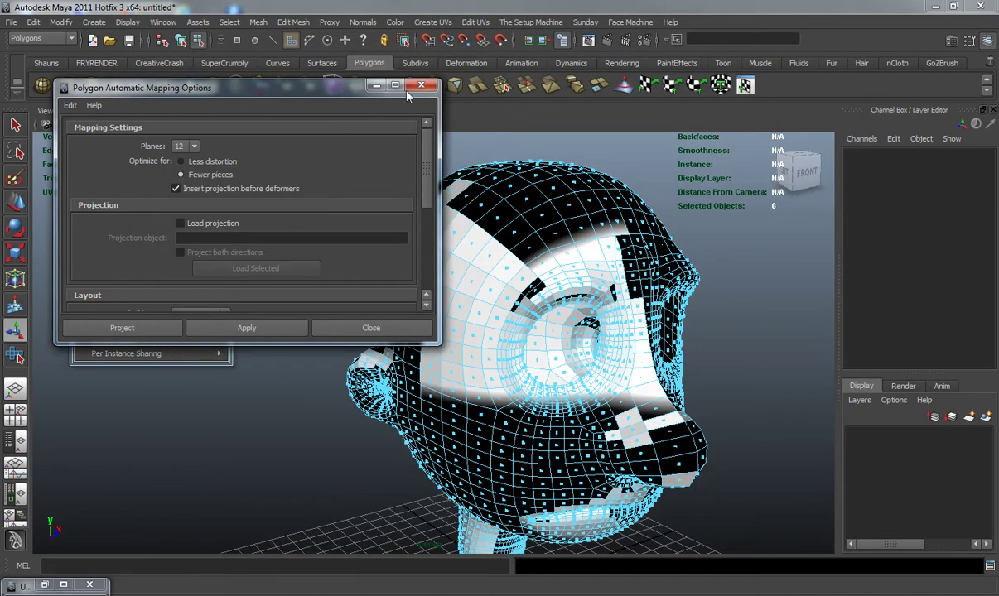
# Reselect the head in object mode and create its UVs based on the camera from a three-quarter view
pyautogui.click(420, 87)
pyautogui.keyDown('alt'); pyautogui.moveTo(414, 327); pyautogui.dragTo(406, 244); pyautogui.keyUp('alt')
pyautogui.press('F8')
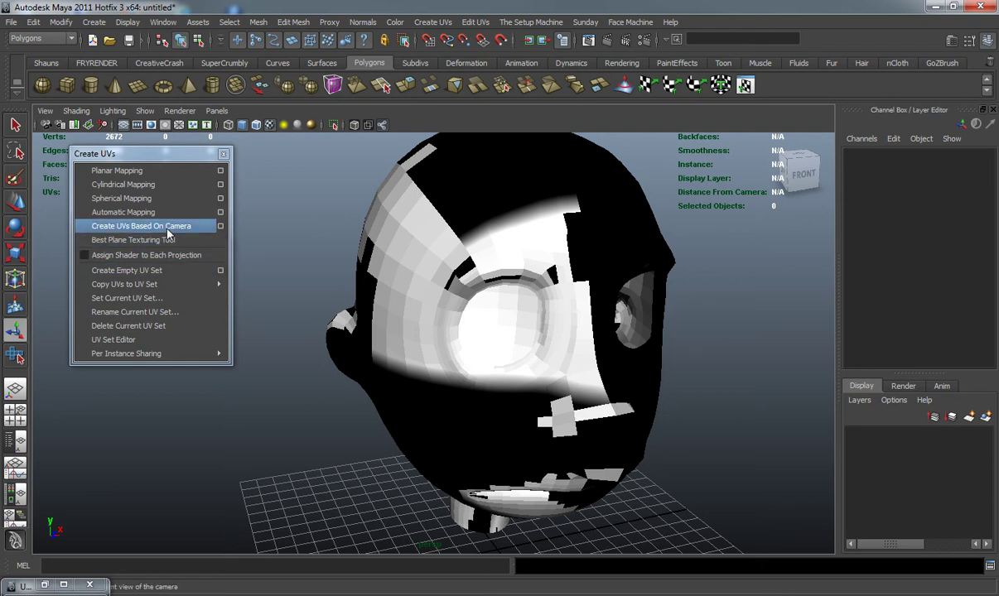
pyautogui.click(490, 250)
pyautogui.keyDown('alt'); pyautogui.moveTo(479, 321); pyautogui.dragTo(393, 308); pyautogui.keyUp('alt')
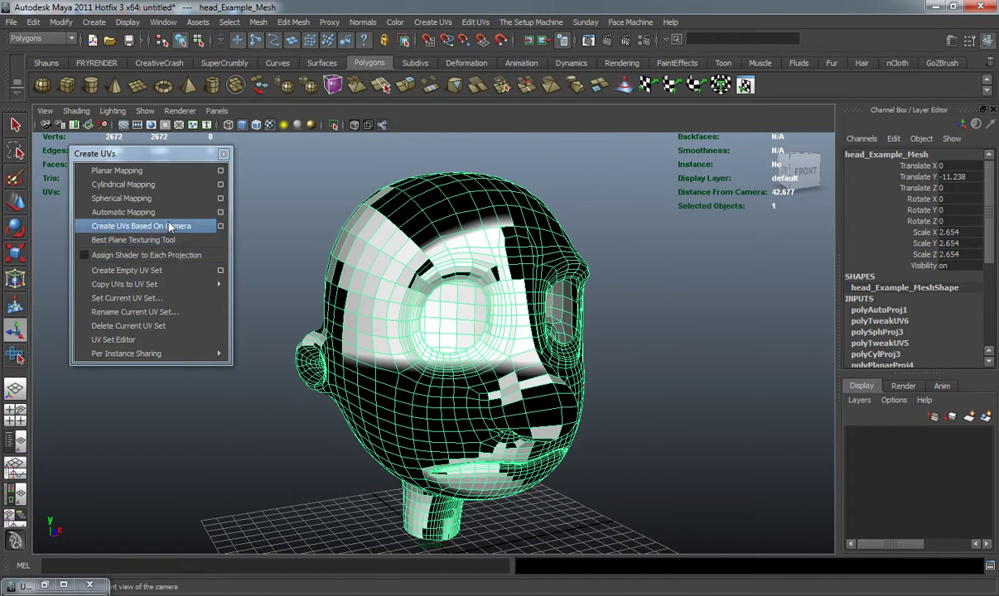
pyautogui.click(159, 225)
# Inspect the camera-based UV layout in the UV Texture Editor and the checker on the head
pyautogui.click(44, 583)
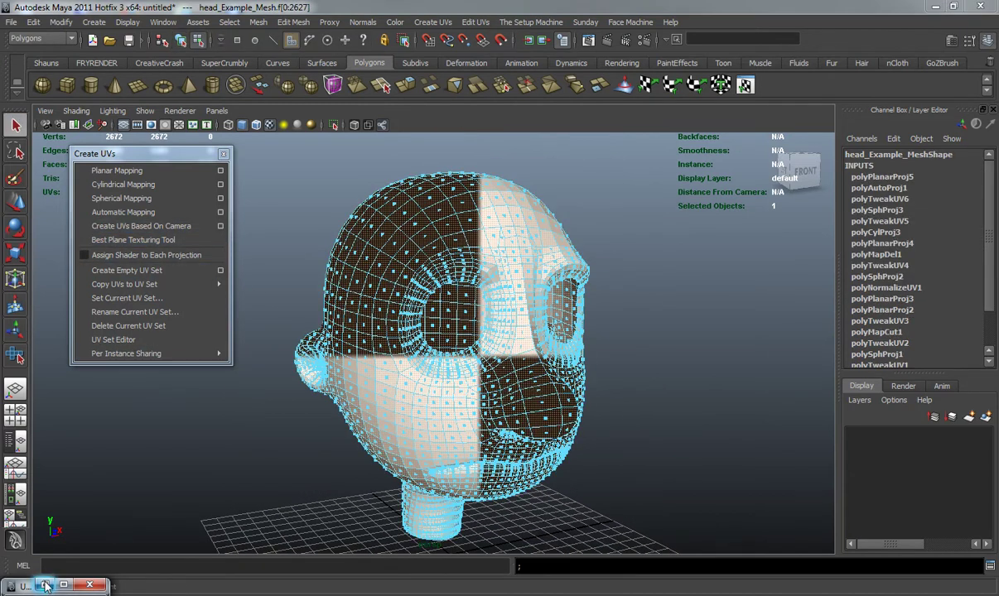
pyautogui.click(46, 585)
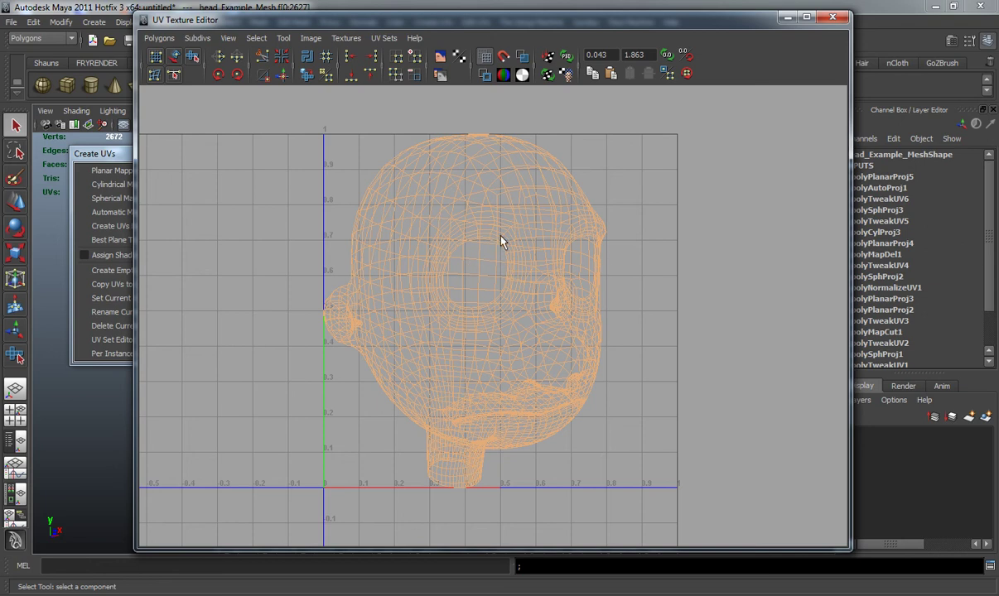
pyautogui.click(662, 269)
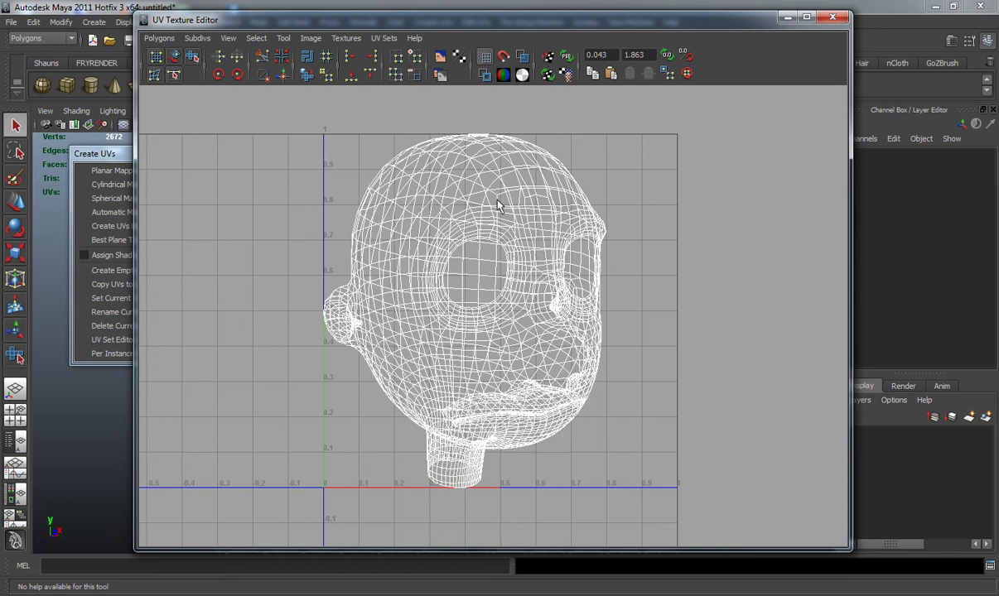
pyautogui.click(786, 17)
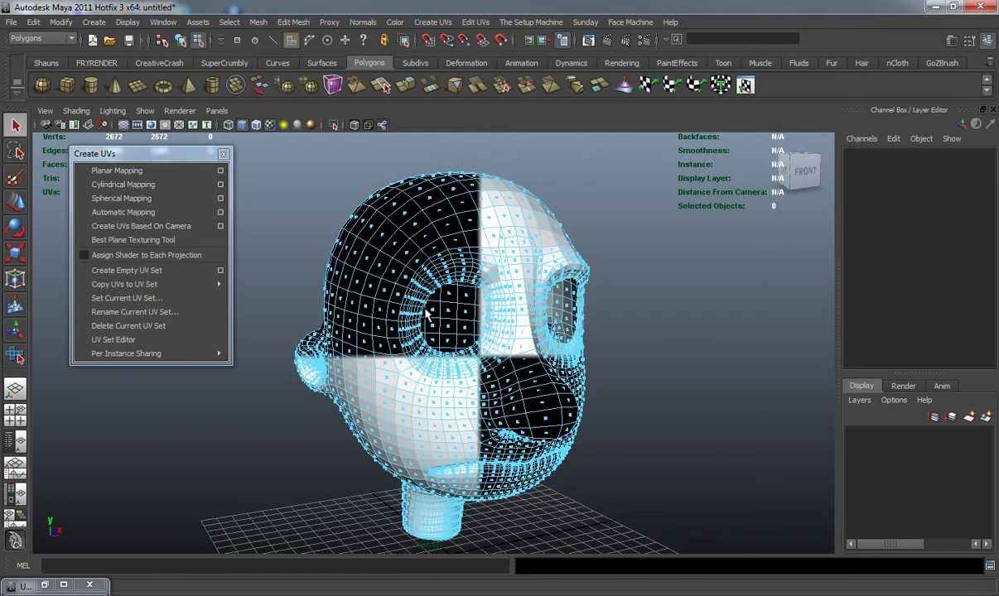
pyautogui.keyDown('alt'); pyautogui.moveTo(359, 310); pyautogui.dragTo(340, 318); pyautogui.keyUp('alt')
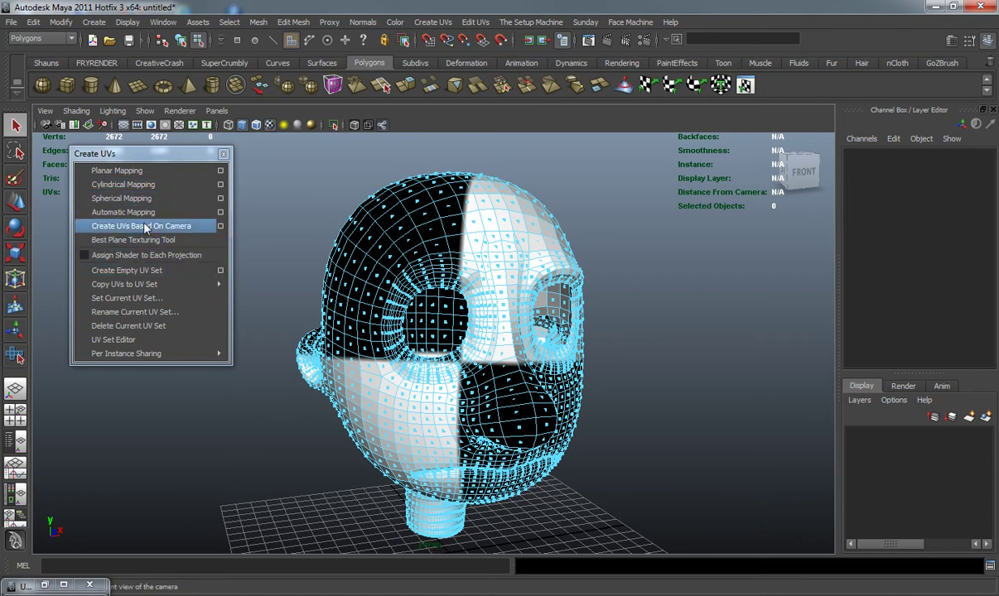
pyautogui.keyDown('alt'); pyautogui.moveTo(375, 251); pyautogui.dragTo(467, 256); pyautogui.keyUp('alt')
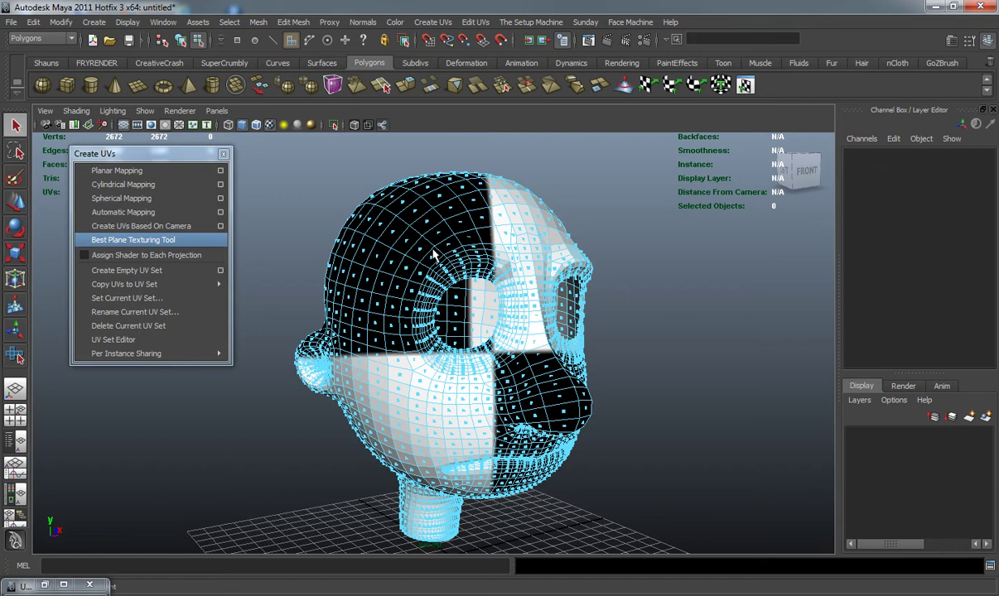
# Reselect the head in object mode and float the UV editing commands beside it in place of the UV creation list
pyautogui.click(222, 154)
pyautogui.keyDown('alt'); pyautogui.moveTo(453, 206); pyautogui.dragTo(436, 207); pyautogui.keyUp('alt')
pyautogui.moveTo(437, 207); pyautogui.dragTo(456, 197, button='right')
pyautogui.click(409, 216)
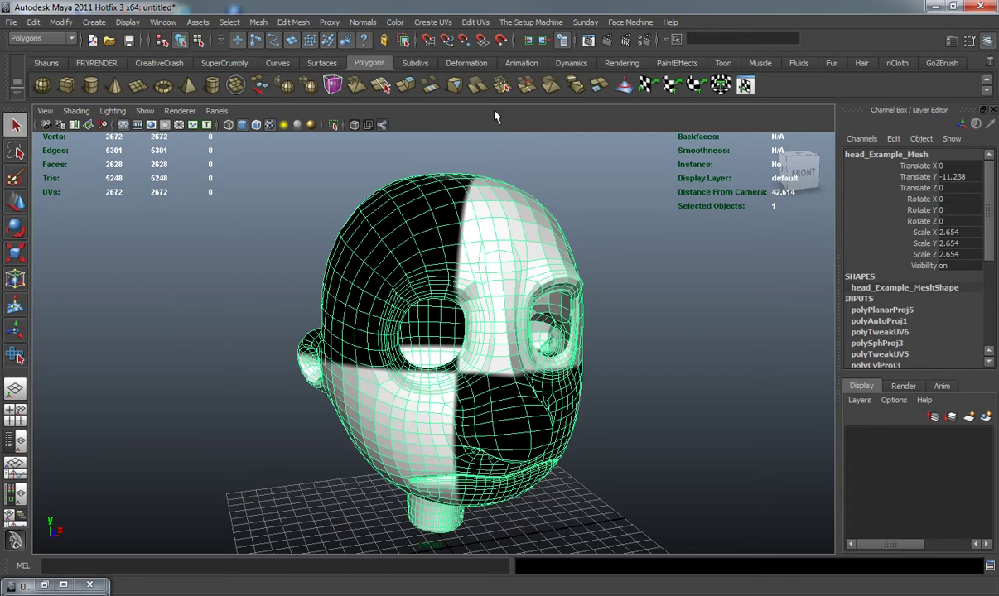
pyautogui.click(475, 23)
pyautogui.click(473, 34)
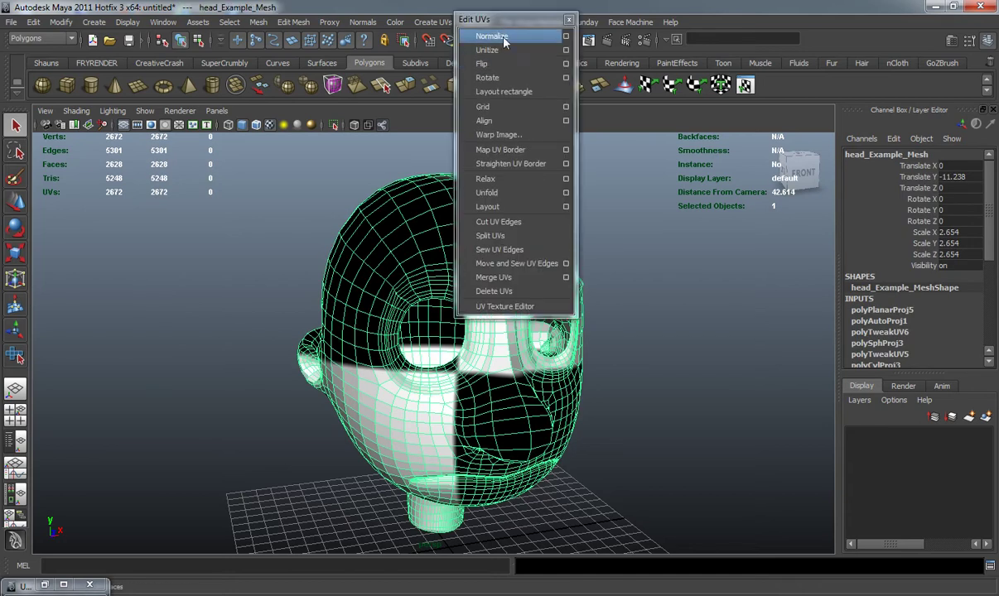
pyautogui.moveTo(480, 28); pyautogui.dragTo(157, 132)
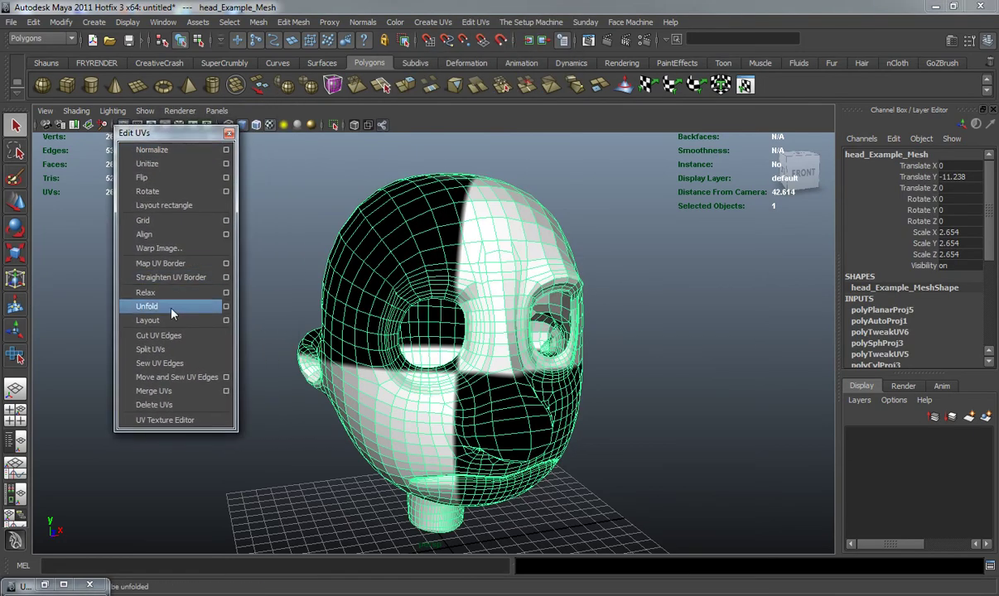
# Open the UV Texture Editor, clear the floating Edit UVs list away and float the editor's own polygon UV commands instead
pyautogui.click(745, 85)
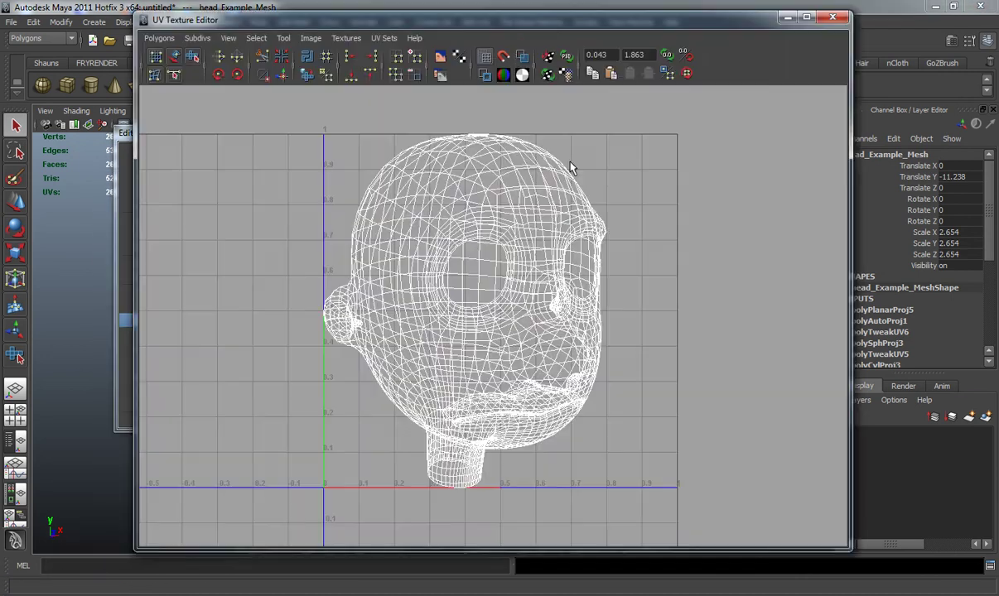
pyautogui.click(159, 38)
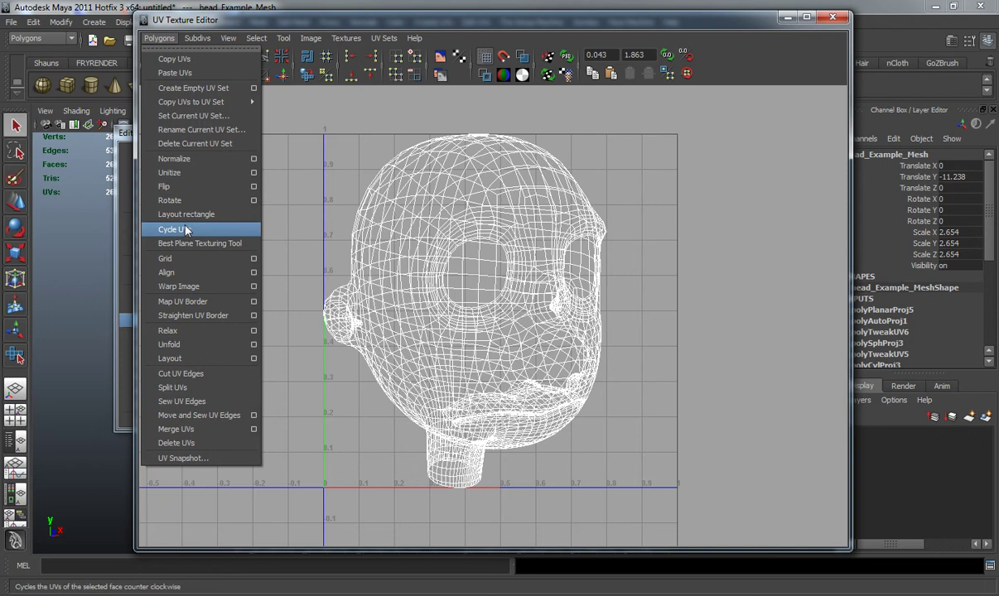
pyautogui.click(783, 18)
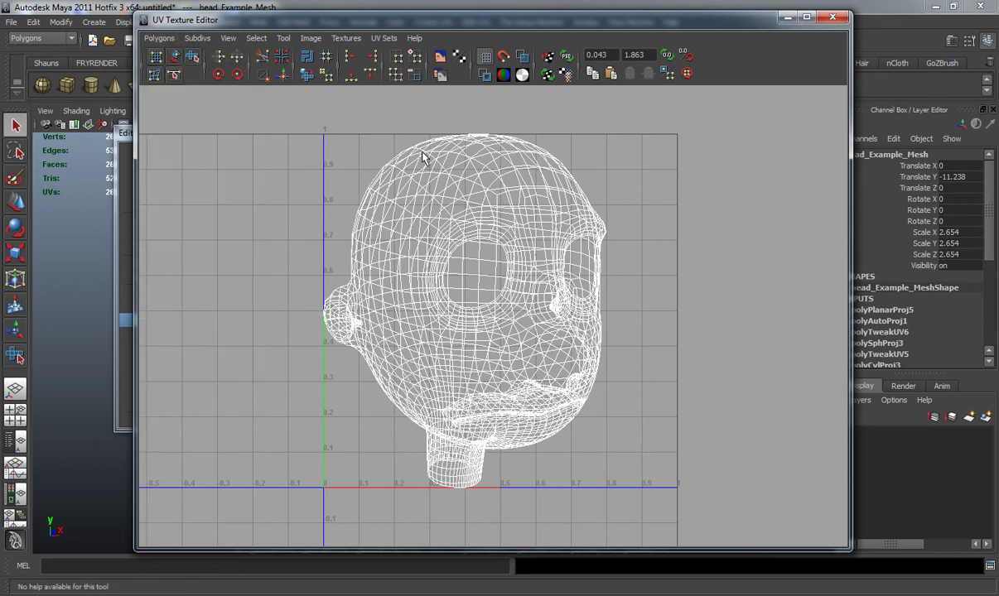
pyautogui.moveTo(537, 22); pyautogui.dragTo(651, 11)
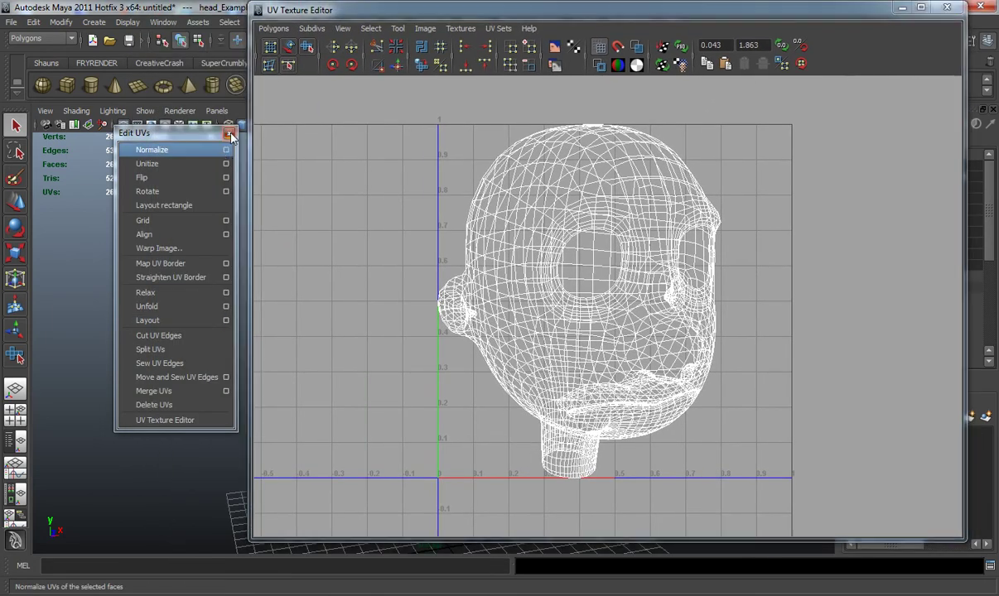
pyautogui.click(230, 134)
pyautogui.click(267, 29)
pyautogui.click(269, 36)
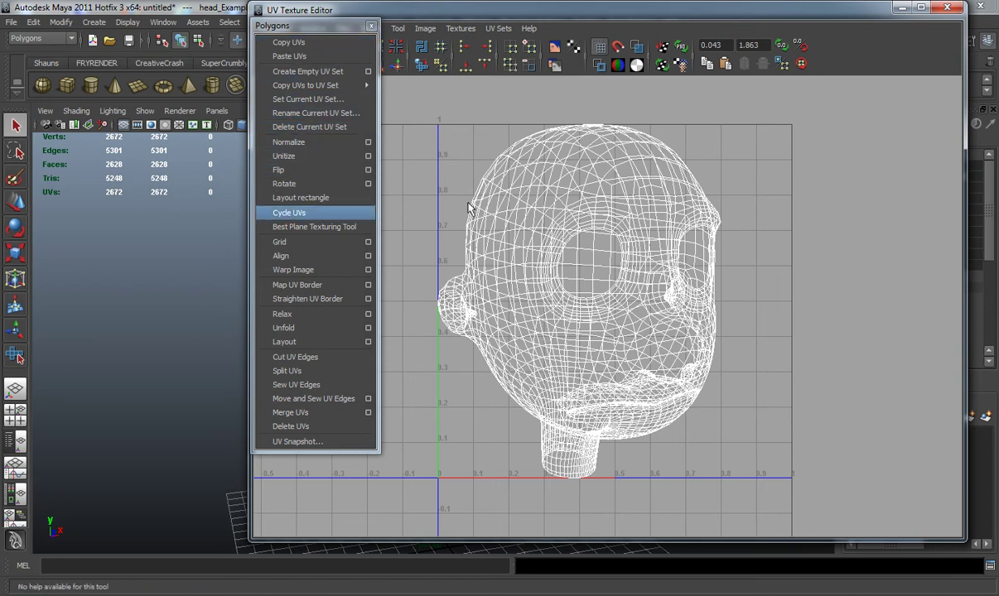
# Select all of the head's UVs and normalize them to fill the 0 to 1 UV space
pyautogui.moveTo(561, 164); pyautogui.dragTo(563, 134, button='right')
pyautogui.moveTo(496, 141); pyautogui.dragTo(617, 206)
pyautogui.moveTo(547, 178); pyautogui.dragTo(586, 164, button='right')
pyautogui.moveTo(488, 133); pyautogui.dragTo(635, 226)
pyautogui.keyDown('ctrl'); pyautogui.moveTo(557, 183); pyautogui.dragTo(607, 164, button='right'); pyautogui.keyUp('ctrl')
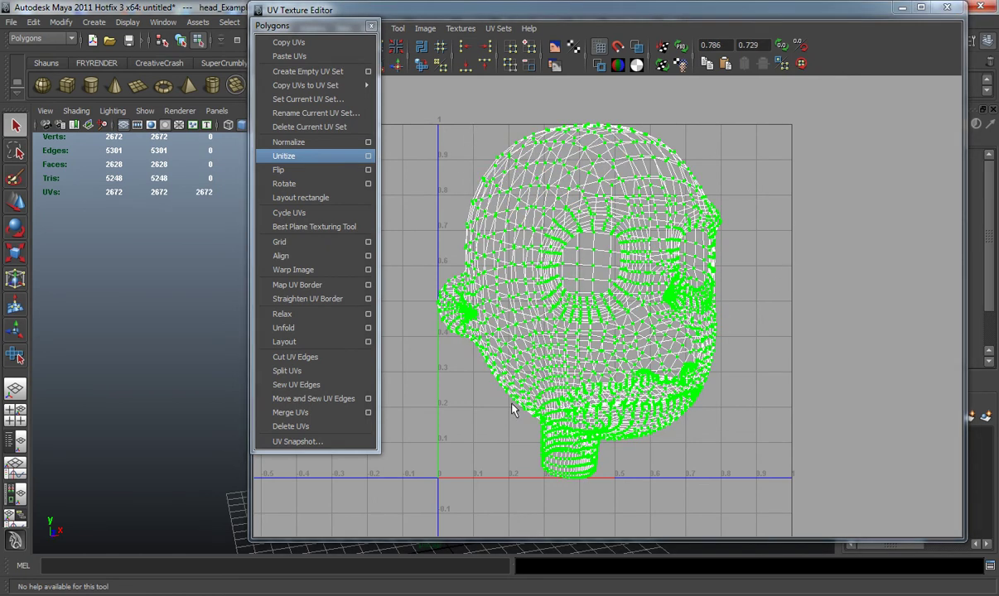
pyautogui.click(290, 141)
pyautogui.click(439, 156)
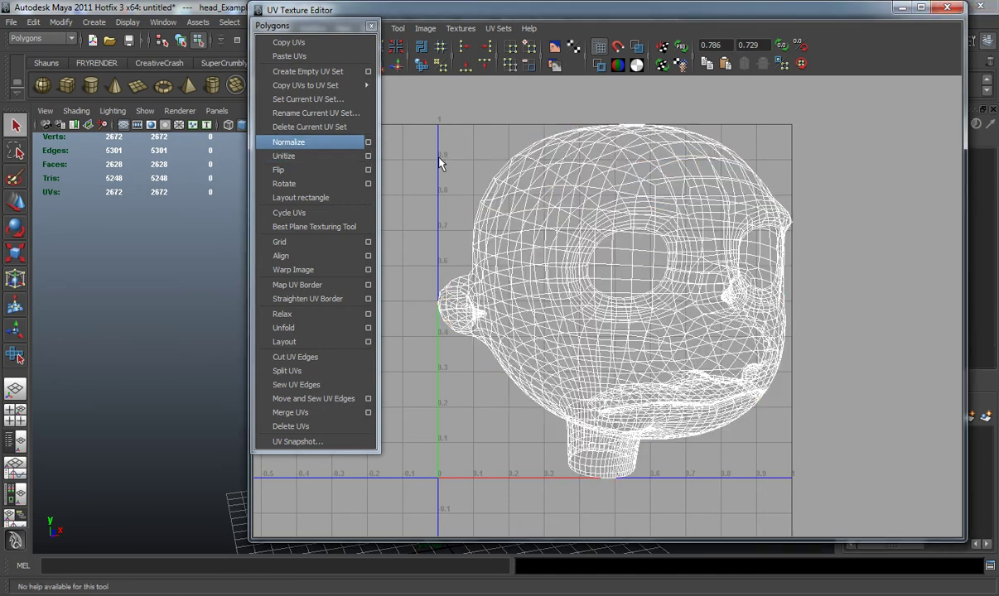
pyautogui.moveTo(497, 164); pyautogui.dragTo(537, 158, button='right')
pyautogui.moveTo(490, 151); pyautogui.dragTo(580, 229)
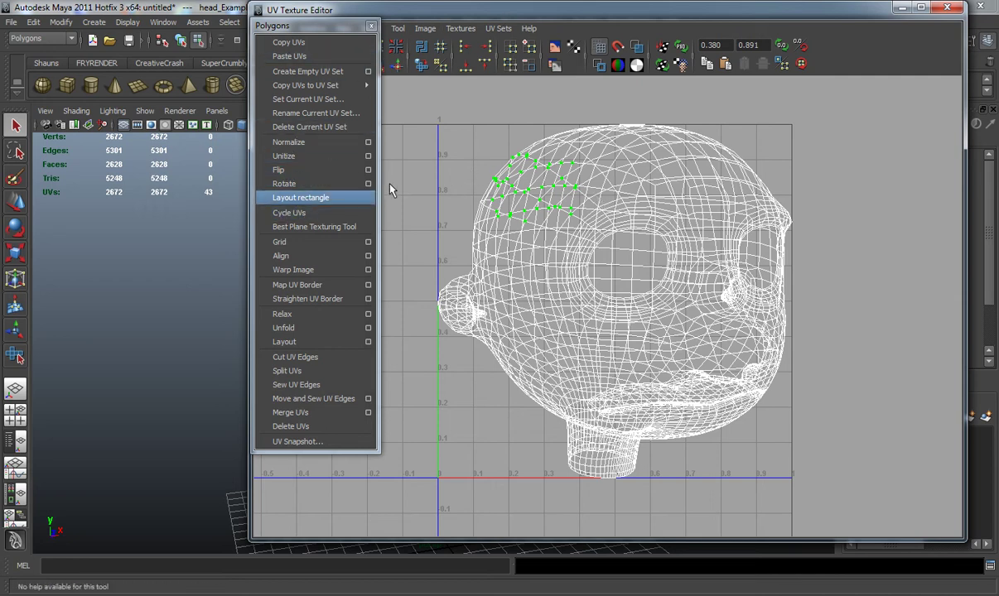
pyautogui.moveTo(521, 165); pyautogui.dragTo(553, 158, button='right')
pyautogui.click(457, 127)
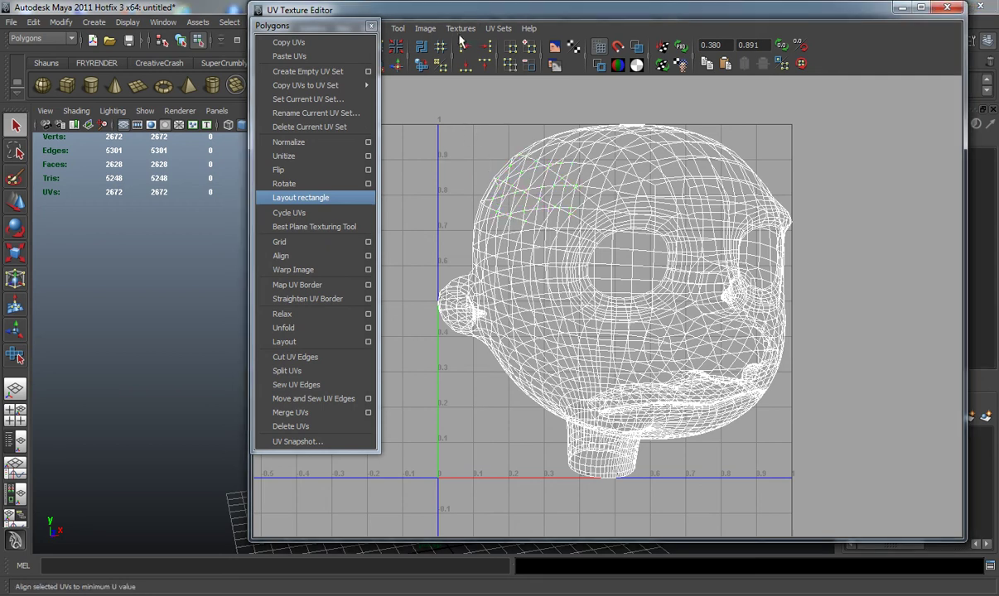
# Turn on Shade UVs and move the UV Texture Editor aside to uncover the head in the viewport
pyautogui.click(428, 29)
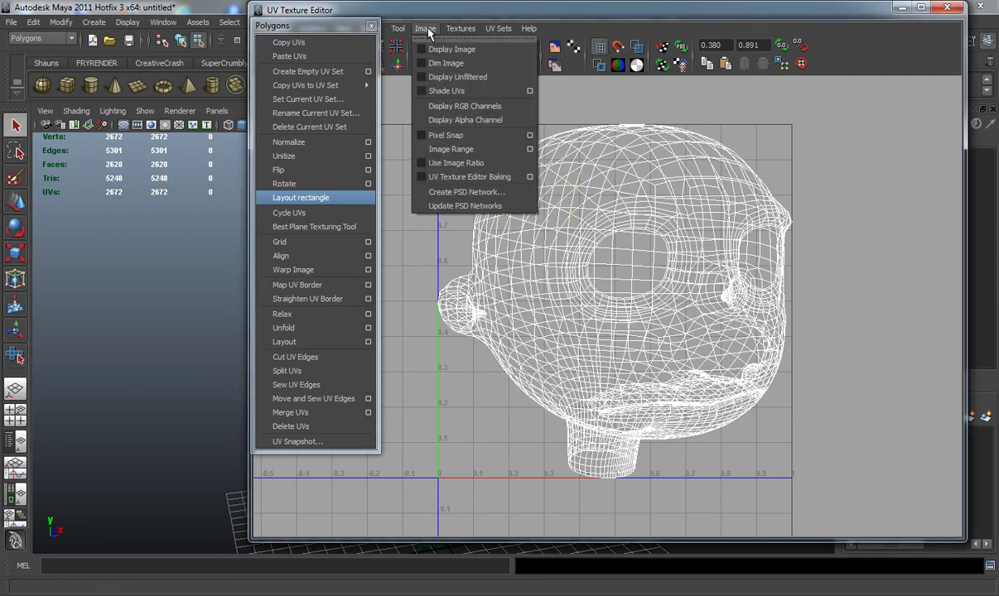
pyautogui.click(445, 91)
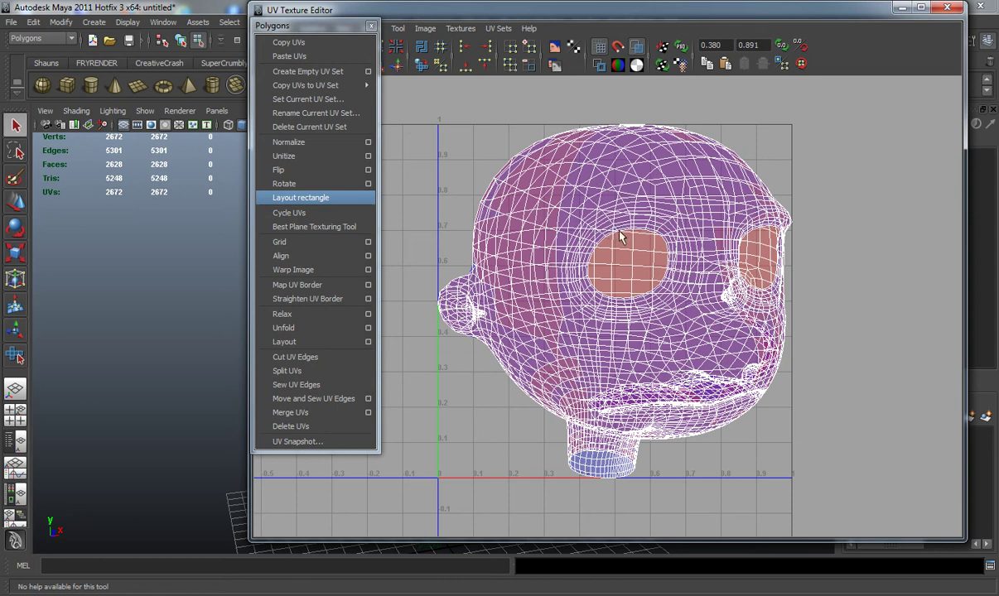
pyautogui.moveTo(736, 11); pyautogui.dragTo(662, 396)
pyautogui.rightClick(476, 244)
pyautogui.scroll(-5, 490, 268)
pyautogui.keyDown('alt'); pyautogui.moveTo(491, 268); pyautogui.dragTo(563, 134, button='middle'); pyautogui.keyUp('alt')
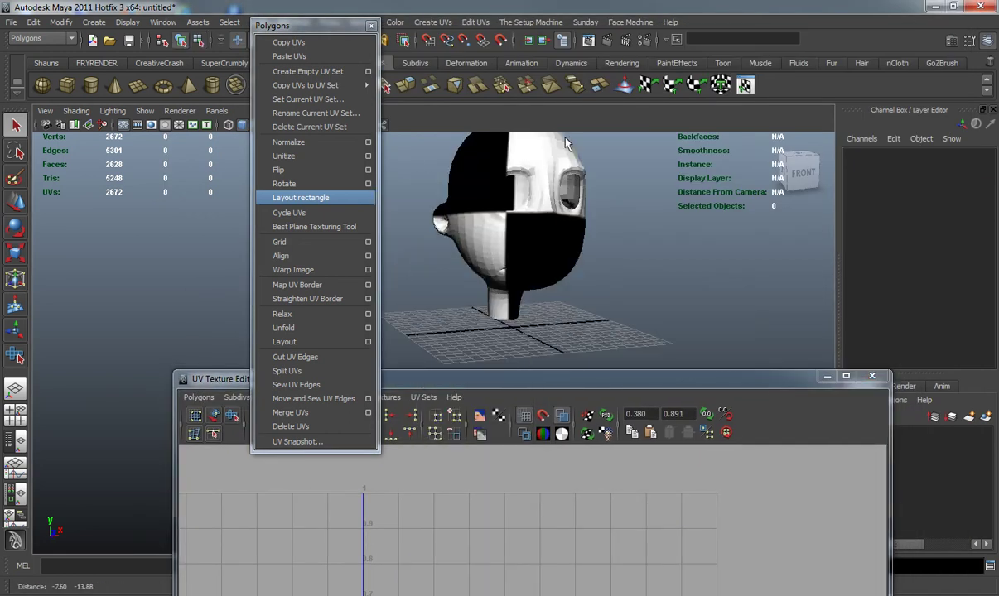
# Apply Spherical Mapping to the head and widen the projection sweep to 360 horizontally and 180 vertically
pyautogui.click(543, 182)
pyautogui.click(433, 23)
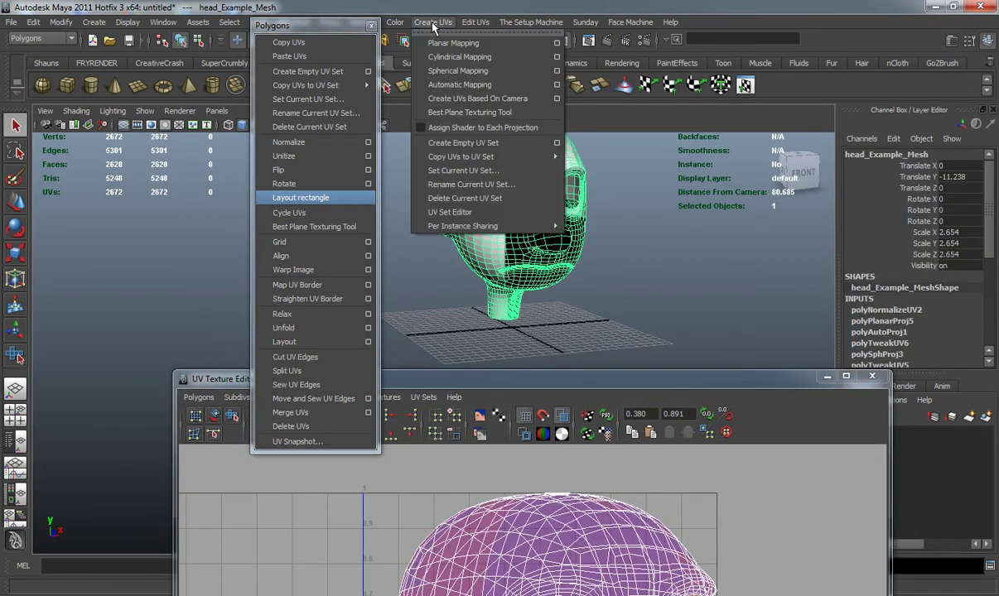
pyautogui.click(448, 75)
pyautogui.keyDown('alt'); pyautogui.moveTo(487, 188); pyautogui.dragTo(394, 207); pyautogui.keyUp('alt')
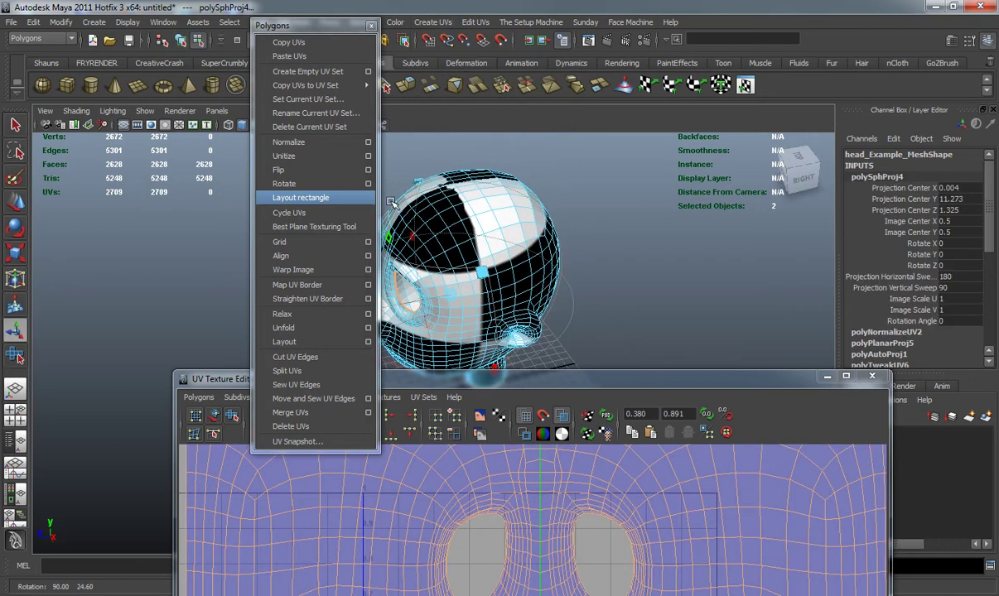
pyautogui.keyDown('alt'); pyautogui.moveTo(412, 290); pyautogui.dragTo(476, 207); pyautogui.keyUp('alt')
pyautogui.keyDown('alt'); pyautogui.moveTo(515, 213); pyautogui.dragTo(588, 262, button='middle'); pyautogui.keyUp('alt')
pyautogui.moveTo(409, 214); pyautogui.dragTo(588, 172)
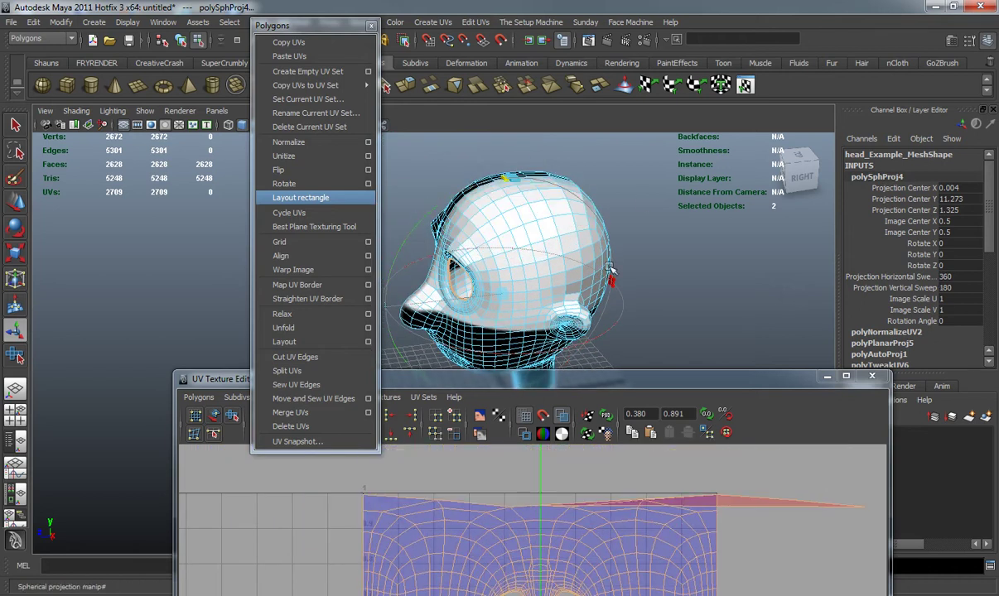
# Move the UV Texture Editor up into full view and select the UVs around the mouth
pyautogui.moveTo(605, 381); pyautogui.dragTo(667, 46)
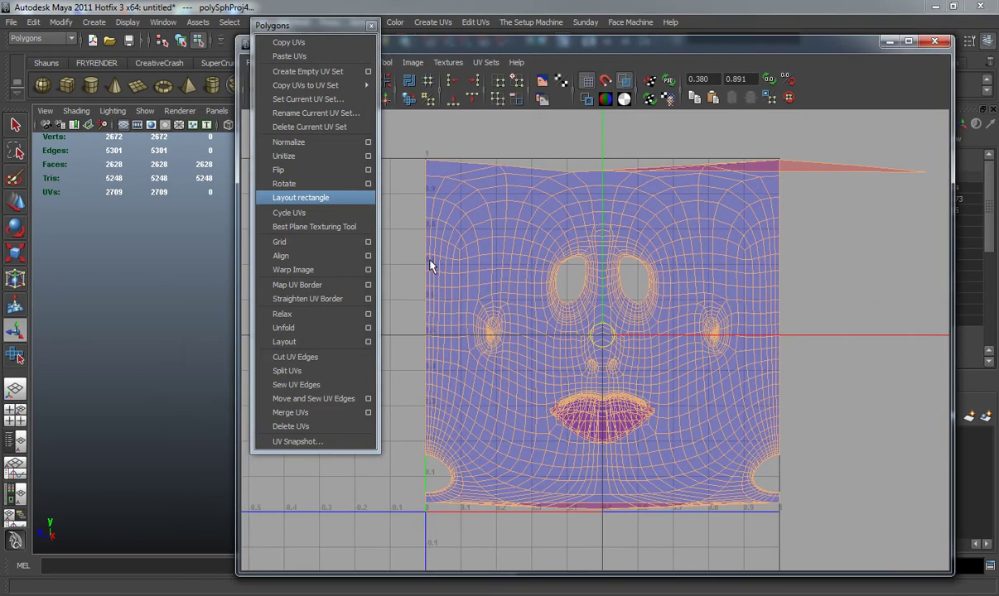
pyautogui.keyDown('alt'); pyautogui.moveTo(604, 423); pyautogui.dragTo(596, 305, button='middle'); pyautogui.keyUp('alt')
pyautogui.scroll(5, 591, 284)
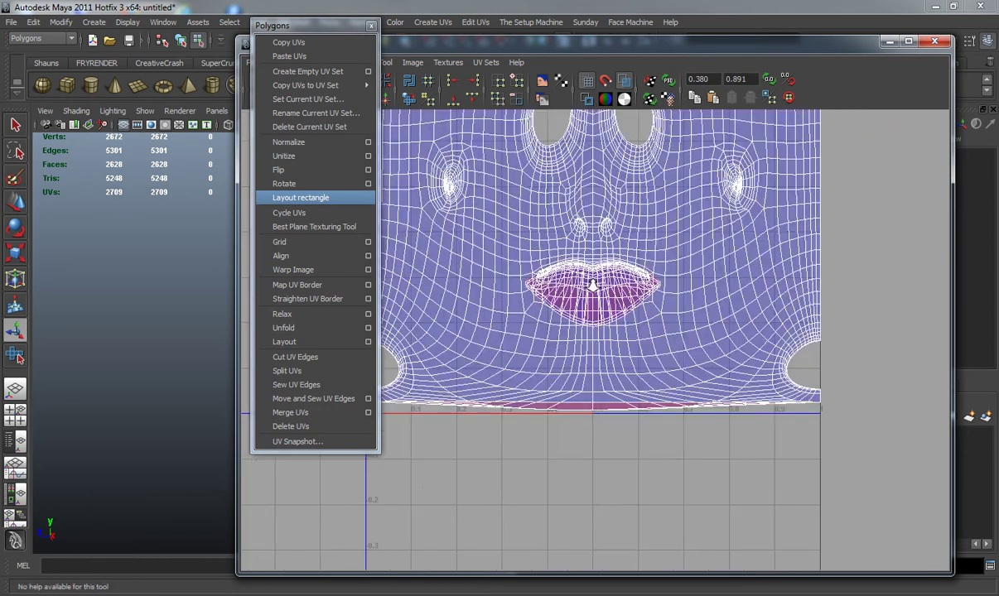
pyautogui.moveTo(573, 248); pyautogui.dragTo(516, 225, button='right')
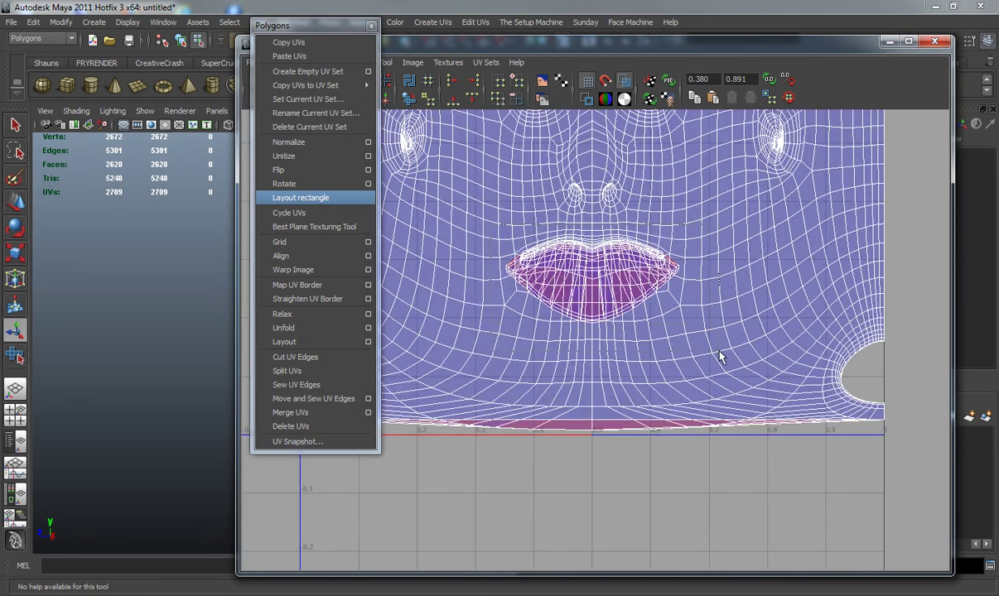
pyautogui.moveTo(719, 351); pyautogui.dragTo(721, 351)
pyautogui.moveTo(589, 271); pyautogui.dragTo(636, 265, button='right')
pyautogui.moveTo(481, 225); pyautogui.dragTo(737, 343)
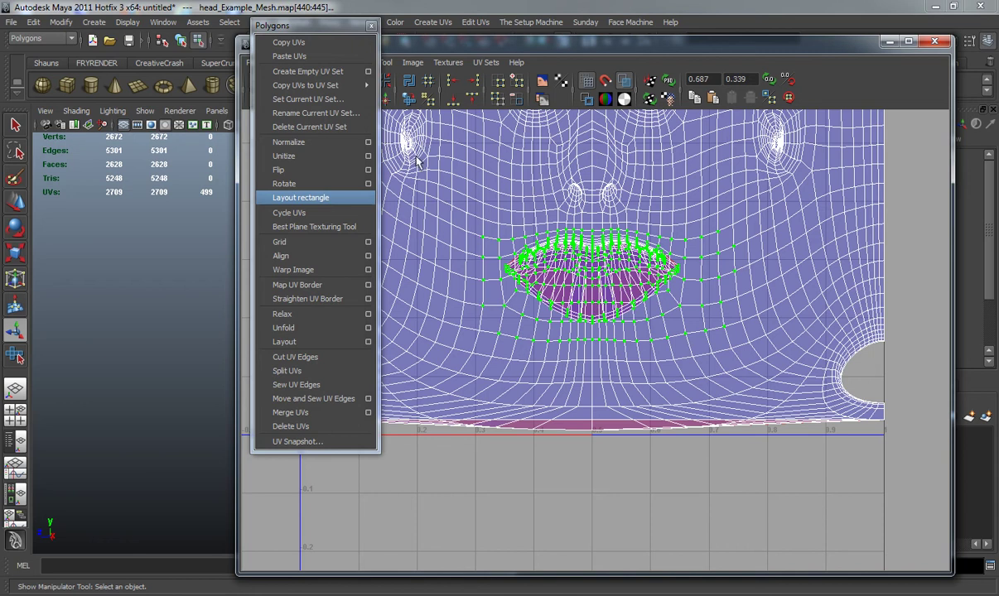
# Move the floating UV commands clear of the editor and unfold the selected mouth UVs with the Smooth UV Tool
pyautogui.moveTo(278, 26); pyautogui.dragTo(74, 61)
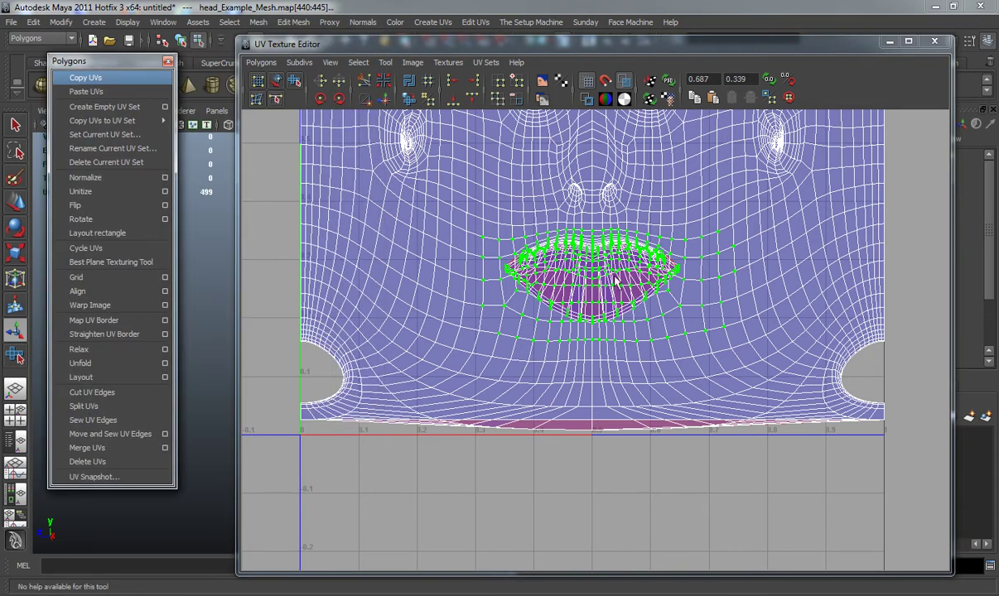
pyautogui.click(260, 101)
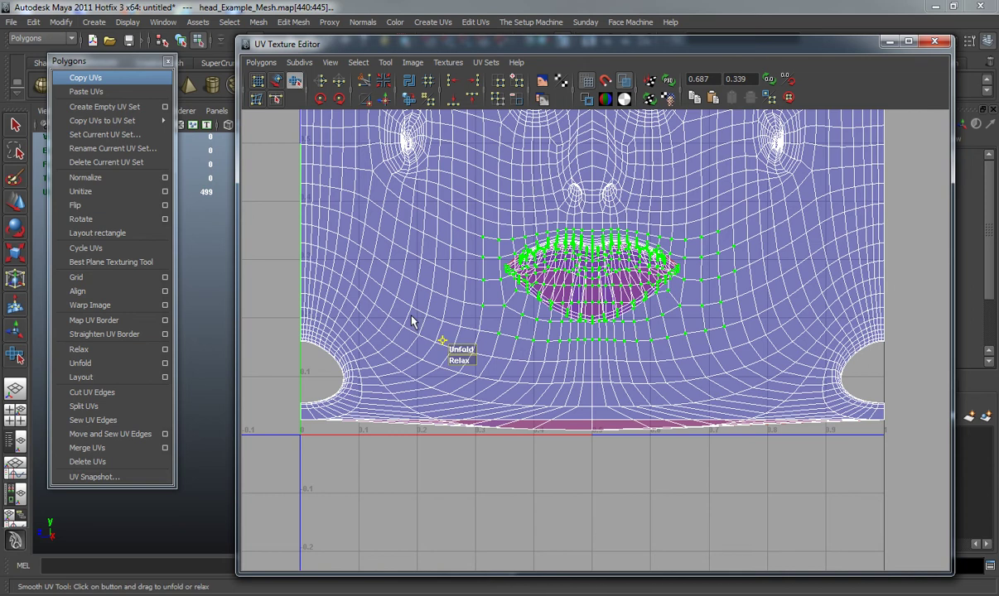
pyautogui.moveTo(460, 351); pyautogui.dragTo(650, 312)
pyautogui.click(633, 309)
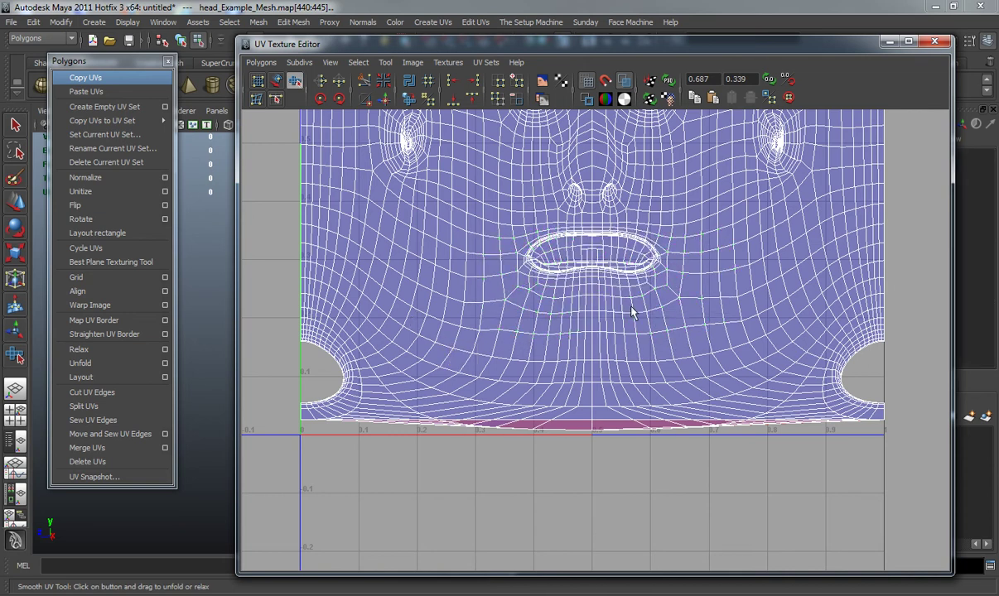
# Select the tight group of UVs at the centre of the lower lip and smooth them with the Smooth UV Tool
pyautogui.keyDown('alt'); pyautogui.moveTo(599, 270); pyautogui.dragTo(599, 274, button='middle'); pyautogui.keyUp('alt')
pyautogui.scroll(8, 599, 273)
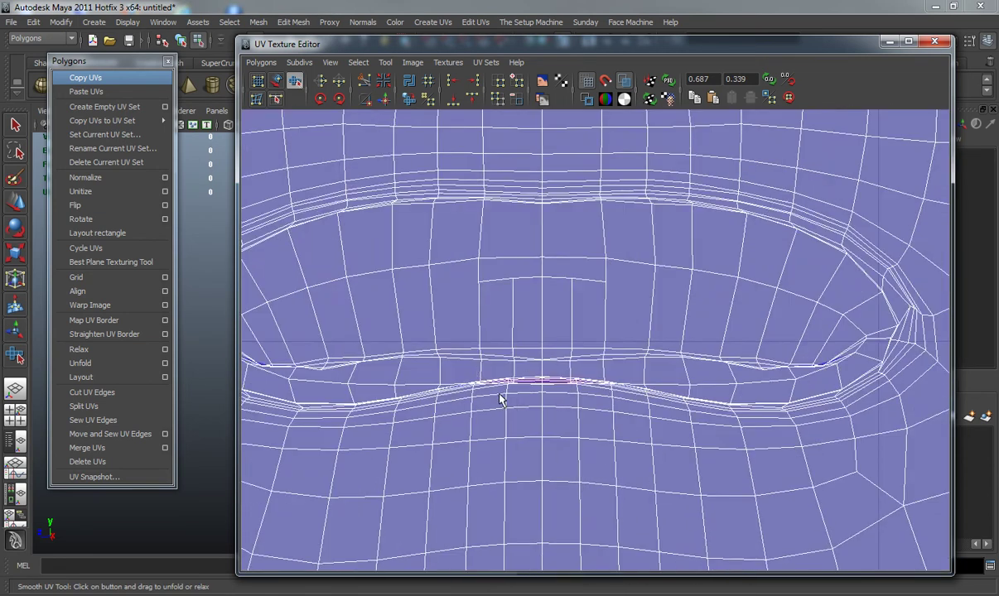
pyautogui.scroll(3, 568, 345)
pyautogui.moveTo(458, 335); pyautogui.dragTo(767, 413)
pyautogui.moveTo(401, 464); pyautogui.dragTo(657, 482)
pyautogui.scroll(-6, 616, 319)
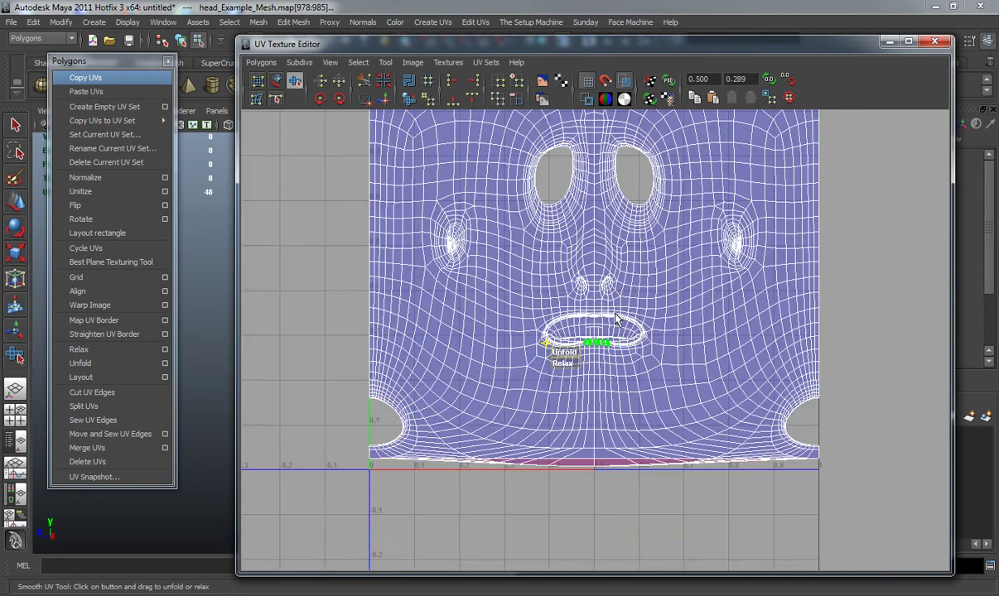
# Select all of the head's UVs, rotate them slightly counter-clockwise and scale them down evenly
pyautogui.keyDown('alt'); pyautogui.moveTo(569, 265); pyautogui.dragTo(577, 372, button='middle'); pyautogui.keyUp('alt')
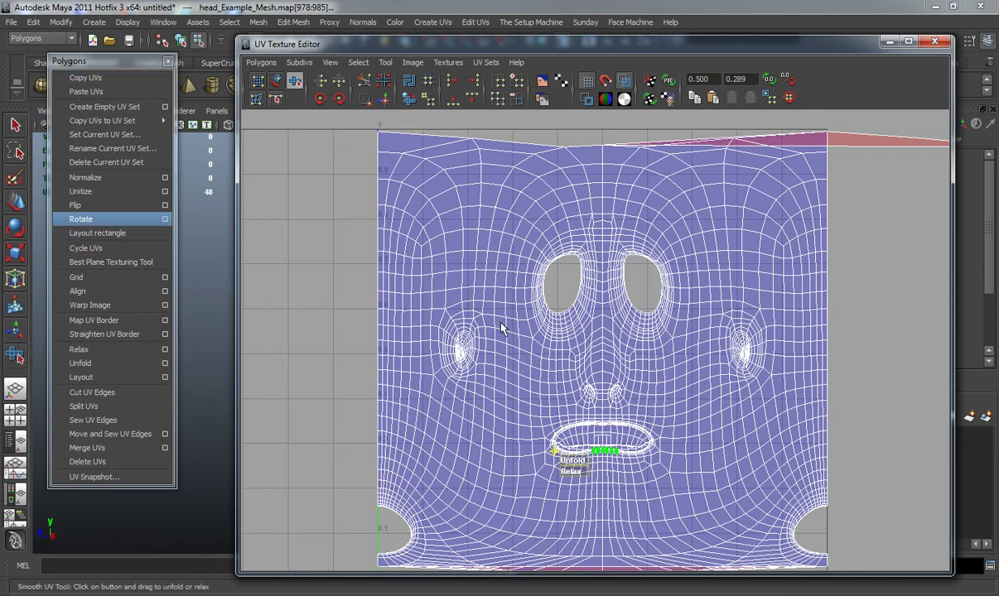
pyautogui.press('e')
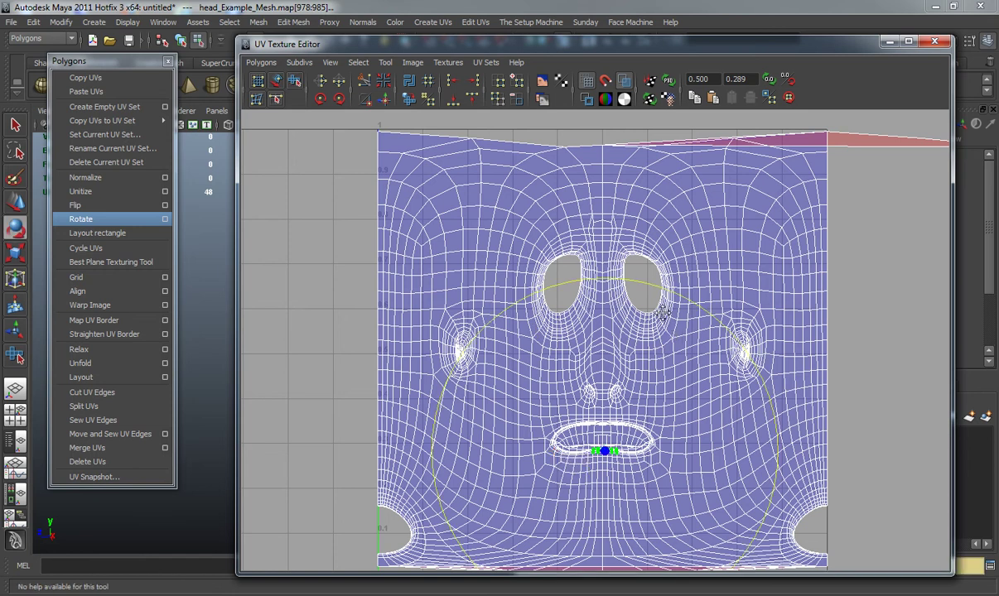
pyautogui.keyDown('alt'); pyautogui.moveTo(662, 315); pyautogui.dragTo(656, 263, button='middle'); pyautogui.keyUp('alt')
pyautogui.keyDown('ctrl'); pyautogui.moveTo(610, 312); pyautogui.dragTo(638, 296, button='right'); pyautogui.keyUp('ctrl')
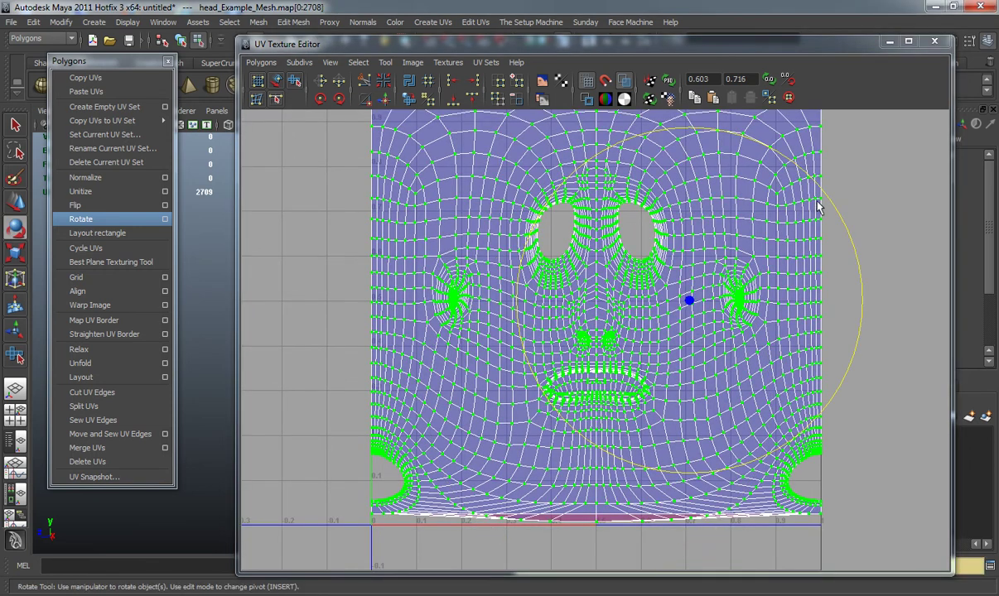
pyautogui.moveTo(829, 205); pyautogui.dragTo(799, 216)
pyautogui.press('r')
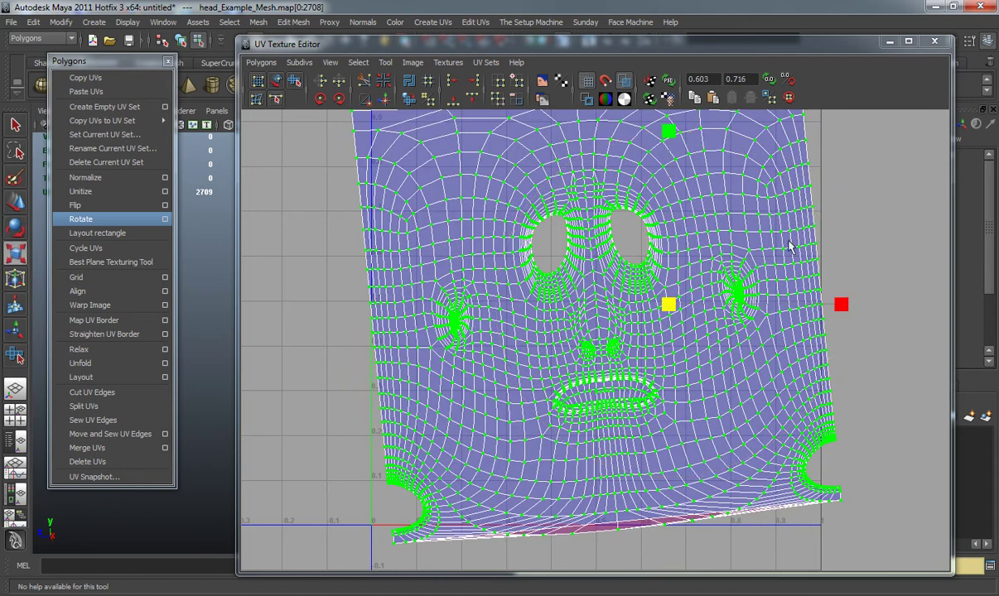
pyautogui.press('w')
pyautogui.press('e')
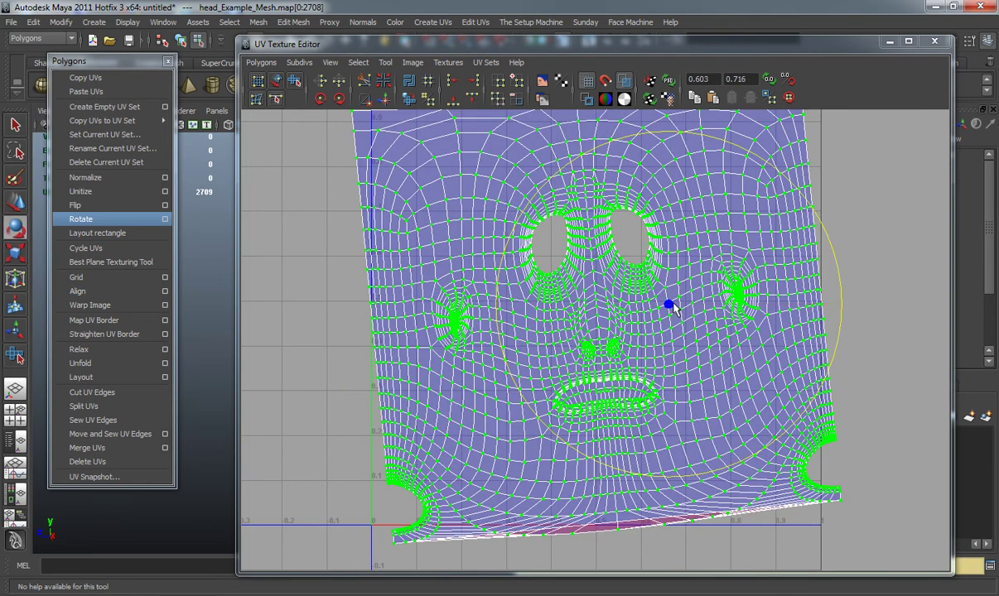
pyautogui.press('r')
pyautogui.moveTo(673, 301); pyautogui.dragTo(635, 311)
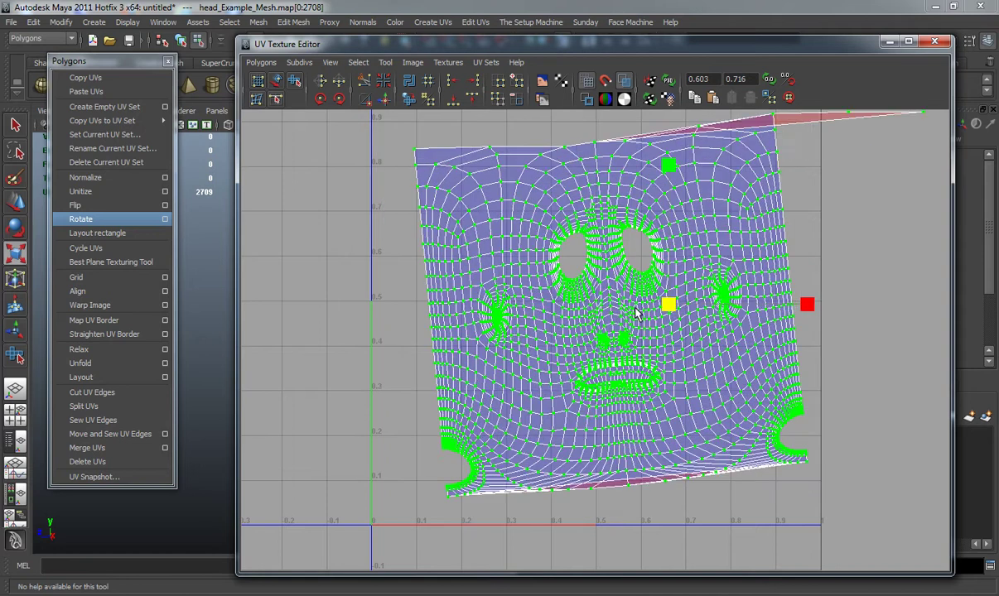
# Undo the scaling and rotation of the UVs and clear the selection
pyautogui.hotkey('ctrl', 'z')
pyautogui.hotkey('ctrl', 'z')
pyautogui.click(357, 296)
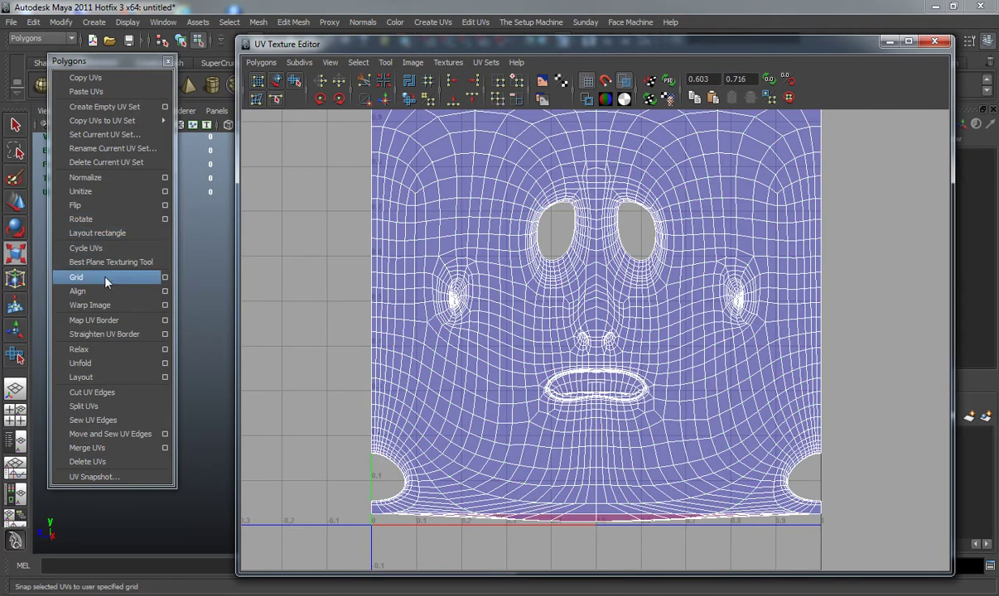
pyautogui.click(113, 322)
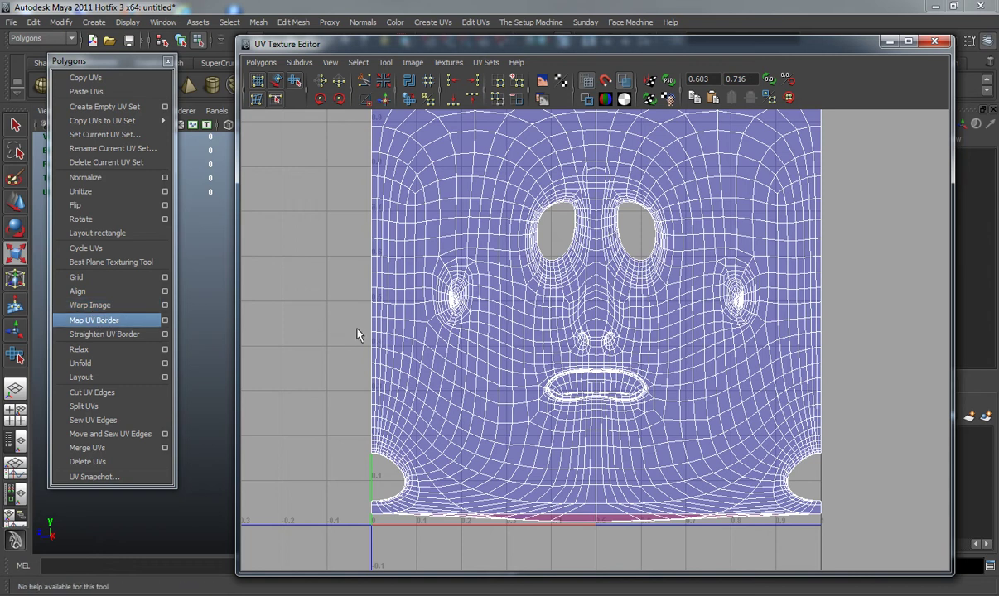
pyautogui.click(124, 335)
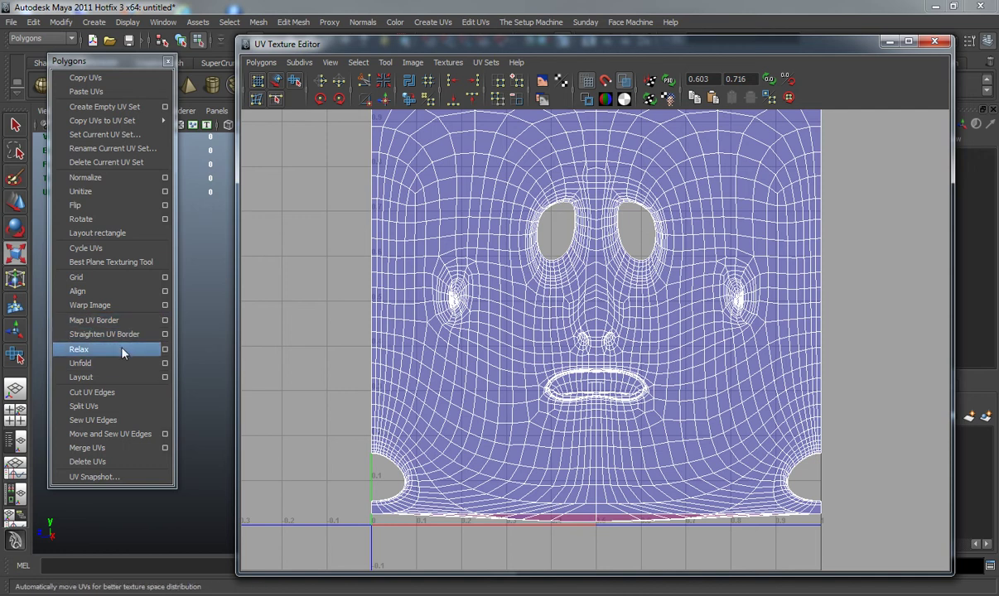
# Select the UVs around the ear on the left half of the layout and try to unfold them with the Smooth UV Tool
pyautogui.click(294, 80)
pyautogui.rightClick(446, 307)
pyautogui.moveTo(445, 280); pyautogui.dragTo(498, 264, button='right')
pyautogui.moveTo(363, 236); pyautogui.dragTo(544, 341)
pyautogui.press('w')
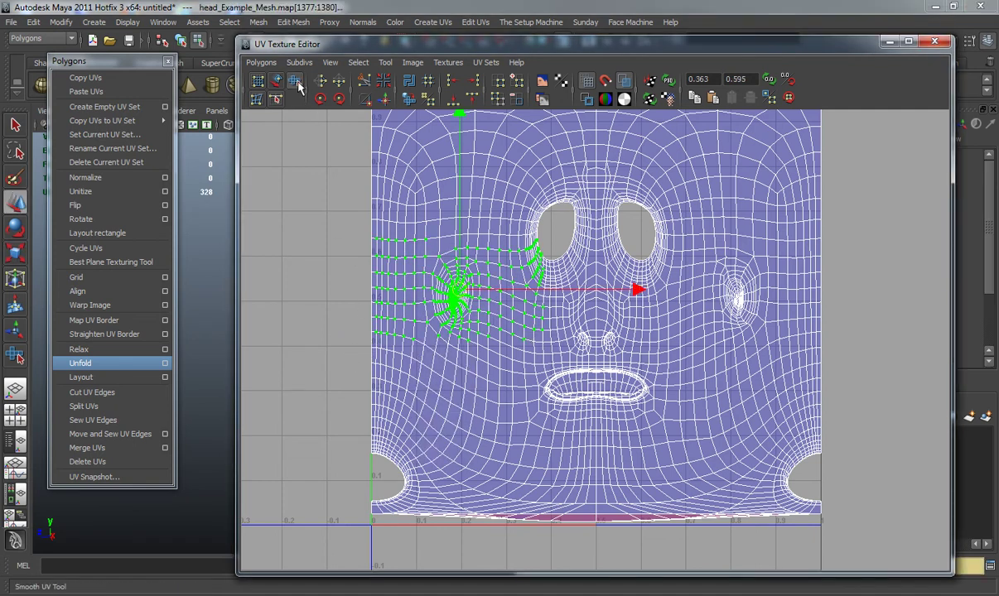
pyautogui.click(295, 81)
pyautogui.moveTo(356, 347); pyautogui.dragTo(370, 300)
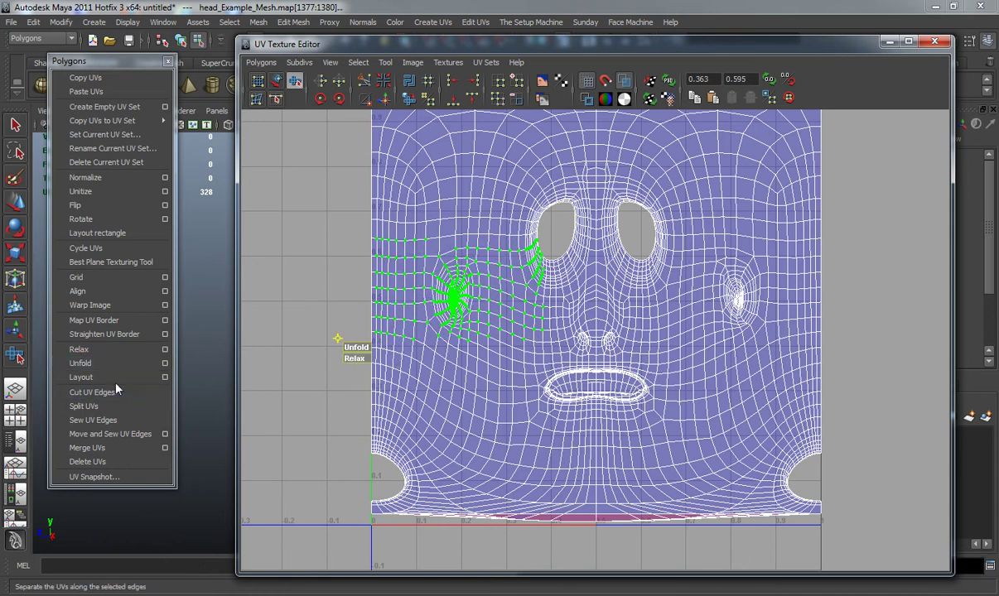
pyautogui.keyDown('alt'); pyautogui.moveTo(594, 342); pyautogui.dragTo(673, 279, button='right'); pyautogui.keyUp('alt')
pyautogui.keyDown('alt'); pyautogui.moveTo(672, 280); pyautogui.dragTo(679, 332, button='middle'); pyautogui.keyUp('alt')
pyautogui.keyDown('alt'); pyautogui.moveTo(624, 408); pyautogui.dragTo(614, 400, button='middle'); pyautogui.keyUp('alt')
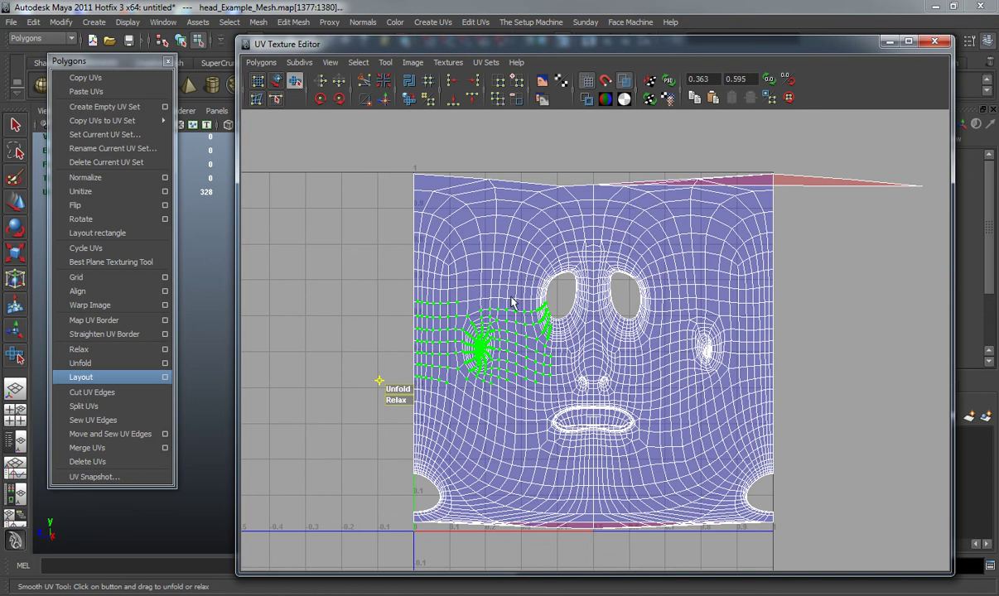
pyautogui.scroll(3, 633, 315)
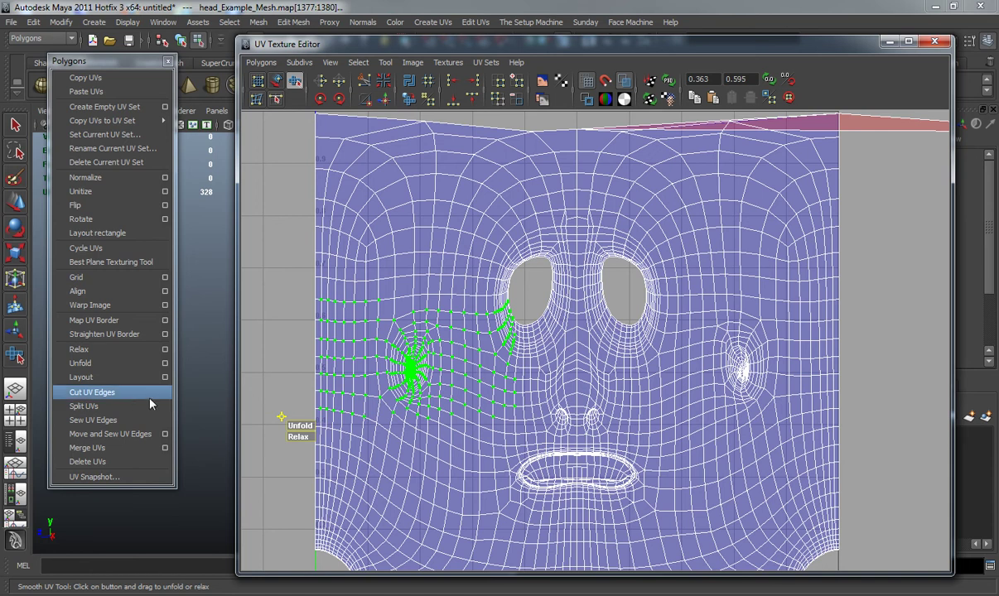
pyautogui.scroll(-2, 539, 338)
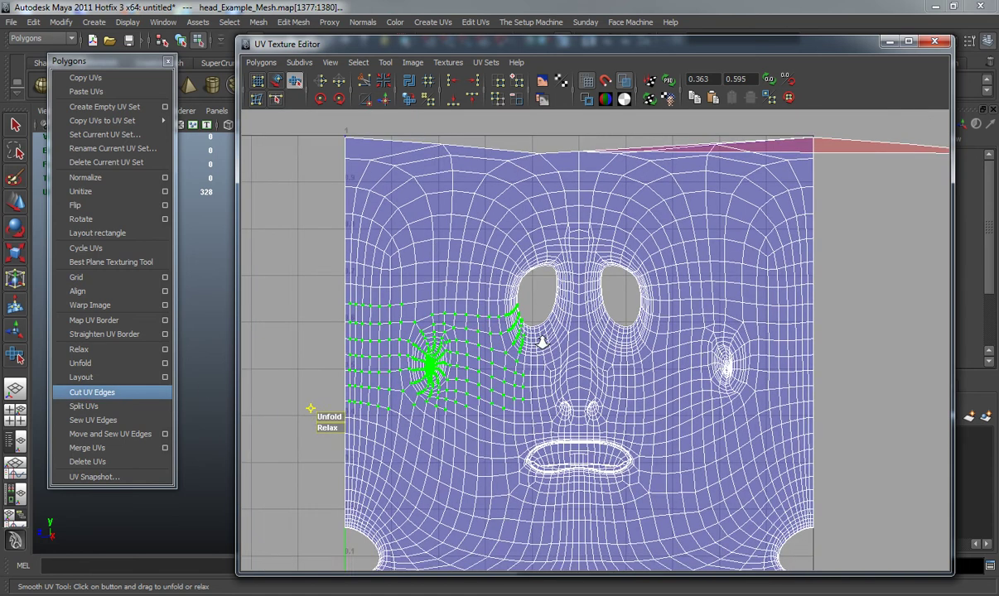
pyautogui.keyDown('alt'); pyautogui.moveTo(539, 338); pyautogui.dragTo(549, 295, button='middle'); pyautogui.keyUp('alt')
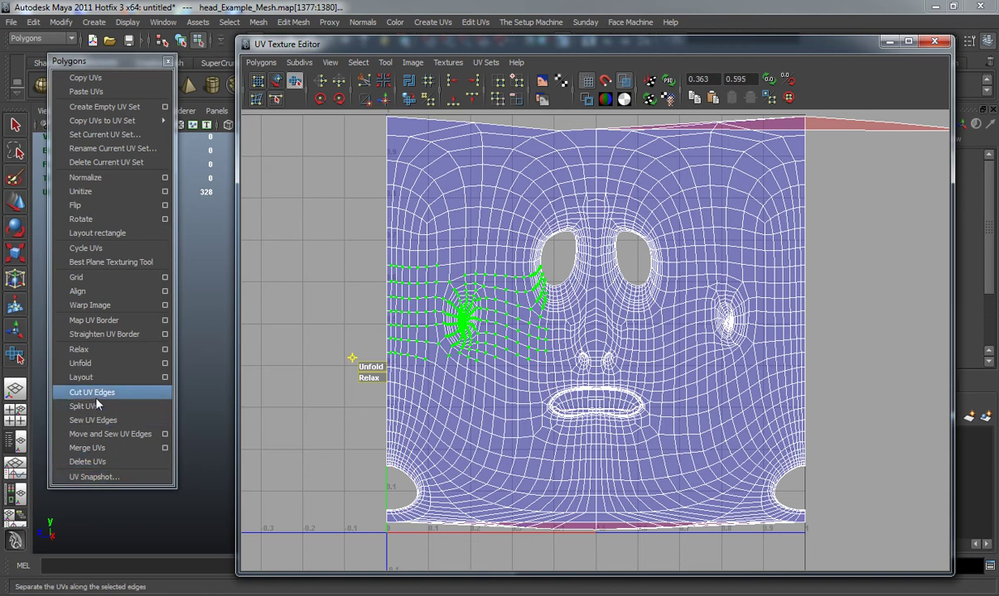
# Review the UV Snapshot settings, close them without exporting an image and clear the UV selection
pyautogui.click(107, 478)
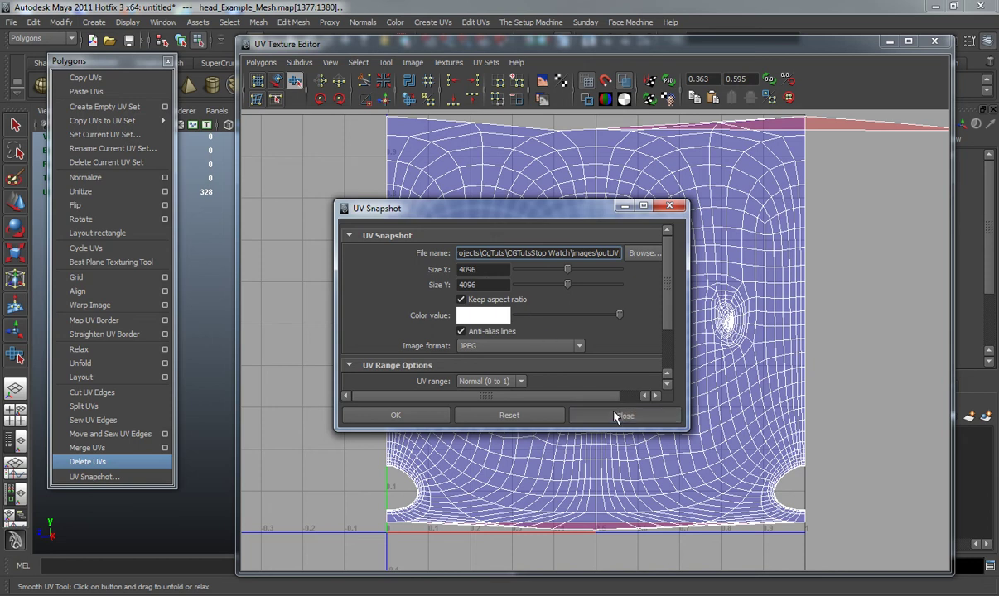
pyautogui.click(590, 411)
pyautogui.click(327, 246)
# Select all of the head's UVs in the UV Texture Editor
pyautogui.keyDown('alt'); pyautogui.moveTo(452, 203); pyautogui.dragTo(440, 258, button='middle'); pyautogui.keyUp('alt')
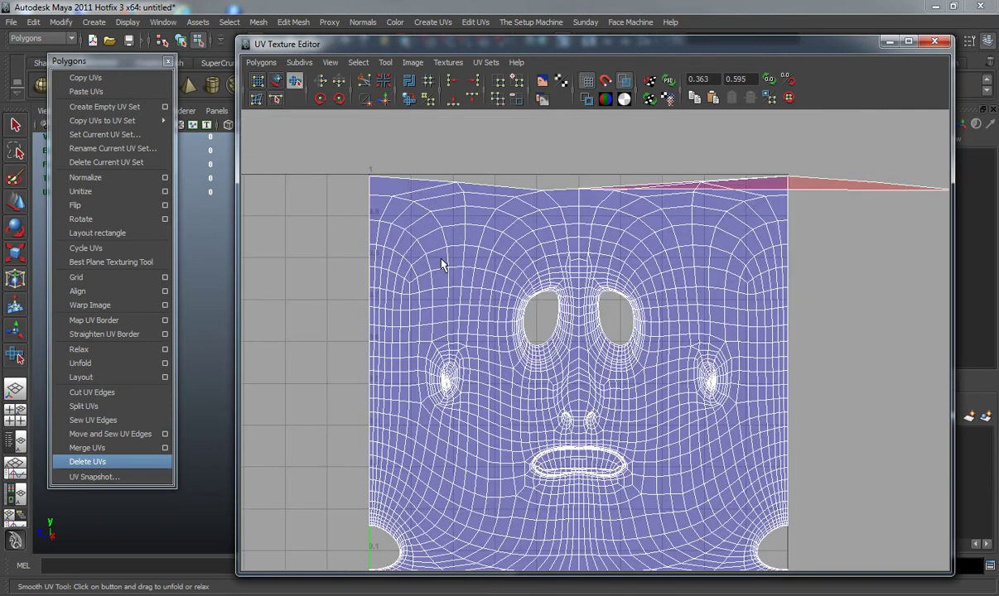
pyautogui.scroll(-3, 441, 248)
pyautogui.keyDown('alt'); pyautogui.moveTo(462, 210); pyautogui.dragTo(432, 224, button='middle'); pyautogui.keyUp('alt')
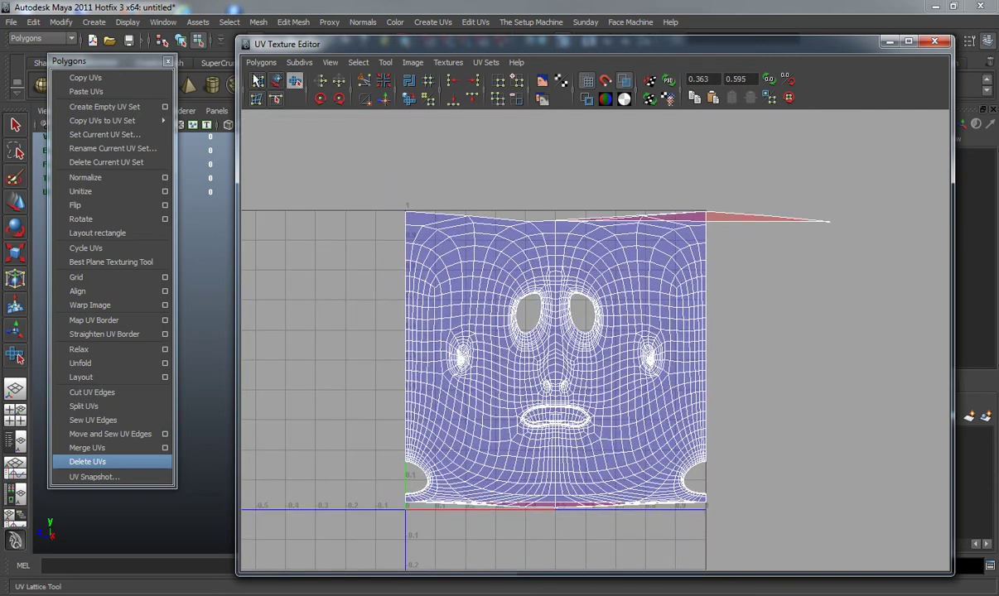
pyautogui.moveTo(378, 213); pyautogui.dragTo(719, 441)
pyautogui.moveTo(424, 260); pyautogui.dragTo(457, 251, button='right')
pyautogui.moveTo(378, 196); pyautogui.dragTo(544, 375)
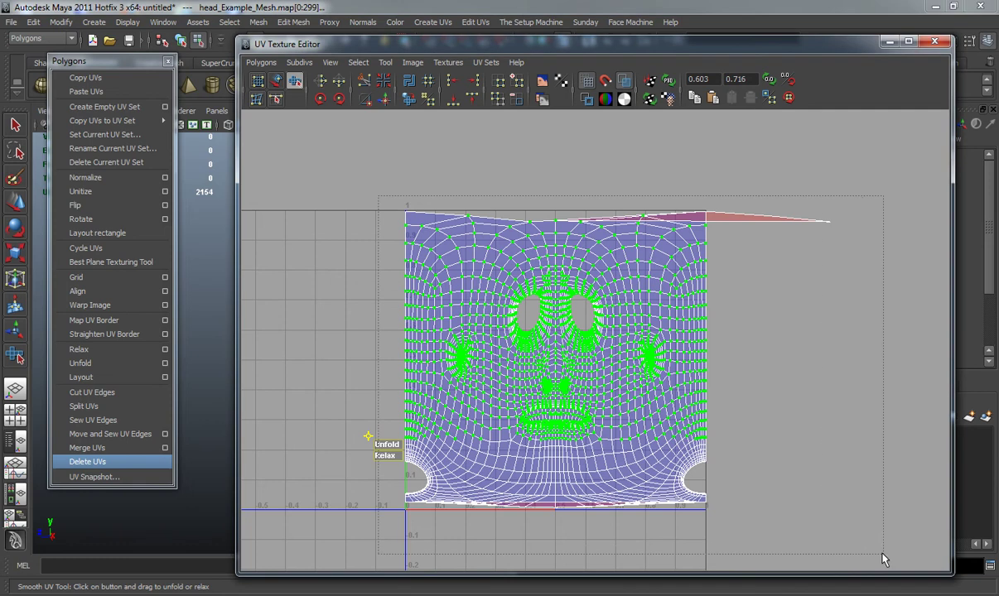
pyautogui.moveTo(882, 554); pyautogui.dragTo(882, 554)
pyautogui.keyDown('ctrl'); pyautogui.moveTo(477, 312); pyautogui.dragTo(511, 294, button='right'); pyautogui.keyUp('ctrl')
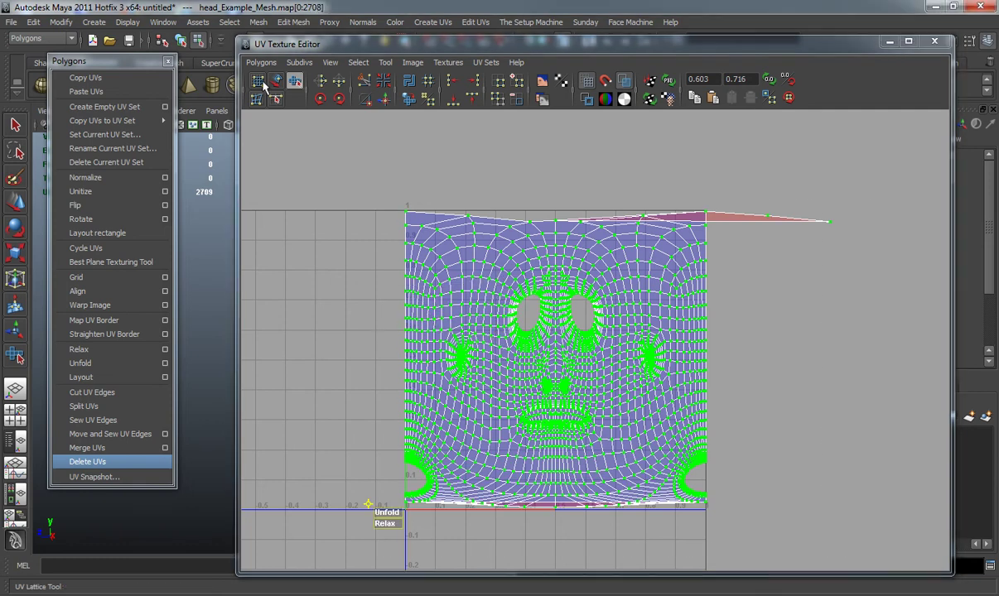
# Close the floating UV commands and put a lattice over all selected UVs with the UV Lattice Tool
pyautogui.click(168, 61)
pyautogui.click(257, 80)
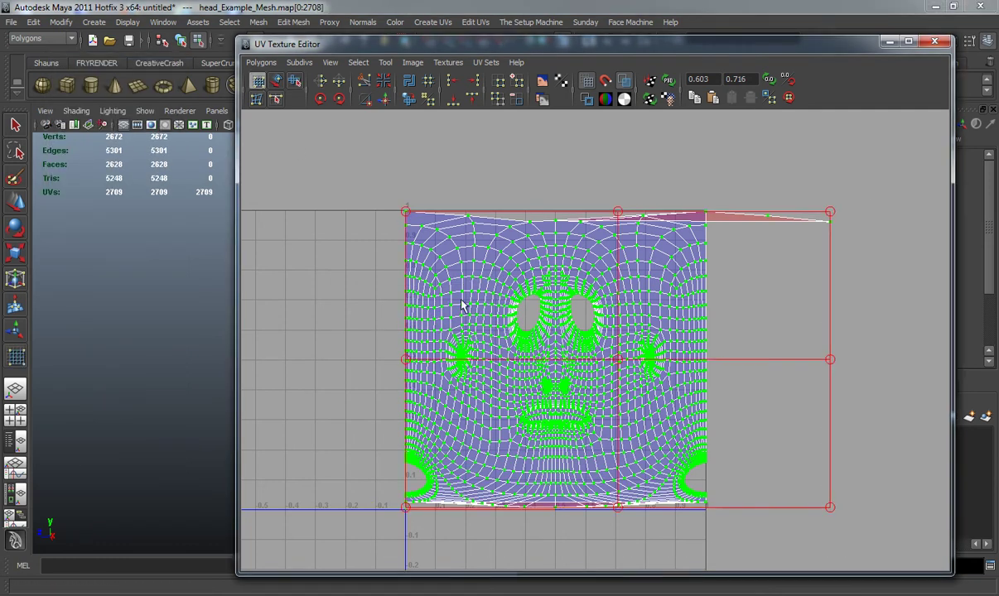
# Try deforming the whole UV layout by pulling the lattice's upper-right corner inward, and undo it
pyautogui.keyDown('alt'); pyautogui.moveTo(542, 292); pyautogui.dragTo(536, 280, button='middle'); pyautogui.keyUp('alt')
pyautogui.moveTo(829, 202); pyautogui.dragTo(808, 215)
pyautogui.hotkey('ctrl', 'z')
# Create a lattice over just the upper-left area of the UV layout and try moving its outer upper corner
pyautogui.click(325, 197)
pyautogui.moveTo(350, 168); pyautogui.dragTo(508, 358)
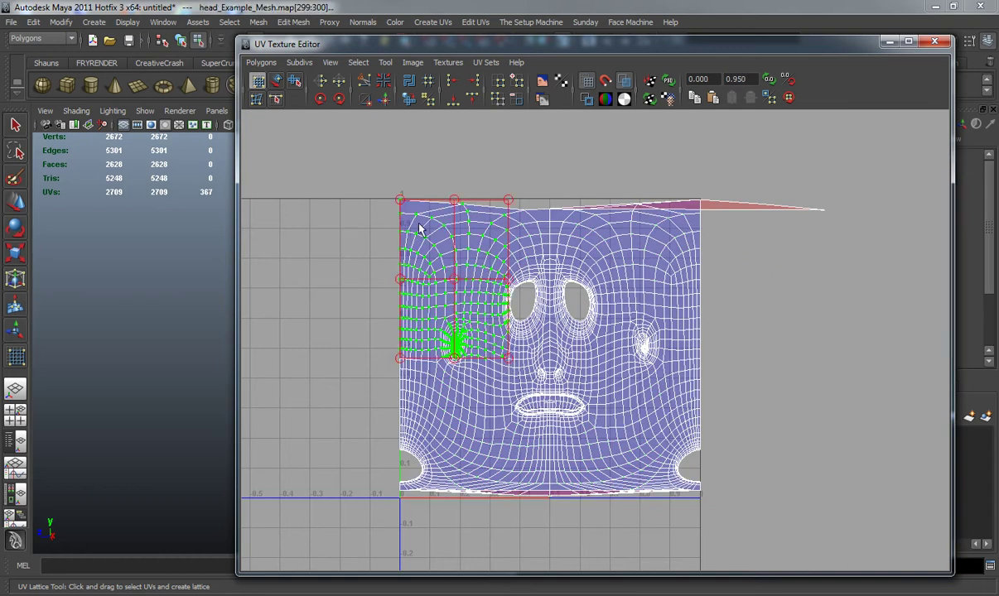
pyautogui.moveTo(403, 205)
pyautogui.mouseDown()
pyautogui.moveTo(350, 161)
pyautogui.moveTo(443, 232)
pyautogui.moveTo(412, 185)
pyautogui.moveTo(439, 230)
pyautogui.moveTo(400, 198)
pyautogui.mouseUp()
# Create a small lattice over UVs above the ear on the layout's right half and set it to 4 columns and 4 rows
pyautogui.moveTo(631, 263)
pyautogui.mouseDown()
pyautogui.moveTo(672, 300)
pyautogui.moveTo(619, 245)
pyautogui.moveTo(644, 270)
pyautogui.moveTo(646, 252)
pyautogui.moveTo(634, 281)
pyautogui.moveTo(634, 265)
pyautogui.mouseUp()
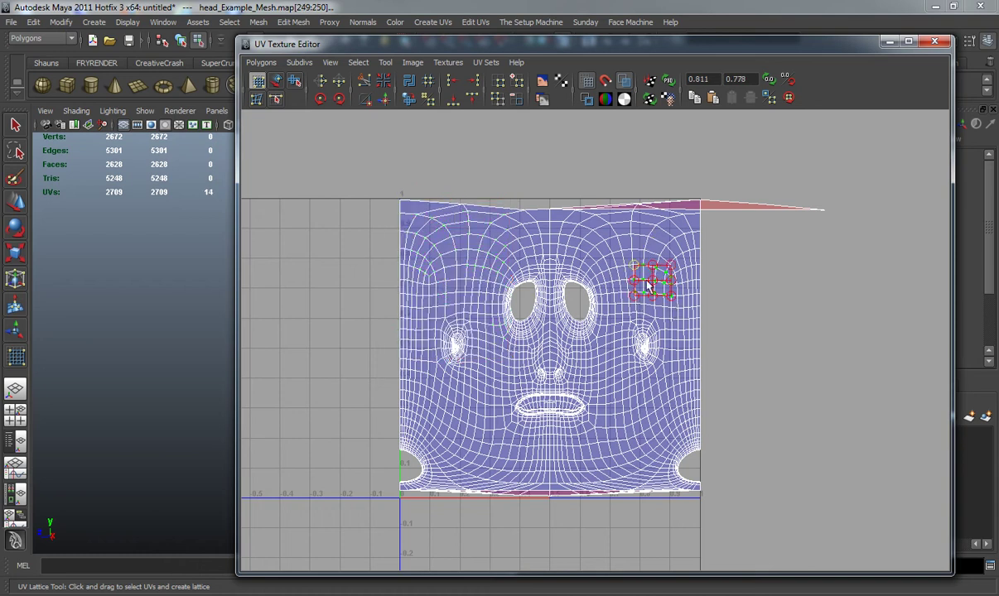
pyautogui.doubleClick(261, 81)
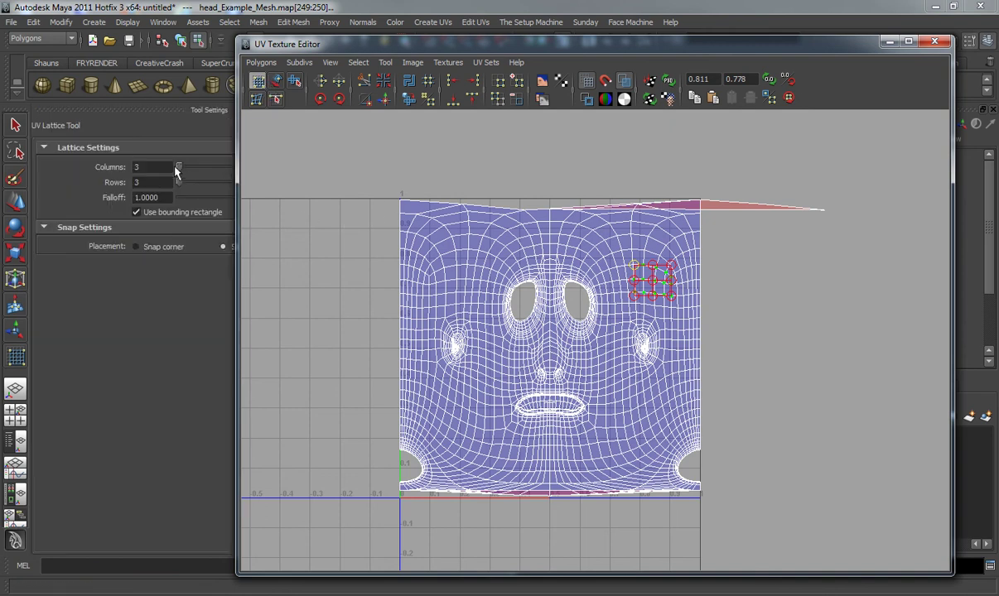
pyautogui.moveTo(176, 168); pyautogui.dragTo(207, 170)
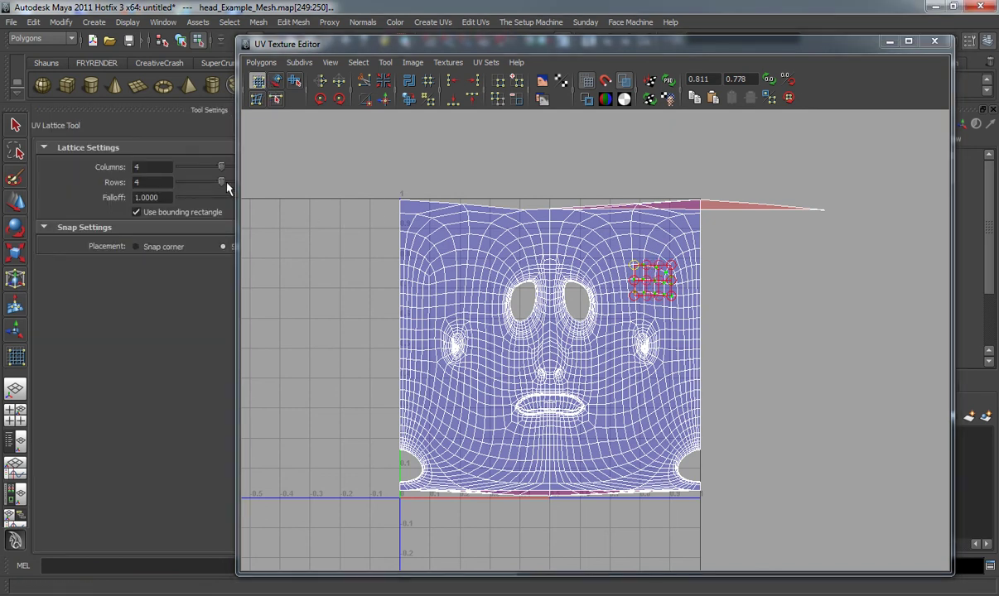
pyautogui.keyDown('alt'); pyautogui.moveTo(601, 298); pyautogui.dragTo(558, 343, button='middle'); pyautogui.keyUp('alt')
pyautogui.keyDown('alt'); pyautogui.moveTo(558, 342); pyautogui.dragTo(596, 349, button='right'); pyautogui.keyUp('alt')
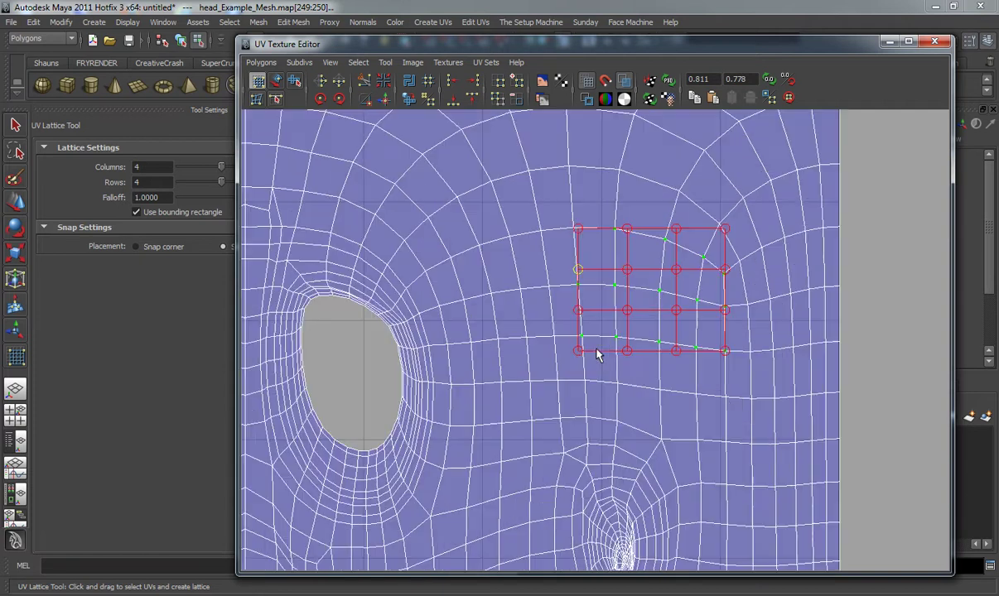
# Set the UV lattice to 6 columns and 6 rows, moving the UV Texture Editor clear of the tool settings
pyautogui.scroll(1, 480, 339)
pyautogui.moveTo(317, 43); pyautogui.dragTo(394, 38)
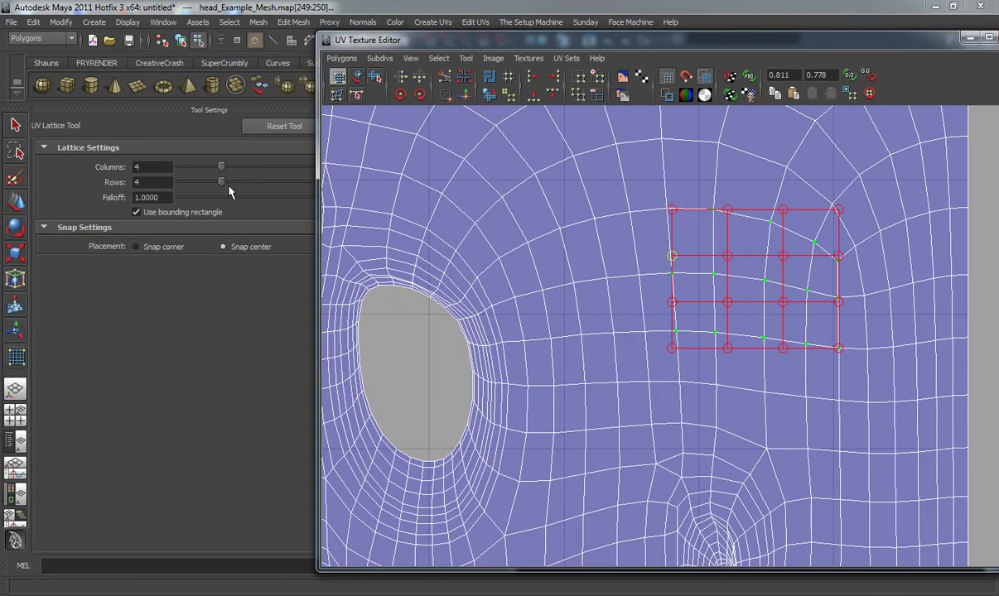
pyautogui.moveTo(222, 183); pyautogui.dragTo(309, 182)
pyautogui.moveTo(218, 169); pyautogui.dragTo(298, 182)
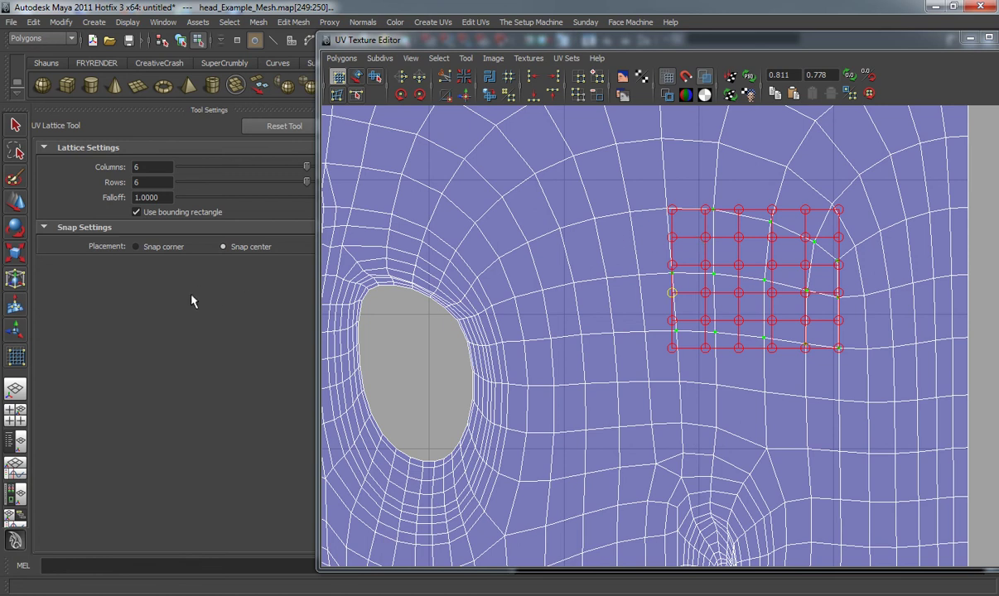
# Reset the UV Lattice Tool to its default settings and hide its tool settings
pyautogui.click(274, 127)
pyautogui.scroll(-3, 517, 266)
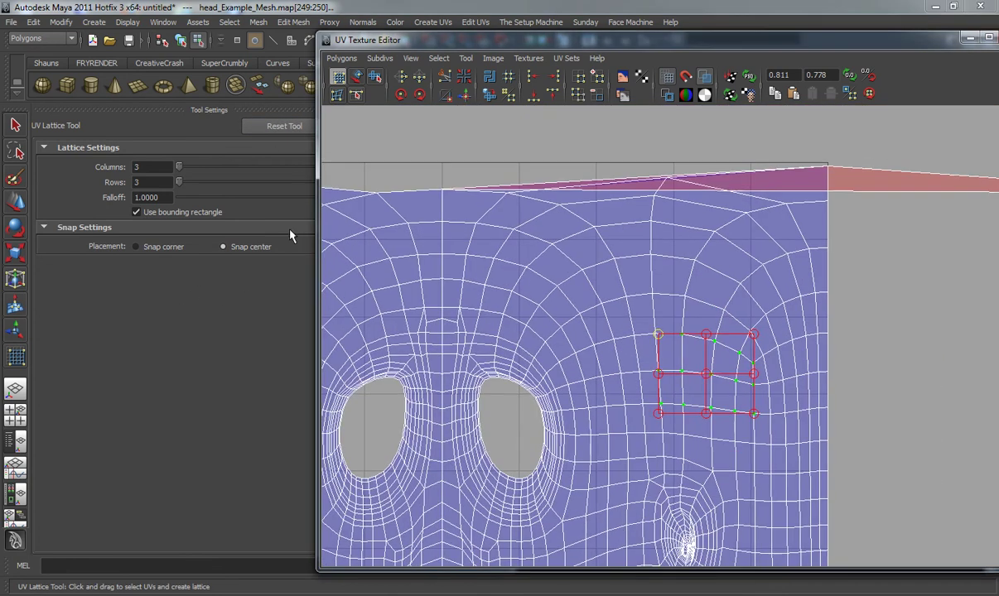
pyautogui.moveTo(341, 44); pyautogui.dragTo(544, 61)
pyautogui.click(400, 109)
pyautogui.moveTo(620, 55); pyautogui.dragTo(242, 49)
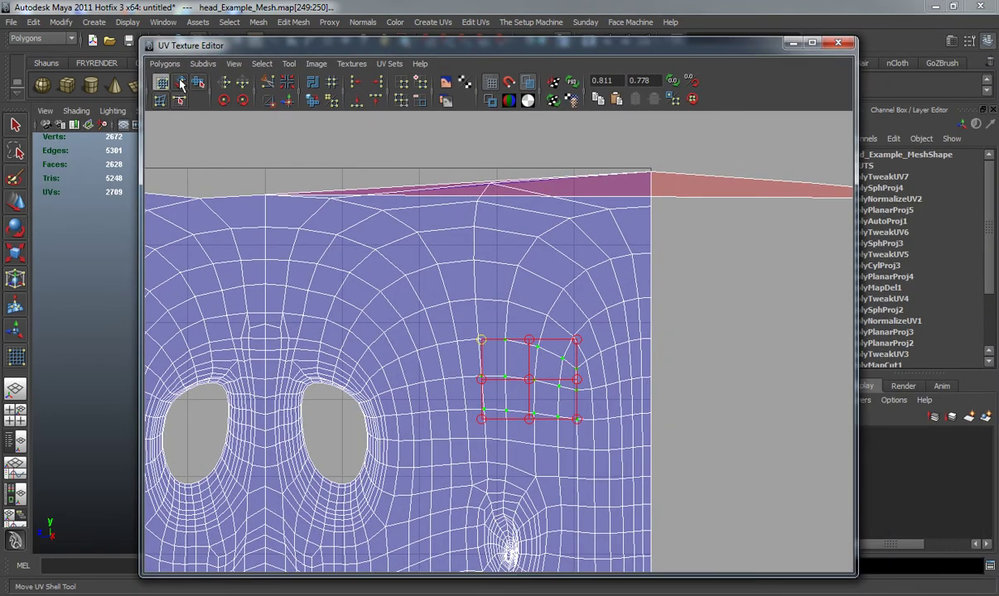
# Try moving the whole head shell with the Move UV Shell Tool, and undo it
pyautogui.click(297, 90)
pyautogui.scroll(-2, 494, 385)
pyautogui.moveTo(524, 372); pyautogui.dragTo(675, 306)
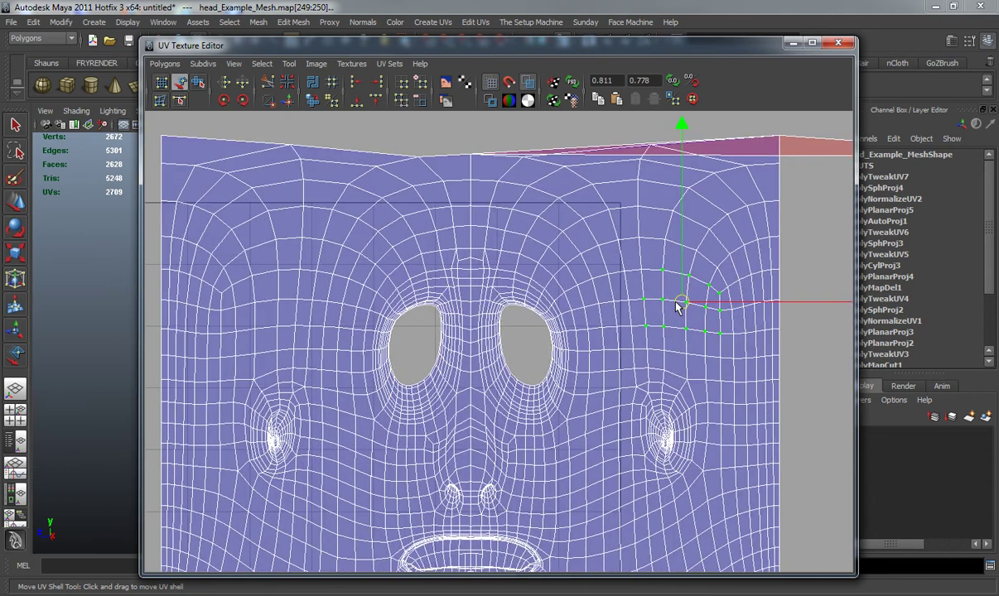
pyautogui.scroll(-2, 461, 393)
pyautogui.keyDown('alt'); pyautogui.moveTo(460, 386); pyautogui.dragTo(590, 324, button='middle'); pyautogui.keyUp('alt')
pyautogui.click(252, 213)
pyautogui.moveTo(290, 179); pyautogui.dragTo(356, 221)
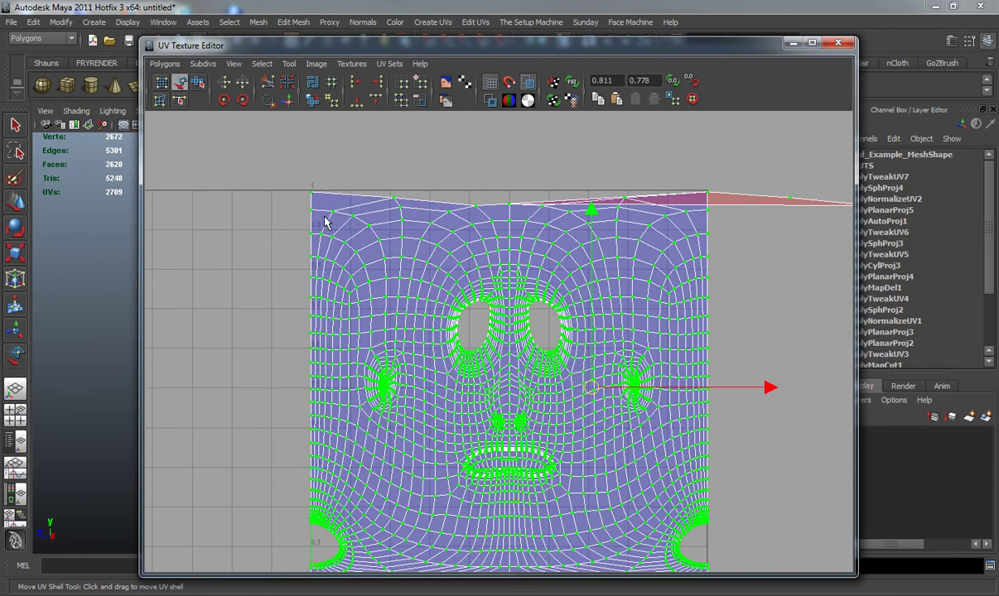
pyautogui.click(285, 183)
pyautogui.click(318, 198)
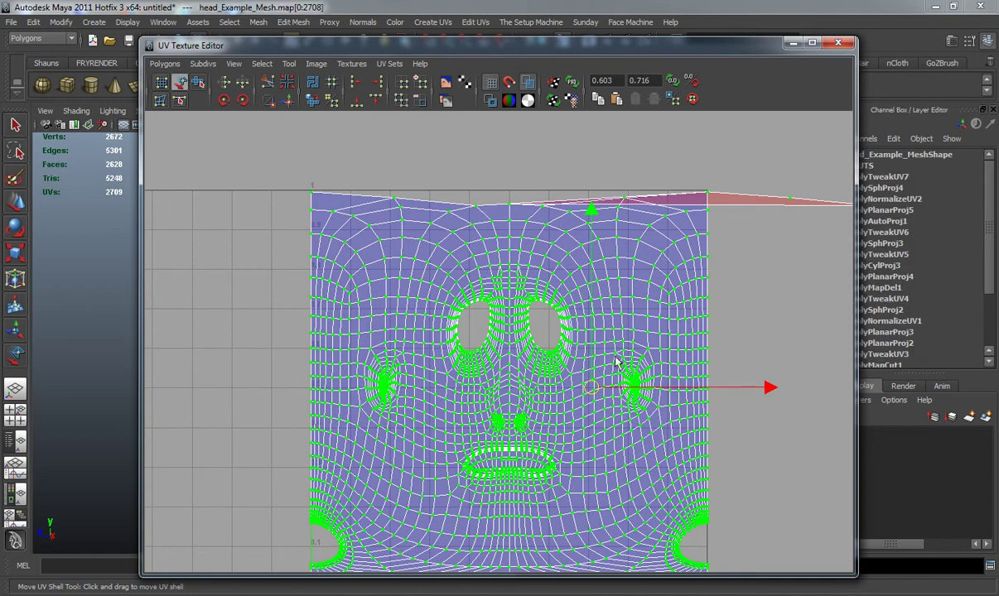
pyautogui.moveTo(584, 385); pyautogui.dragTo(603, 359)
pyautogui.hotkey('ctrl', 'z')
# Select all UVs of the head and unfold them with the Smooth UV Tool
pyautogui.click(198, 83)
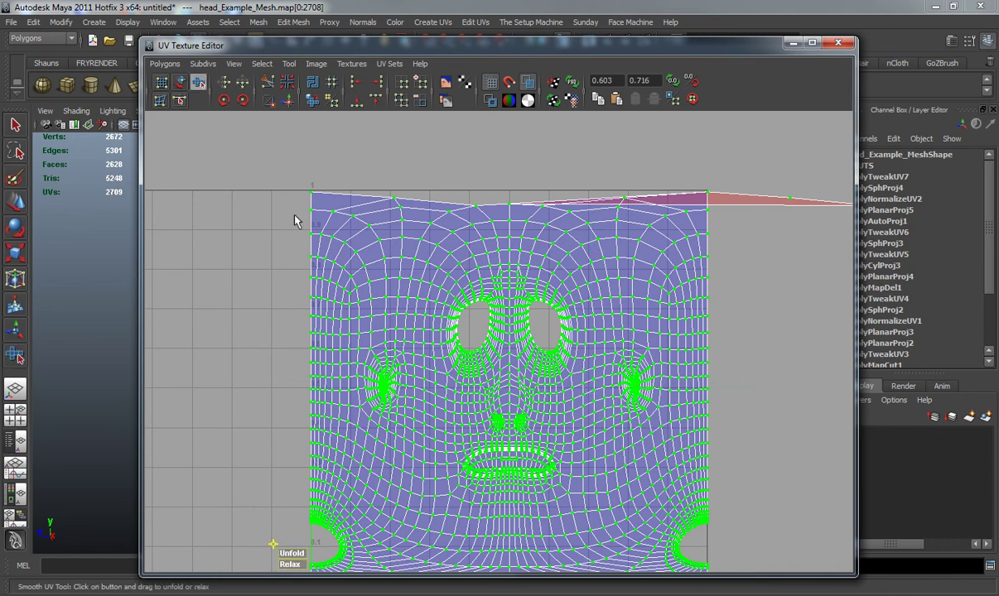
pyautogui.moveTo(329, 197); pyautogui.dragTo(416, 262)
pyautogui.moveTo(308, 262); pyautogui.dragTo(412, 273)
pyautogui.keyDown('alt'); pyautogui.moveTo(405, 308); pyautogui.dragTo(310, 240, button='right'); pyautogui.keyUp('alt')
pyautogui.moveTo(289, 199); pyautogui.dragTo(805, 535)
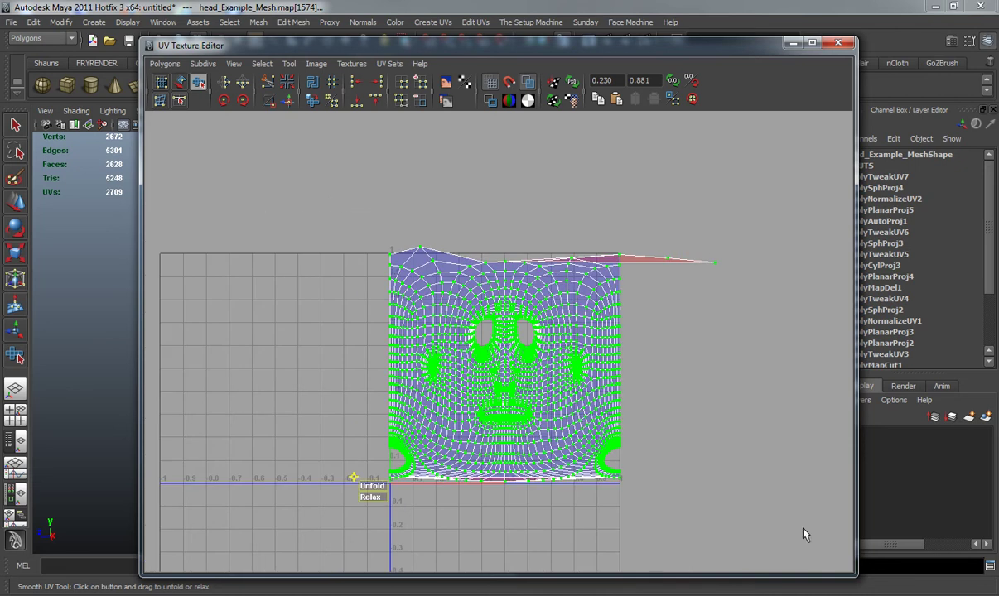
pyautogui.moveTo(375, 490); pyautogui.dragTo(746, 495)
pyautogui.moveTo(506, 308); pyautogui.dragTo(505, 318)
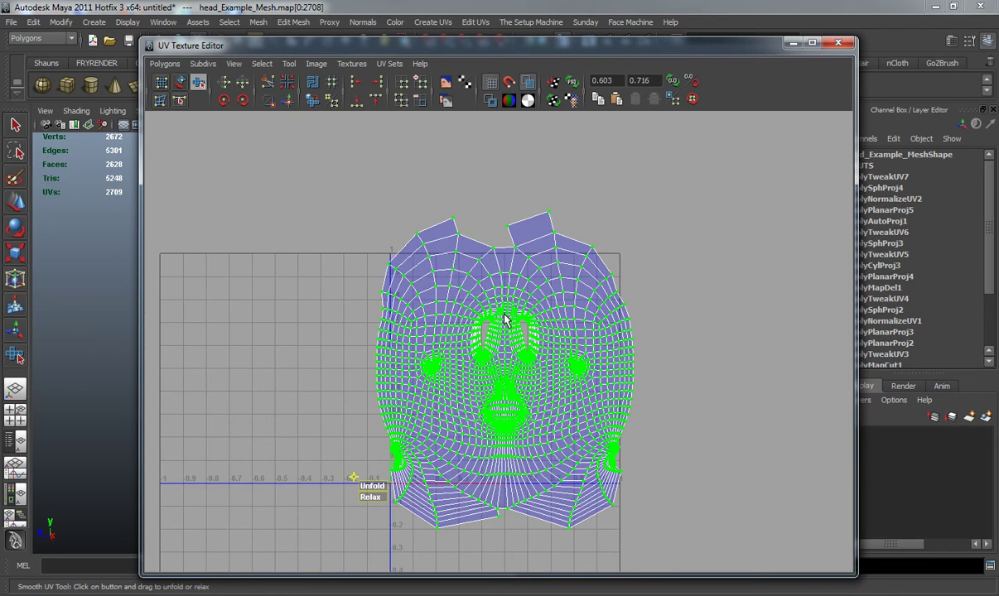
# Select the UVs in the layout's upper-left area and smear those between the eyes with the UV Smudge Tool
pyautogui.click(383, 306)
pyautogui.moveTo(365, 240); pyautogui.dragTo(540, 342)
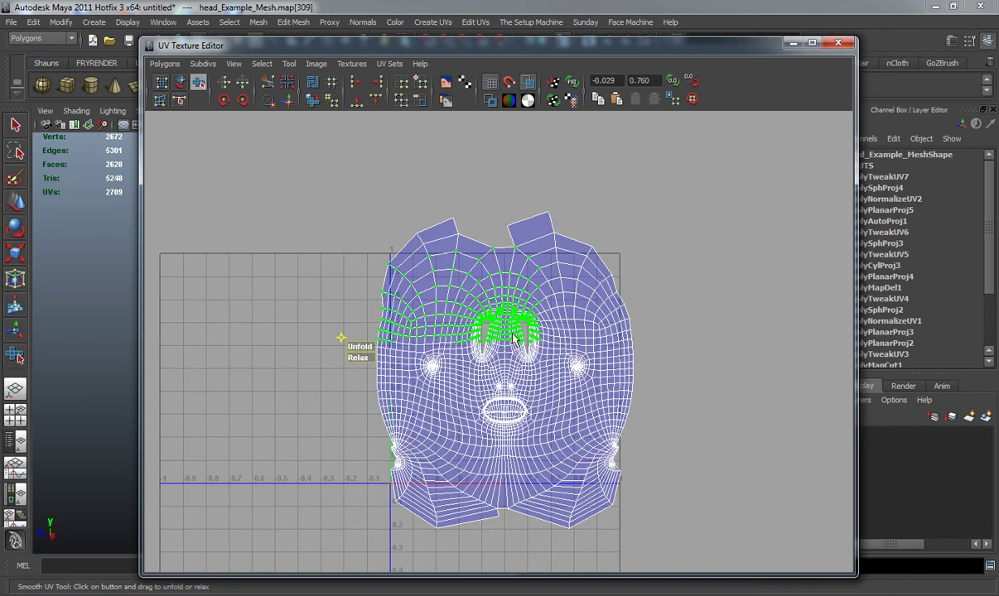
pyautogui.click(161, 100)
pyautogui.scroll(4, 459, 356)
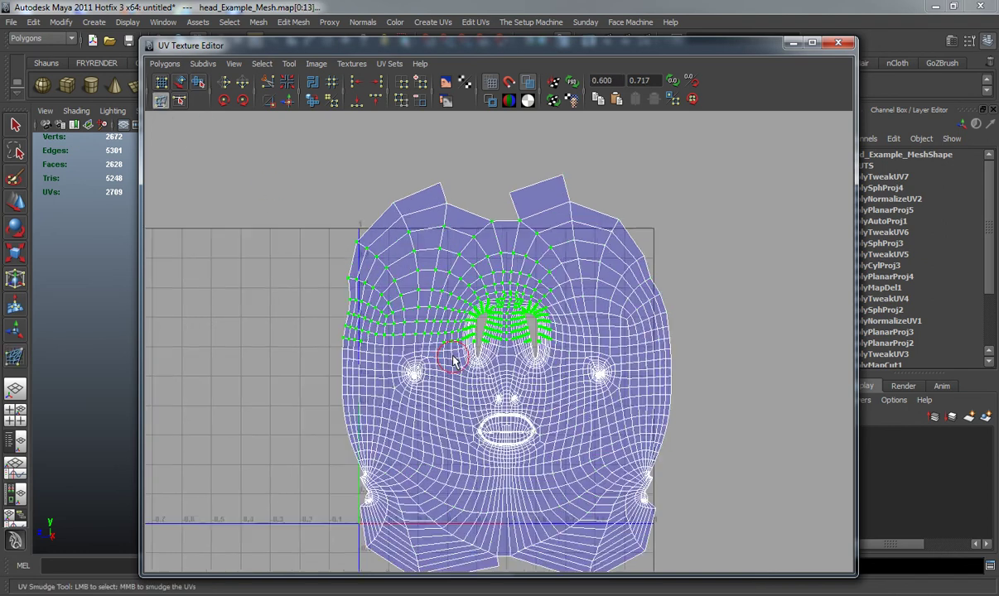
pyautogui.scroll(6, 506, 331)
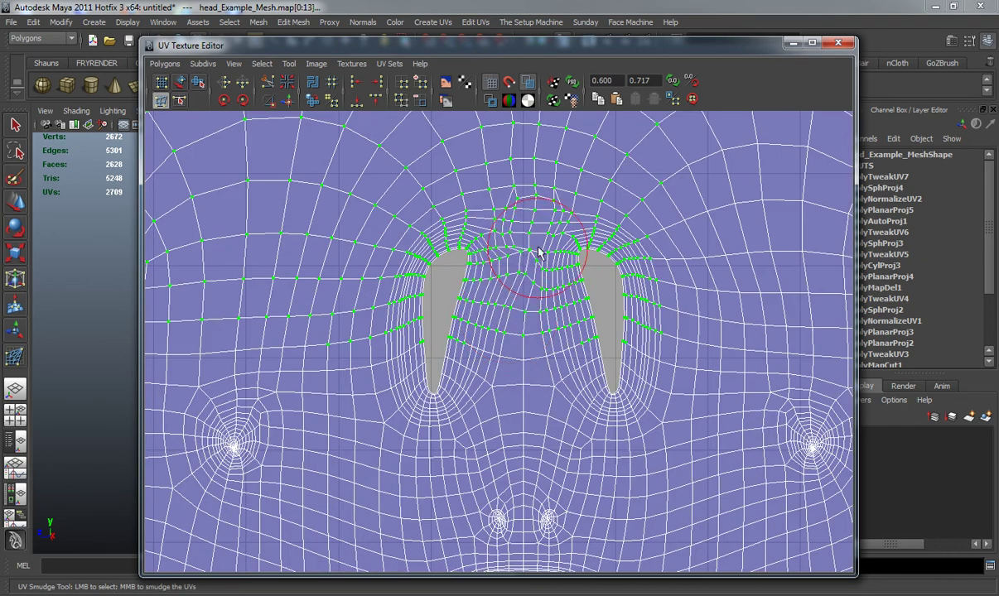
pyautogui.moveTo(566, 276)
pyautogui.mouseDown()
pyautogui.moveTo(591, 240)
pyautogui.moveTo(638, 291)
pyautogui.moveTo(633, 402)
pyautogui.moveTo(647, 346)
pyautogui.moveTo(641, 285)
pyautogui.moveTo(615, 350)
pyautogui.moveTo(586, 342)
pyautogui.moveTo(571, 265)
pyautogui.moveTo(448, 334)
pyautogui.moveTo(468, 379)
pyautogui.moveTo(491, 366)
pyautogui.moveTo(508, 205)
pyautogui.moveTo(563, 229)
pyautogui.moveTo(557, 253)
pyautogui.moveTo(495, 285)
pyautogui.moveTo(468, 319)
pyautogui.moveTo(507, 271)
pyautogui.moveTo(622, 262)
pyautogui.moveTo(438, 313)
pyautogui.moveTo(415, 352)
pyautogui.moveTo(510, 361)
pyautogui.moveTo(625, 240)
pyautogui.moveTo(576, 388)
pyautogui.moveTo(606, 288)
pyautogui.moveTo(559, 377)
pyautogui.moveTo(540, 346)
pyautogui.mouseUp()
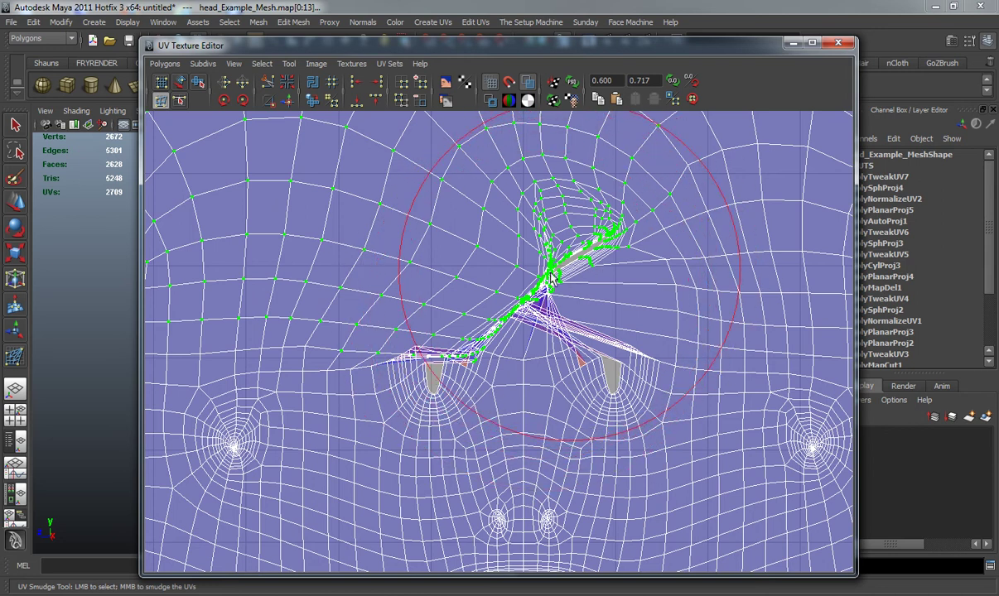
# Try picking UVs near the smudged eye area with the Select Shortest Edge Path Tool
pyautogui.click(180, 101)
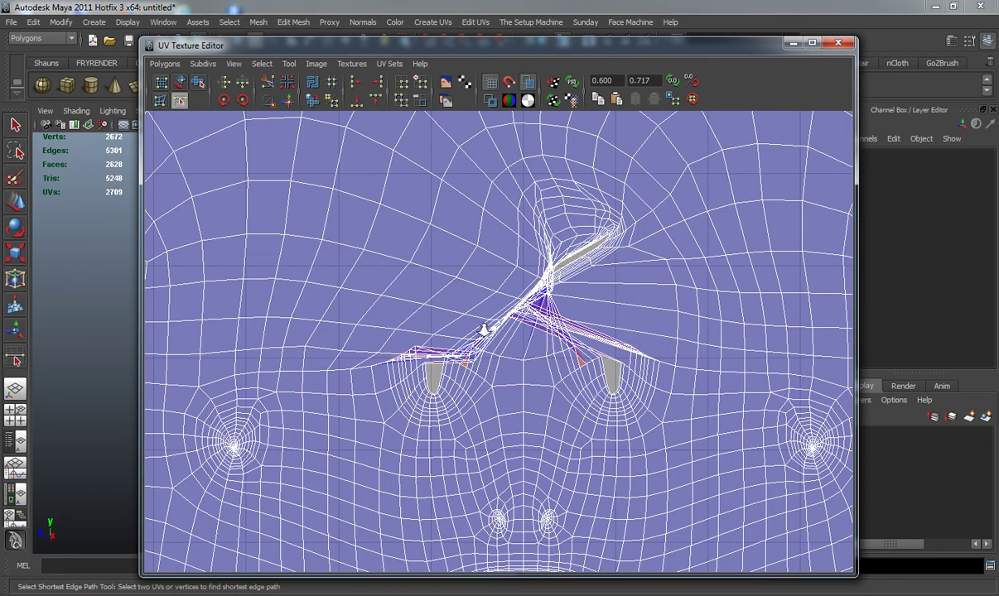
pyautogui.keyDown('alt'); pyautogui.moveTo(483, 330); pyautogui.dragTo(452, 323, button='right'); pyautogui.keyUp('alt')
pyautogui.click(541, 361)
pyautogui.keyDown('alt'); pyautogui.moveTo(340, 286); pyautogui.dragTo(388, 293, button='right'); pyautogui.keyUp('alt')
pyautogui.press('w')
pyautogui.keyDown('alt'); pyautogui.moveTo(469, 310); pyautogui.dragTo(446, 252, button='right'); pyautogui.keyUp('alt')
pyautogui.click(183, 101)
pyautogui.keyDown('alt'); pyautogui.moveTo(446, 252); pyautogui.dragTo(452, 288, button='middle'); pyautogui.keyUp('alt')
pyautogui.moveTo(357, 225); pyautogui.dragTo(724, 383)
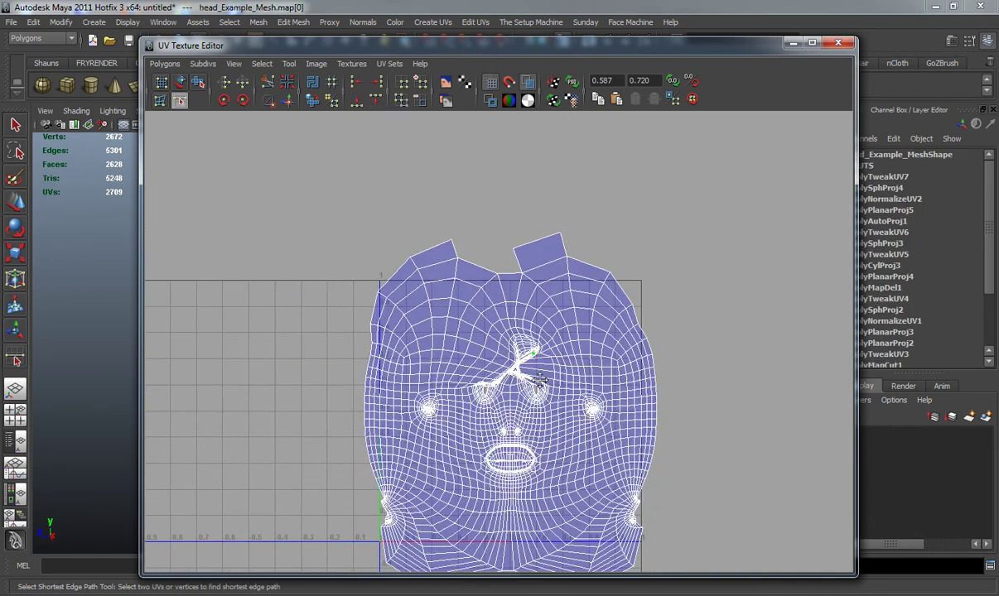
pyautogui.scroll(2, 538, 365)
pyautogui.moveTo(572, 46); pyautogui.dragTo(558, 75)
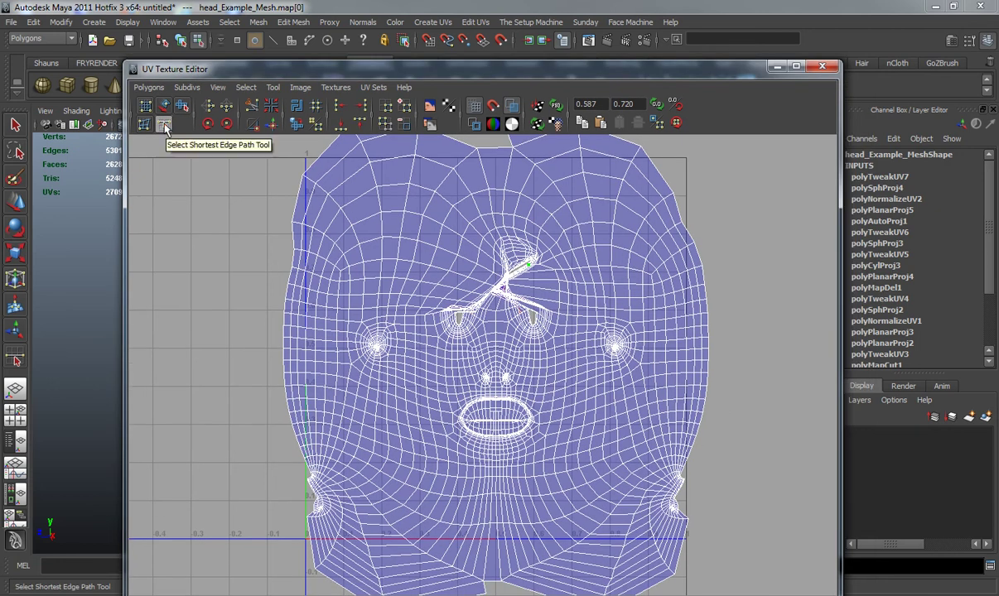
pyautogui.click(165, 126)
pyautogui.scroll(2, 495, 290)
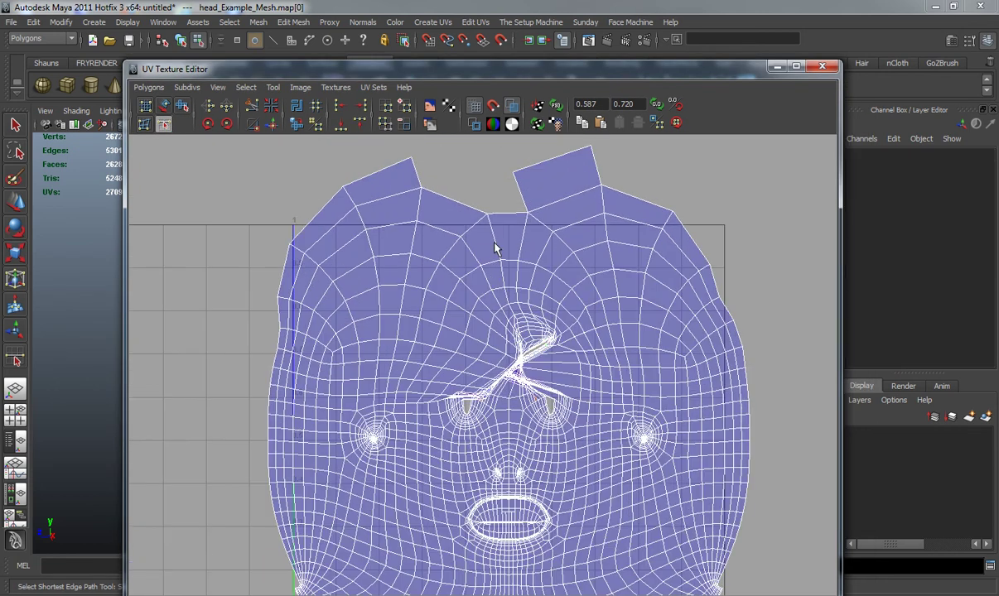
# Uncover the head in the viewport and select the edge loop running down the middle of its forehead
pyautogui.moveTo(485, 70); pyautogui.dragTo(456, 334)
pyautogui.moveTo(472, 220); pyautogui.dragTo(475, 197, button='right')
pyautogui.keyDown('alt'); pyautogui.moveTo(478, 231); pyautogui.dragTo(532, 262); pyautogui.keyUp('alt')
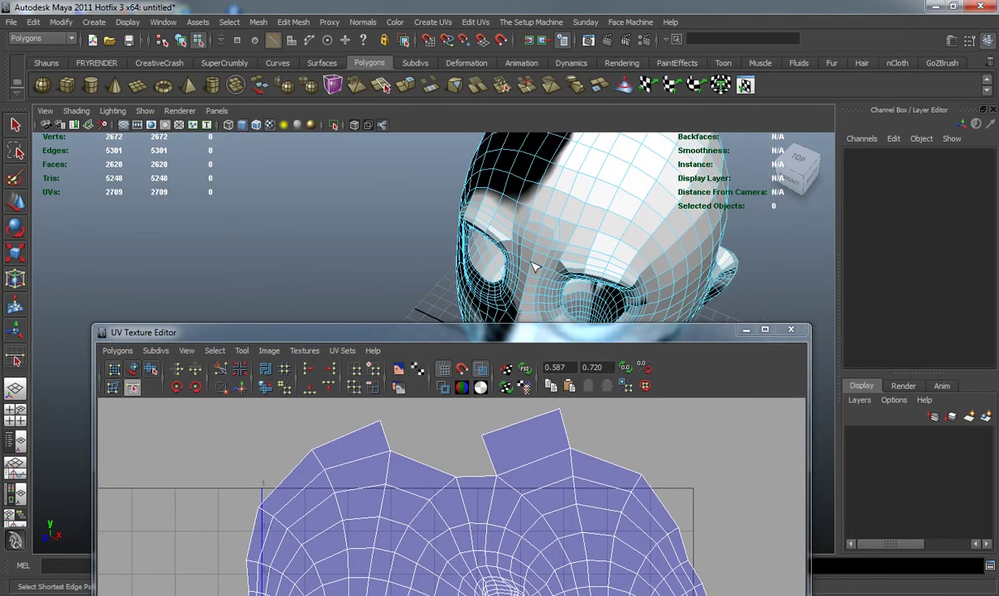
pyautogui.press('w')
pyautogui.doubleClick(544, 199)
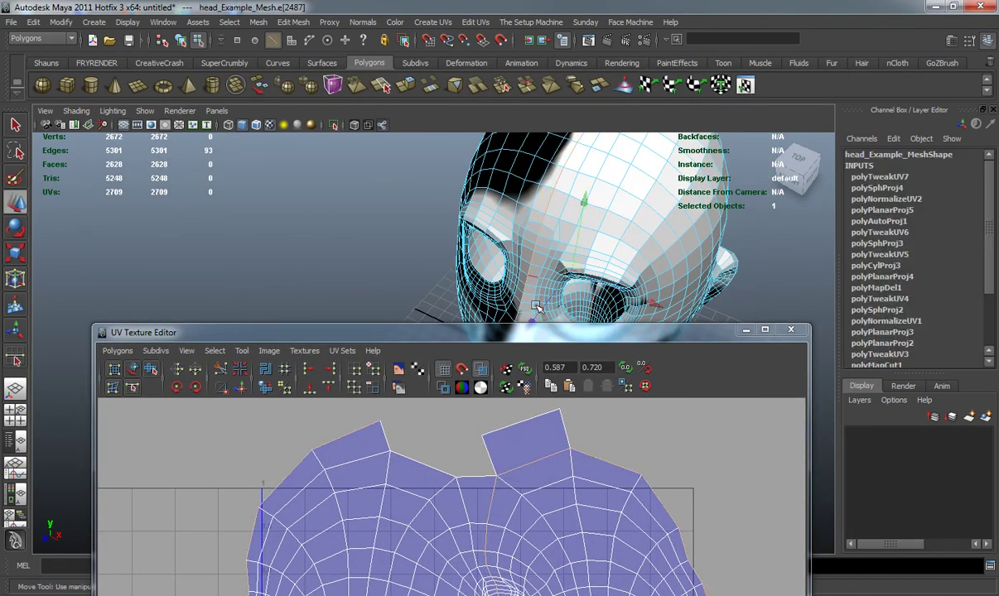
pyautogui.moveTo(528, 337); pyautogui.dragTo(572, 140)
# Clear the edge selection and select the shortest edge path between two UVs in the layout's upper-left area
pyautogui.click(172, 190)
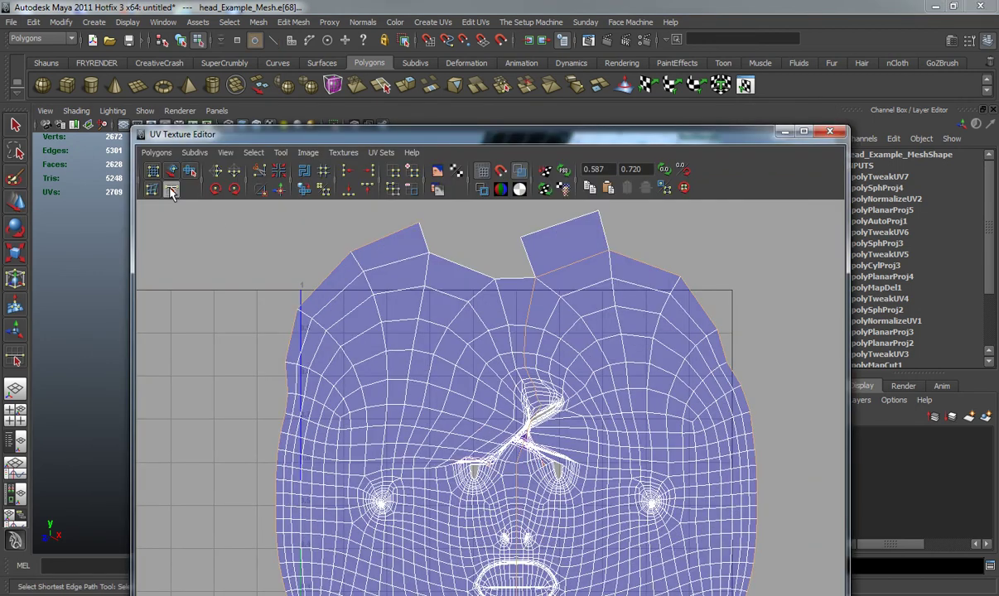
pyautogui.scroll(-1, 524, 397)
pyautogui.keyDown('alt'); pyautogui.moveTo(527, 451); pyautogui.dragTo(499, 357, button='middle'); pyautogui.keyUp('alt')
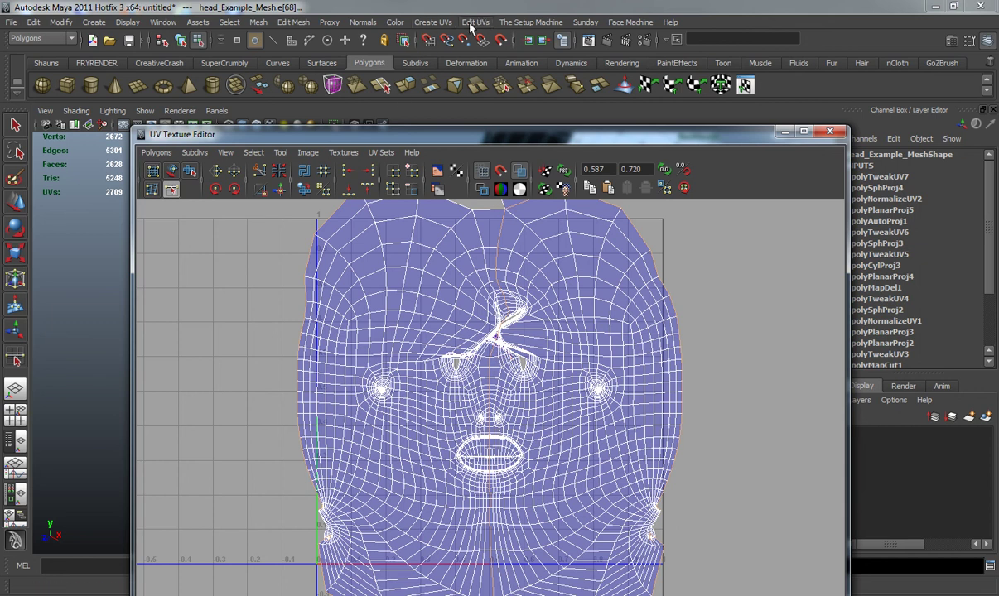
pyautogui.moveTo(323, 134); pyautogui.dragTo(317, 38)
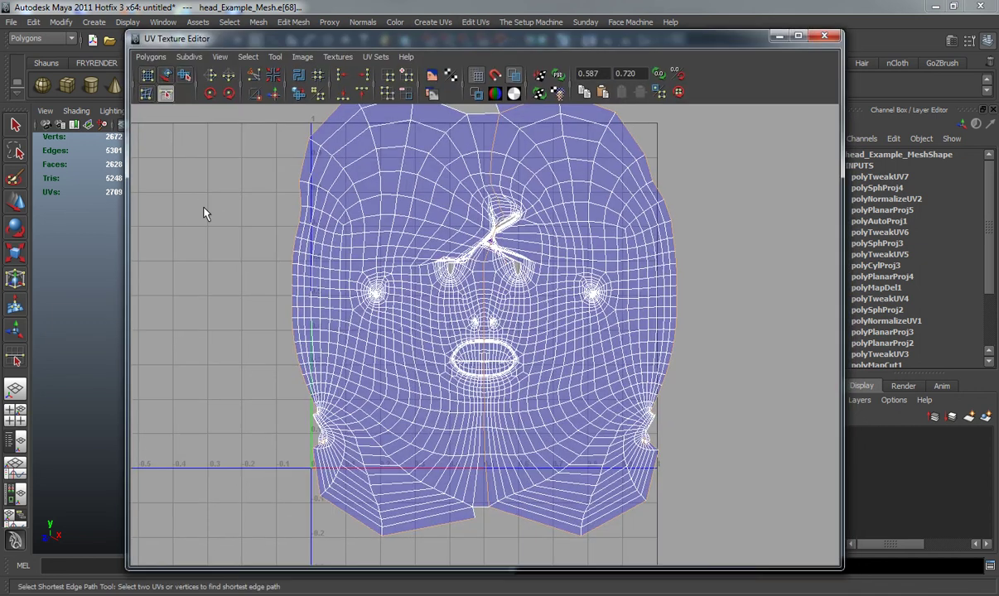
pyautogui.click(206, 213)
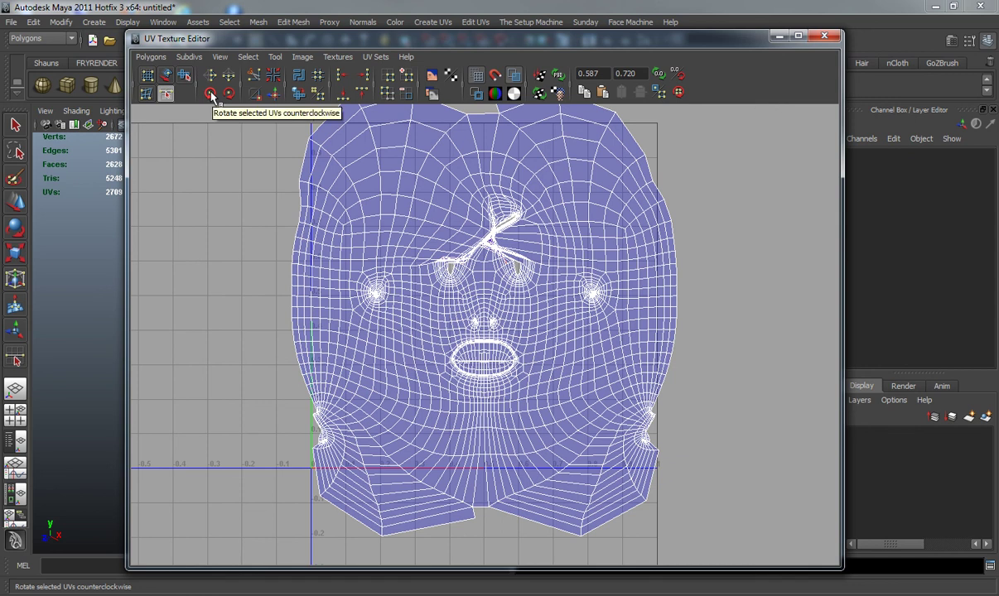
pyautogui.keyDown('alt'); pyautogui.moveTo(397, 227); pyautogui.dragTo(408, 285, button='middle'); pyautogui.keyUp('alt')
pyautogui.click(406, 251)
pyautogui.click(363, 241)
# Select the block of UVs in the layout's upper-left area and rotate it counterclockwise twice
pyautogui.moveTo(326, 241); pyautogui.dragTo(356, 225, button='right')
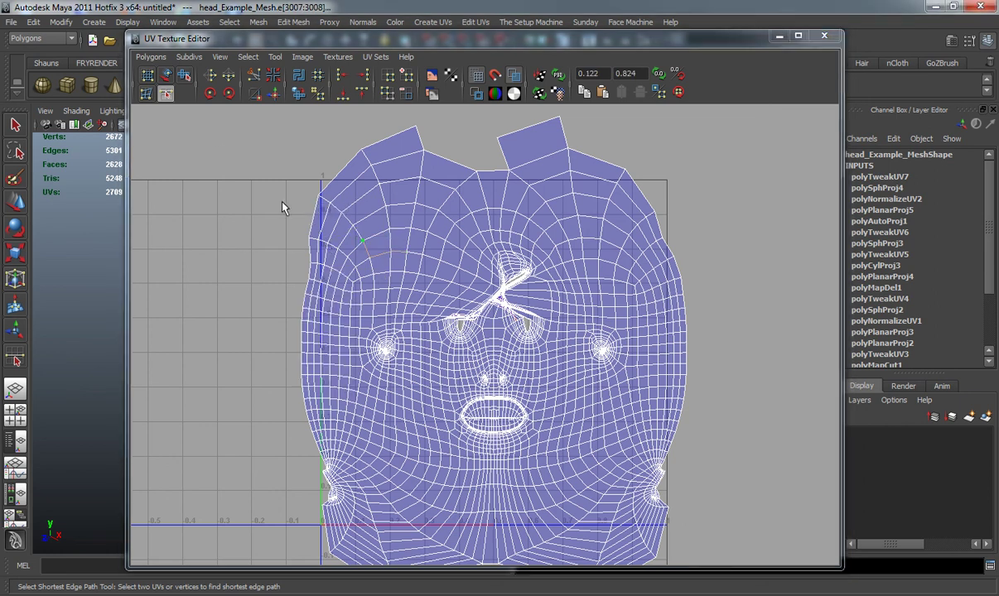
pyautogui.press('w')
pyautogui.moveTo(294, 159); pyautogui.dragTo(404, 289)
pyautogui.keyDown('ctrl'); pyautogui.moveTo(339, 242); pyautogui.dragTo(389, 225, button='right'); pyautogui.keyUp('ctrl')
pyautogui.click(208, 93)
pyautogui.click(209, 94)
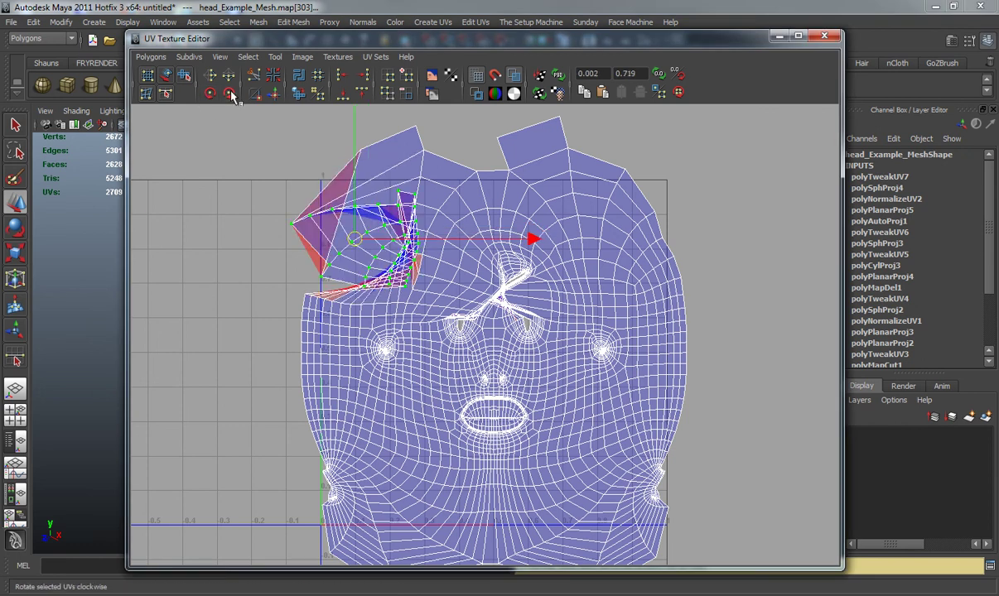
# Rotate the selected UVs clockwise three times
pyautogui.click(228, 93)
pyautogui.click(229, 94)
pyautogui.click(229, 93)
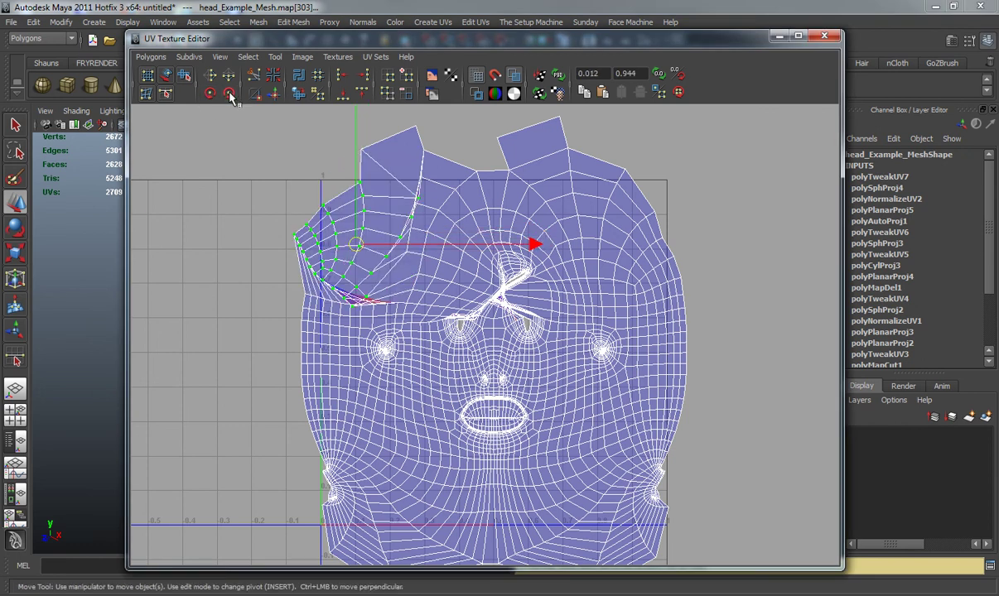
# Flip the selected UVs in the U direction and then in the V direction
pyautogui.click(209, 77)
pyautogui.moveTo(355, 245); pyautogui.dragTo(318, 220)
pyautogui.hotkey('ctrl', 'z')
pyautogui.click(229, 78)
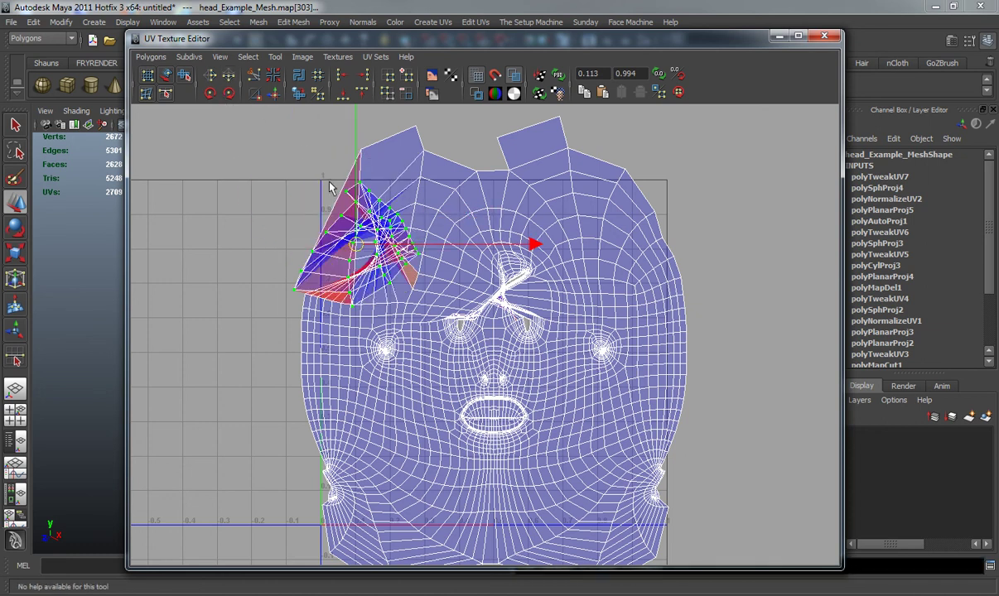
# Try aligning the selected UVs to their minimum U and maximum U values, undoing each alignment
pyautogui.scroll(5, 389, 224)
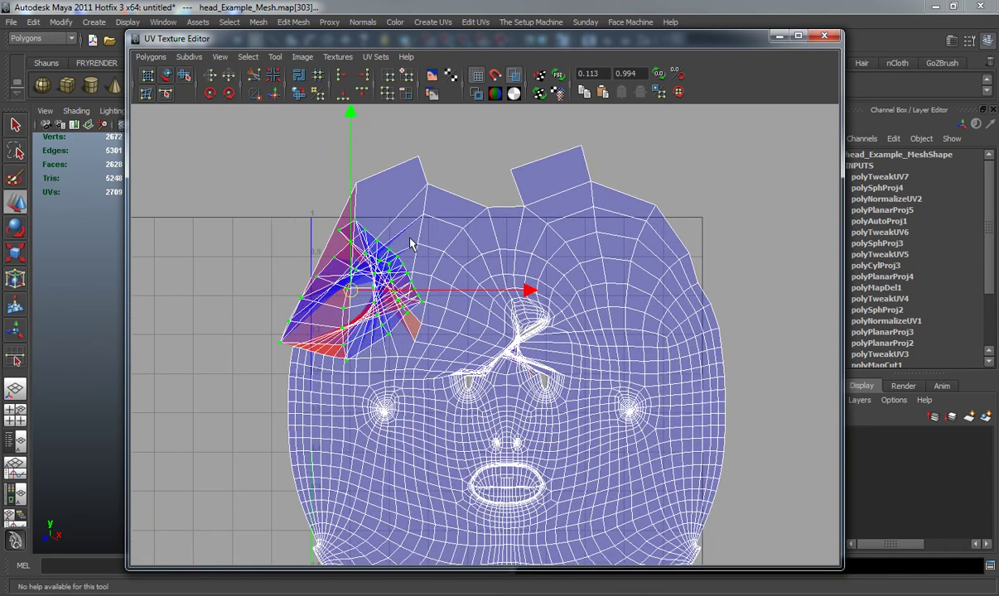
pyautogui.keyDown('alt'); pyautogui.moveTo(399, 235); pyautogui.dragTo(398, 232, button='middle'); pyautogui.keyUp('alt')
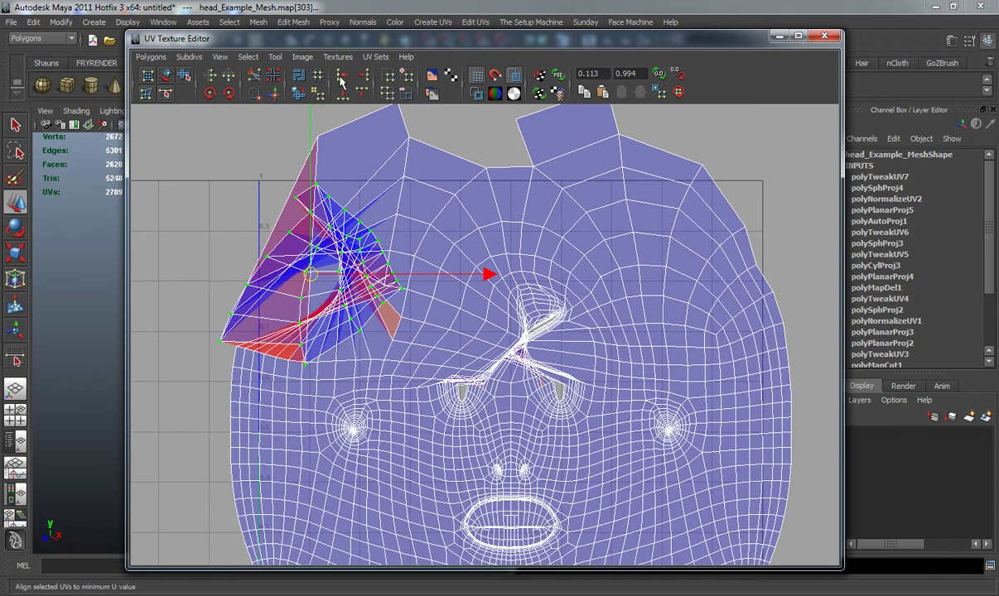
pyautogui.click(341, 76)
pyautogui.hotkey('ctrl', 'z')
pyautogui.click(367, 78)
pyautogui.hotkey('ctrl', 'z')
# Try aligning the selected UVs to their minimum V and maximum V values, undoing each alignment
pyautogui.click(342, 96)
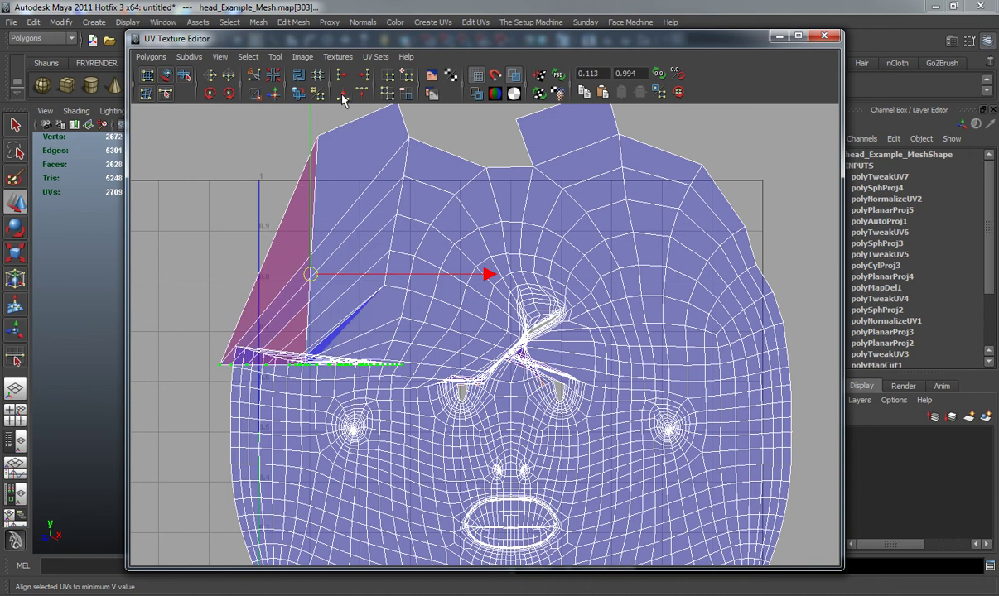
pyautogui.hotkey('ctrl', 'z')
pyautogui.click(358, 98)
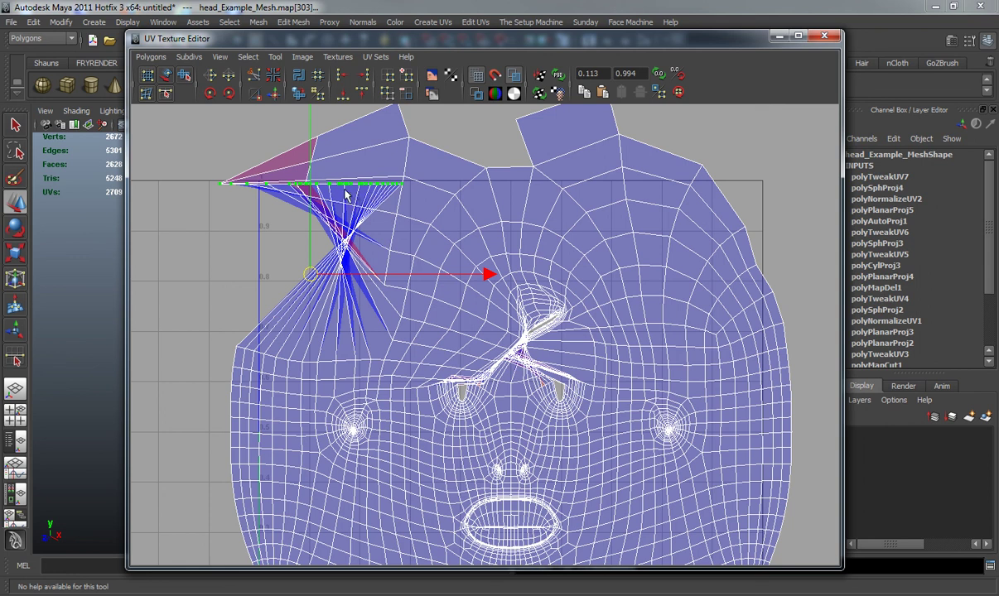
pyautogui.hotkey('ctrl', 'z')
pyautogui.keyDown('alt'); pyautogui.moveTo(233, 184); pyautogui.dragTo(251, 204, button='middle'); pyautogui.keyUp('alt')
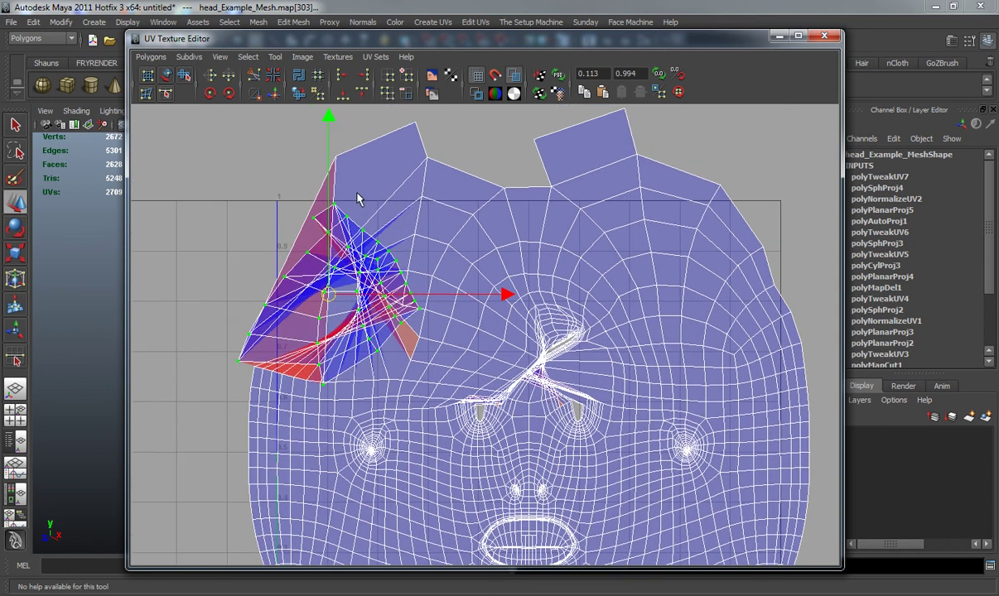
pyautogui.scroll(-4, 332, 184)
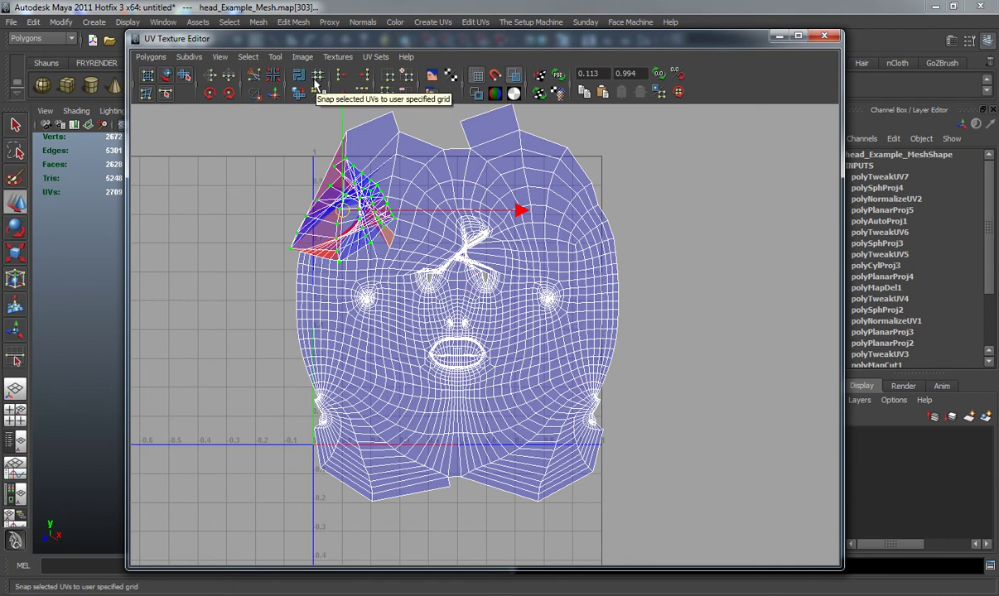
pyautogui.keyDown('alt'); pyautogui.moveTo(391, 192); pyautogui.dragTo(400, 238, button='middle'); pyautogui.keyUp('alt')
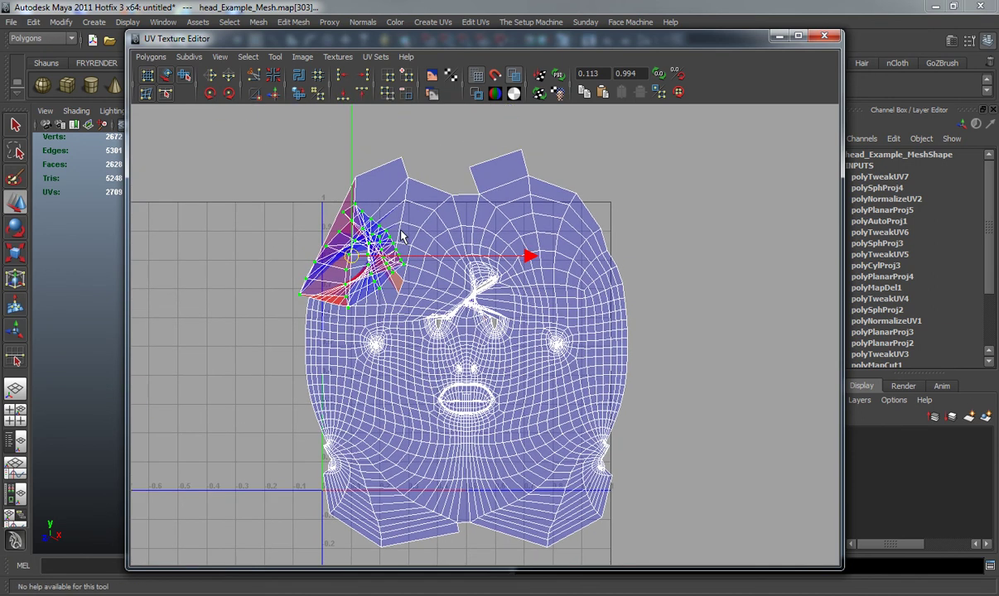
pyautogui.scroll(5, 393, 242)
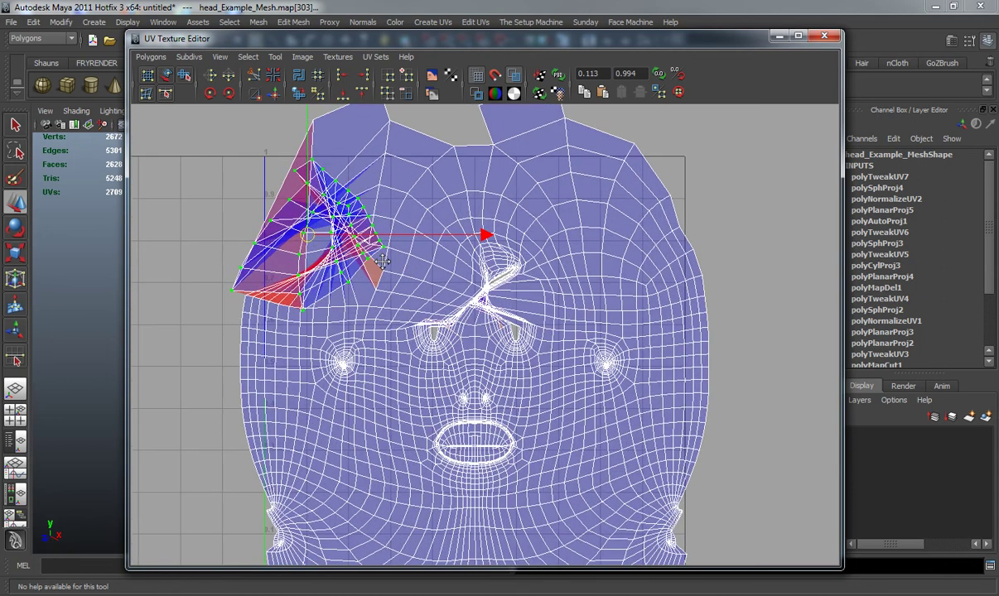
pyautogui.keyDown('alt'); pyautogui.moveTo(463, 294); pyautogui.dragTo(488, 255, button='middle'); pyautogui.keyUp('alt')
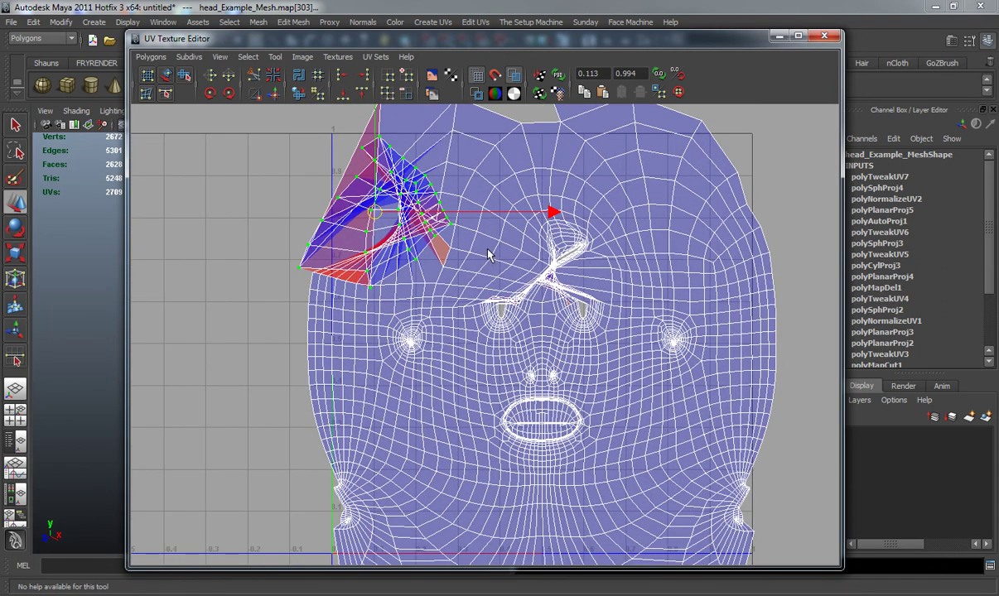
pyautogui.scroll(-3, 455, 311)
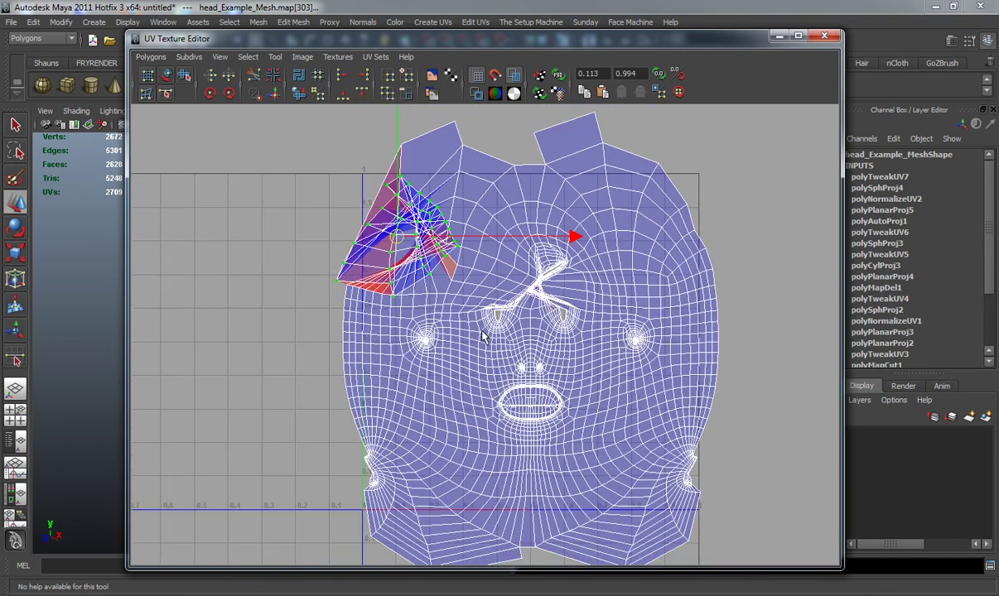
pyautogui.keyDown('alt'); pyautogui.moveTo(447, 288); pyautogui.dragTo(441, 275, button='middle'); pyautogui.keyUp('alt')
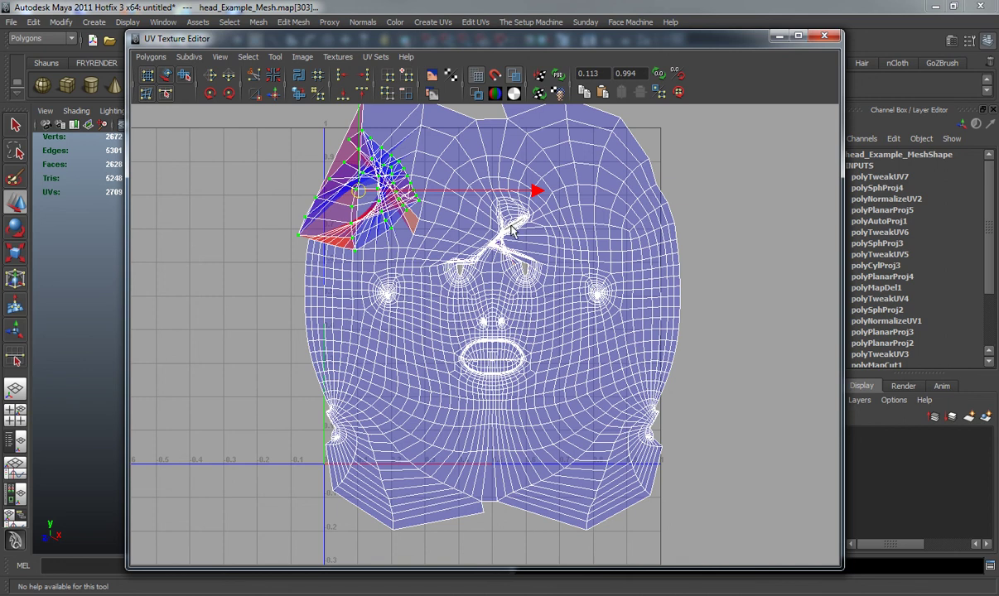
# Close the UV Texture Editor and show the textured head from the front in object mode
pyautogui.click(824, 36)
pyautogui.keyDown('alt'); pyautogui.moveTo(508, 307); pyautogui.dragTo(480, 216); pyautogui.keyUp('alt')
pyautogui.moveTo(478, 216); pyautogui.dragTo(530, 208, button='right')
pyautogui.keyDown('alt'); pyautogui.moveTo(530, 208); pyautogui.dragTo(493, 253, button='middle'); pyautogui.keyUp('alt')
pyautogui.keyDown('alt'); pyautogui.moveTo(493, 253); pyautogui.dragTo(514, 283); pyautogui.keyUp('alt')
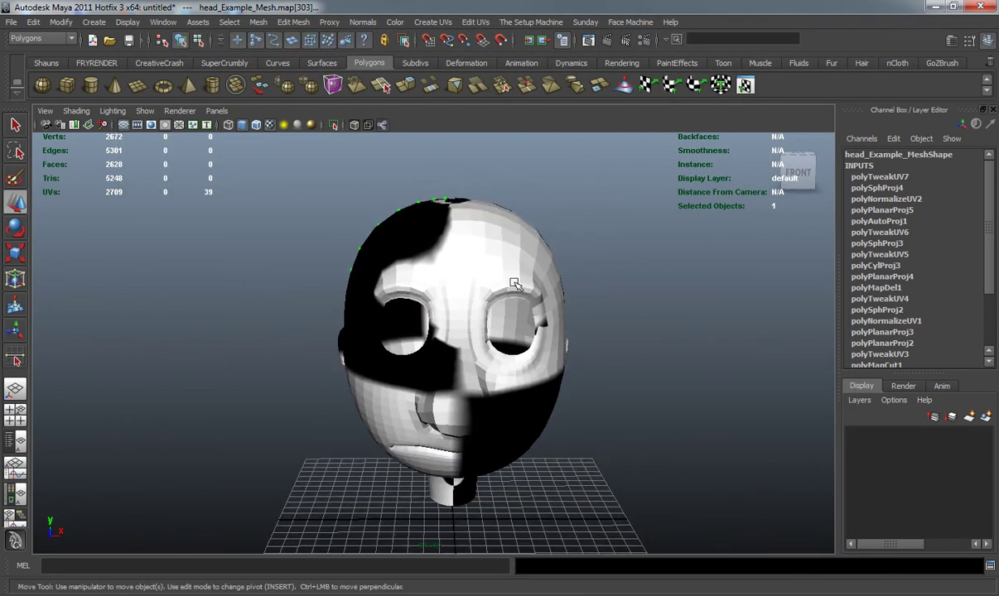